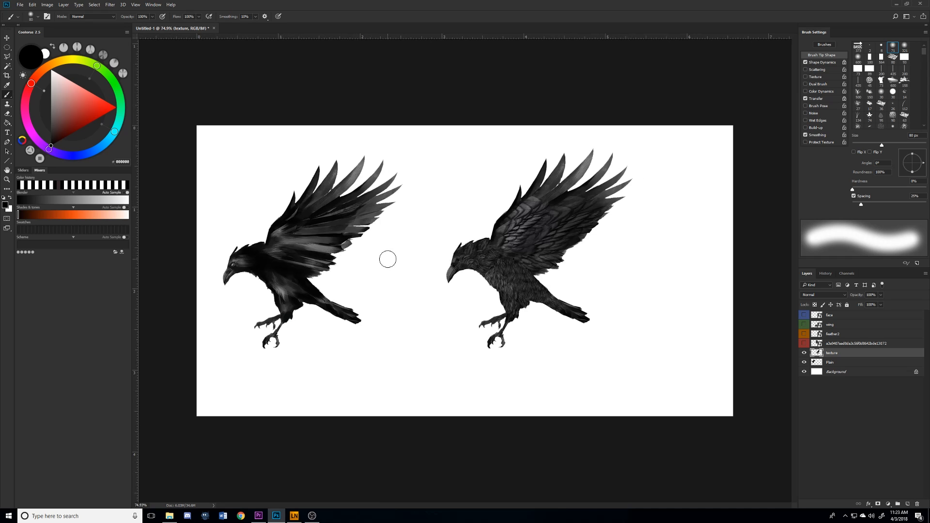
Compare the plain crow with the textured crow, examining the feather detail on the wings, head and body.
{"action": "scroll", "coordinate": [387, 259], "scroll_direction": "up", "scroll_amount": 1}
{"action": "scroll", "coordinate": [387, 259], "scroll_direction": "up", "scroll_amount": 1}
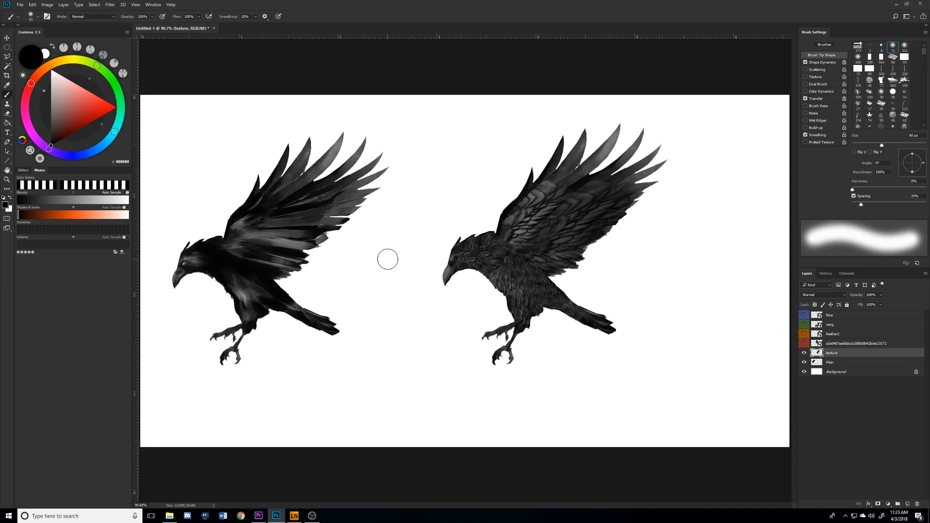
{"action": "scroll", "coordinate": [388, 259], "scroll_direction": "up", "scroll_amount": 6}
{"action": "left_click_drag", "start_coordinate": [362, 290], "coordinate": [321, 270]}
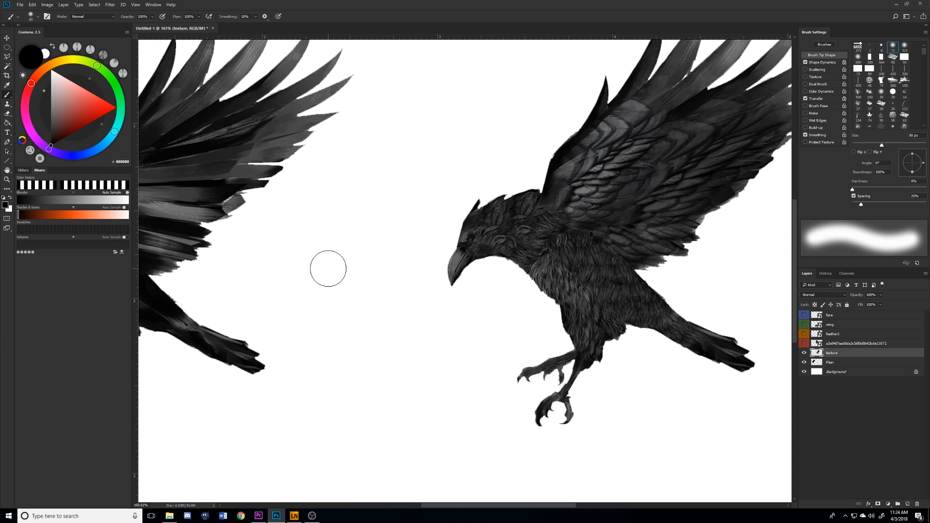
{"action": "scroll", "coordinate": [328, 269], "scroll_direction": "down", "scroll_amount": 5}
{"action": "scroll", "coordinate": [380, 273], "scroll_direction": "up", "scroll_amount": 3}
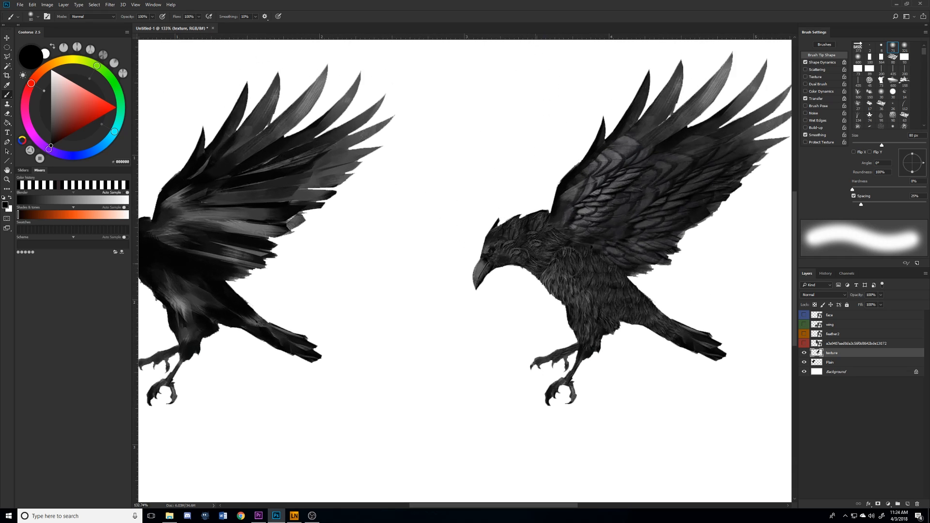
{"action": "scroll", "coordinate": [553, 259], "scroll_direction": "down", "scroll_amount": 1}
{"action": "scroll", "coordinate": [564, 260], "scroll_direction": "up", "scroll_amount": 3}
{"action": "scroll", "coordinate": [647, 261], "scroll_direction": "down", "scroll_amount": 2}
{"action": "left_click_drag", "start_coordinate": [610, 236], "coordinate": [474, 257]}
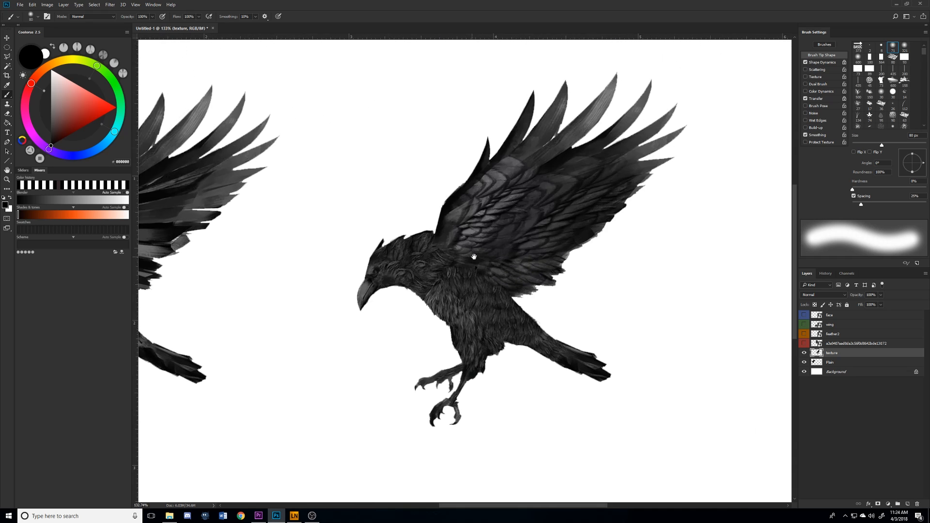
{"action": "left_click_drag", "start_coordinate": [320, 284], "coordinate": [573, 237]}
{"action": "left_click_drag", "start_coordinate": [281, 226], "coordinate": [324, 216]}
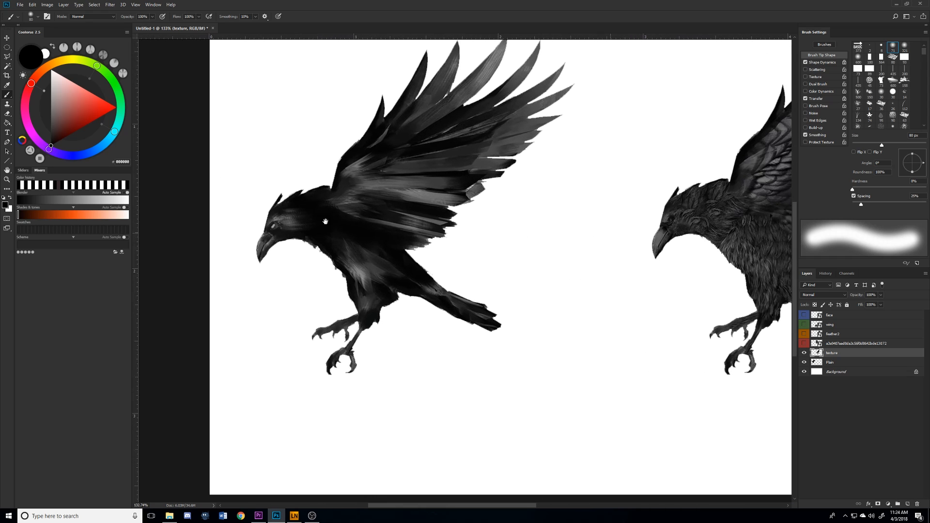
{"action": "left_click_drag", "start_coordinate": [524, 259], "coordinate": [406, 290]}
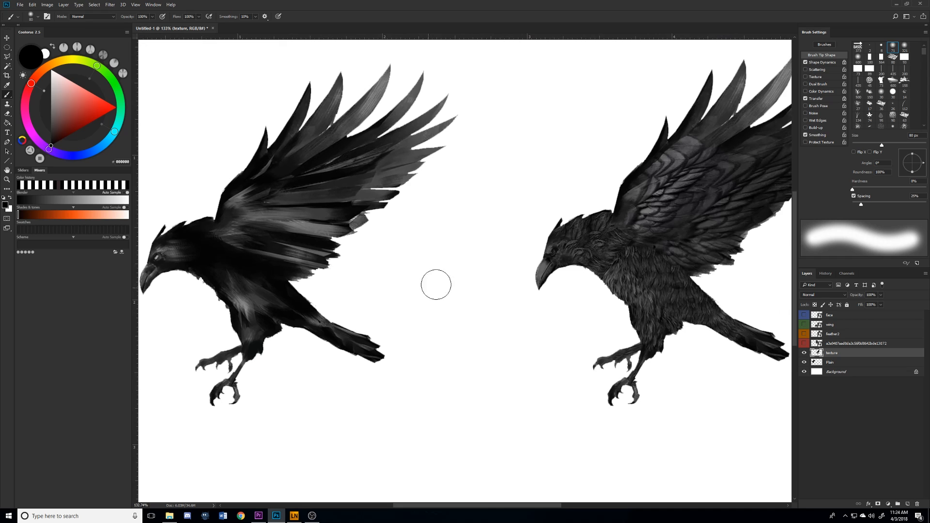
{"action": "scroll", "coordinate": [436, 284], "scroll_direction": "down", "scroll_amount": 3}
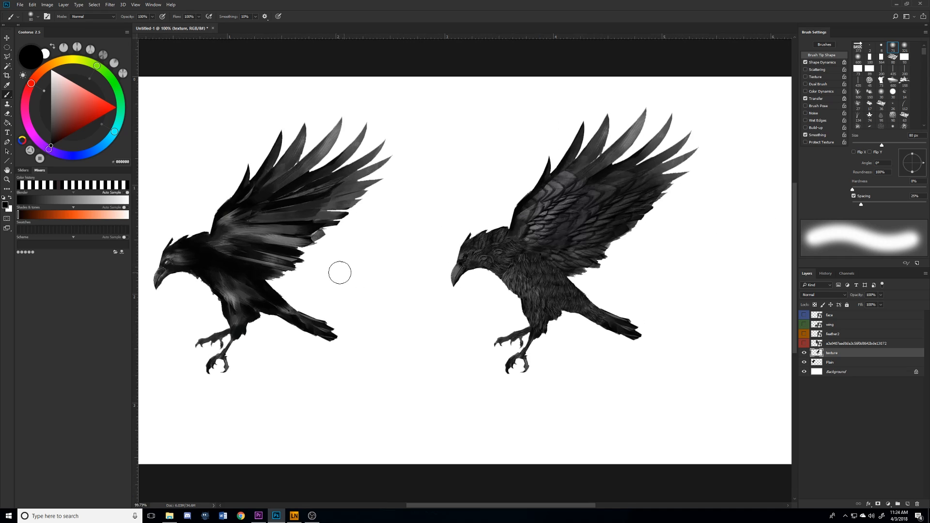
{"action": "scroll", "coordinate": [339, 273], "scroll_direction": "up", "scroll_amount": 2}
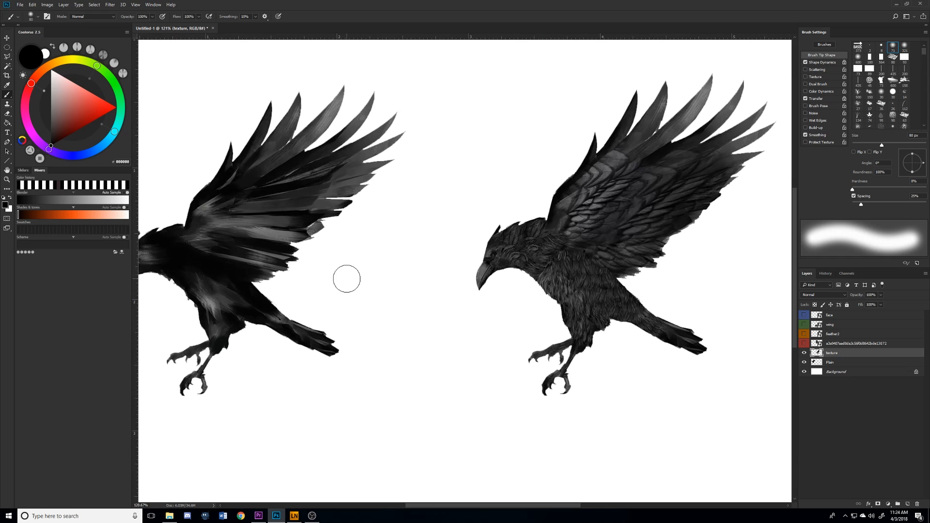
{"action": "scroll", "coordinate": [346, 278], "scroll_direction": "down", "scroll_amount": 1}
{"action": "scroll", "coordinate": [340, 283], "scroll_direction": "left", "scroll_amount": 4}
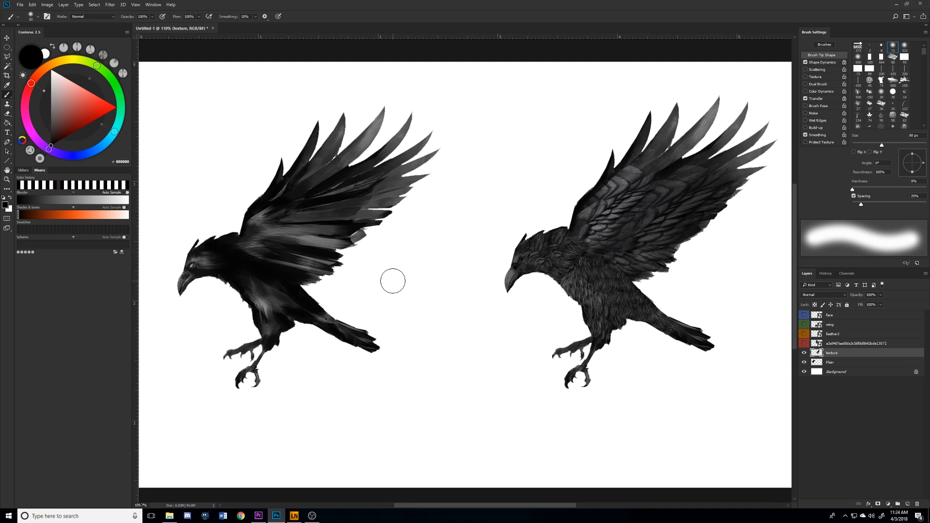
{"action": "scroll", "coordinate": [471, 309], "scroll_direction": "up", "scroll_amount": 4}
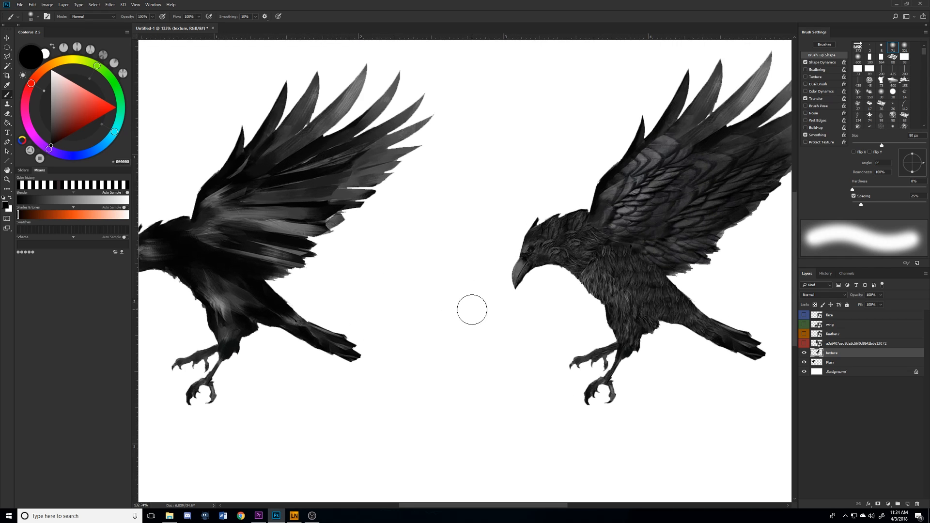
{"action": "left_click_drag", "start_coordinate": [376, 270], "coordinate": [540, 335]}
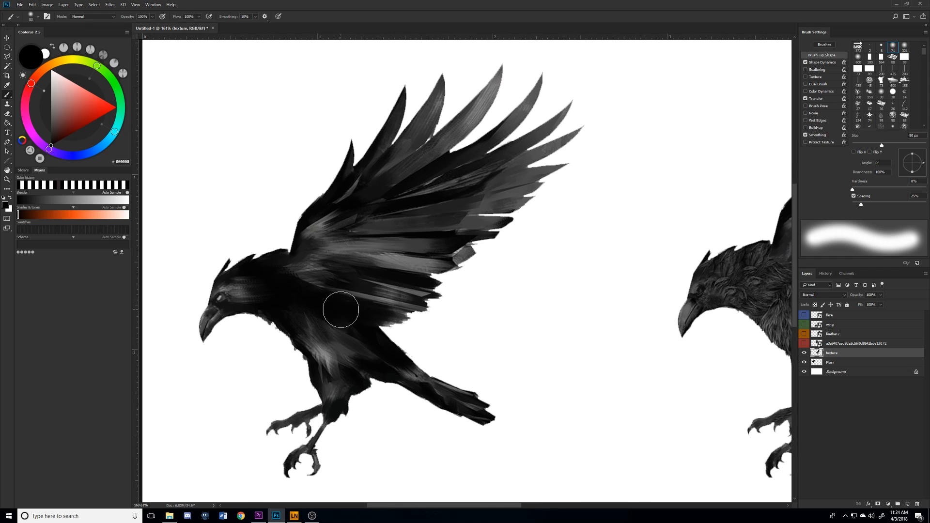
{"action": "left_click_drag", "start_coordinate": [566, 359], "coordinate": [233, 305]}
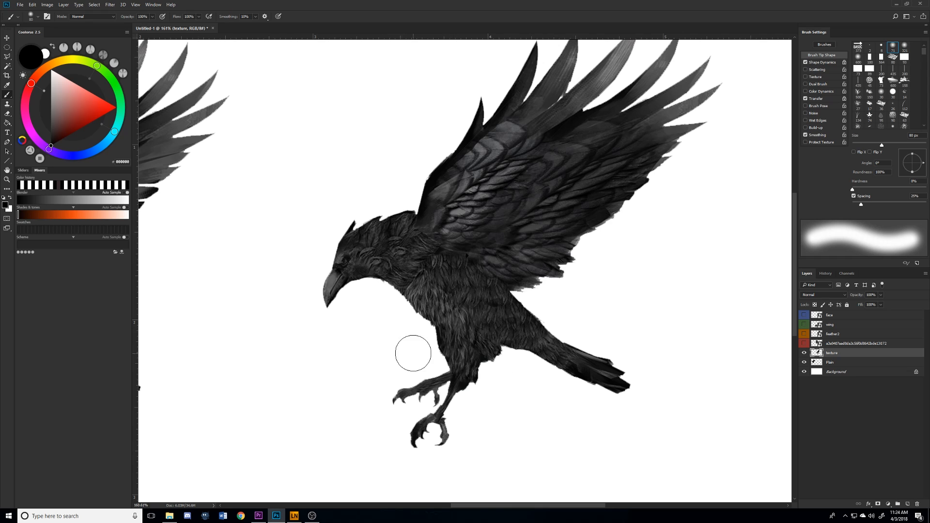
{"action": "left_click_drag", "start_coordinate": [274, 291], "coordinate": [444, 302]}
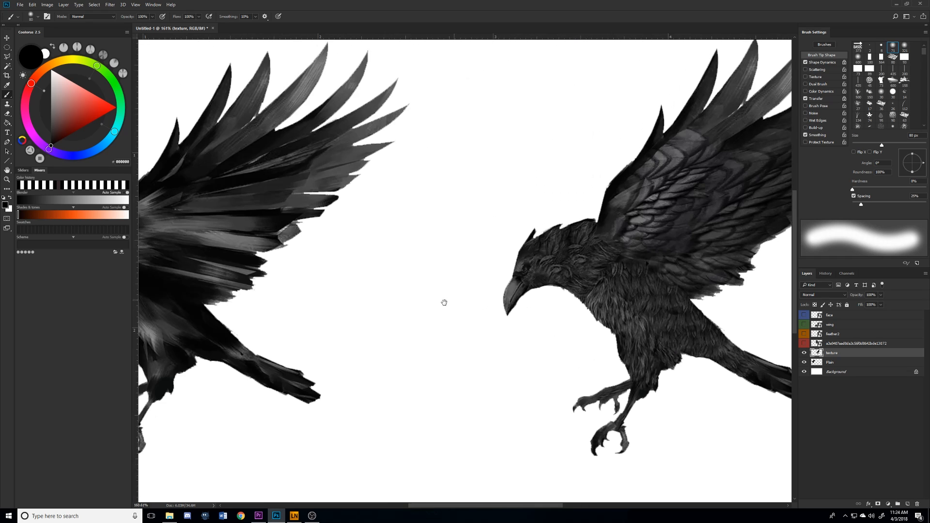
Show the face, wing and two feather reference layers in place of the textured crow, and delete the texture layer.
{"action": "scroll", "coordinate": [436, 296], "scroll_direction": "down", "scroll_amount": 2}
{"action": "left_click_drag", "start_coordinate": [798, 355], "coordinate": [804, 316]}
{"action": "scroll", "coordinate": [644, 314], "scroll_direction": "down", "scroll_amount": 3}
{"action": "scroll", "coordinate": [484, 292], "scroll_direction": "down", "scroll_amount": 1}
{"action": "scroll", "coordinate": [433, 293], "scroll_direction": "up", "scroll_amount": 3}
{"action": "scroll", "coordinate": [503, 334], "scroll_direction": "down", "scroll_amount": 1}
{"action": "scroll", "coordinate": [502, 334], "scroll_direction": "up", "scroll_amount": 1}
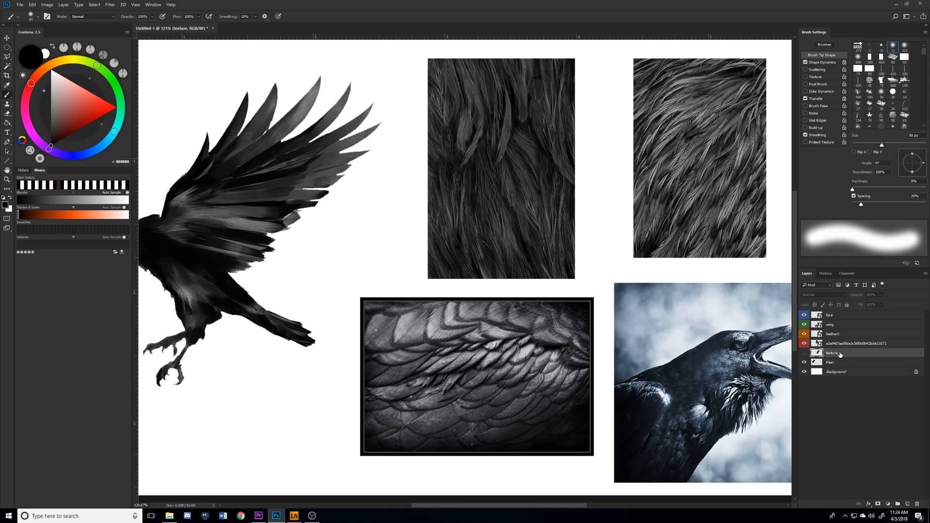
{"action": "key", "text": "Delete"}
Examine the plain crow alongside the two feather textures, the wing photo and the crow head photo.
{"action": "scroll", "coordinate": [492, 259], "scroll_direction": "left", "scroll_amount": 3}
{"action": "scroll", "coordinate": [322, 245], "scroll_direction": "down", "scroll_amount": 1}
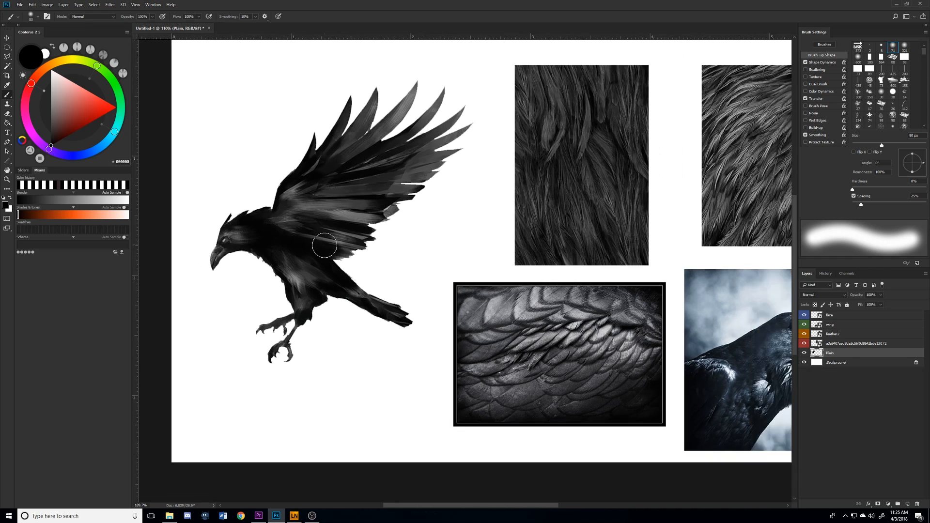
{"action": "scroll", "coordinate": [329, 247], "scroll_direction": "up", "scroll_amount": 4}
{"action": "scroll", "coordinate": [368, 254], "scroll_direction": "left", "scroll_amount": 3}
{"action": "scroll", "coordinate": [394, 264], "scroll_direction": "up", "scroll_amount": 2}
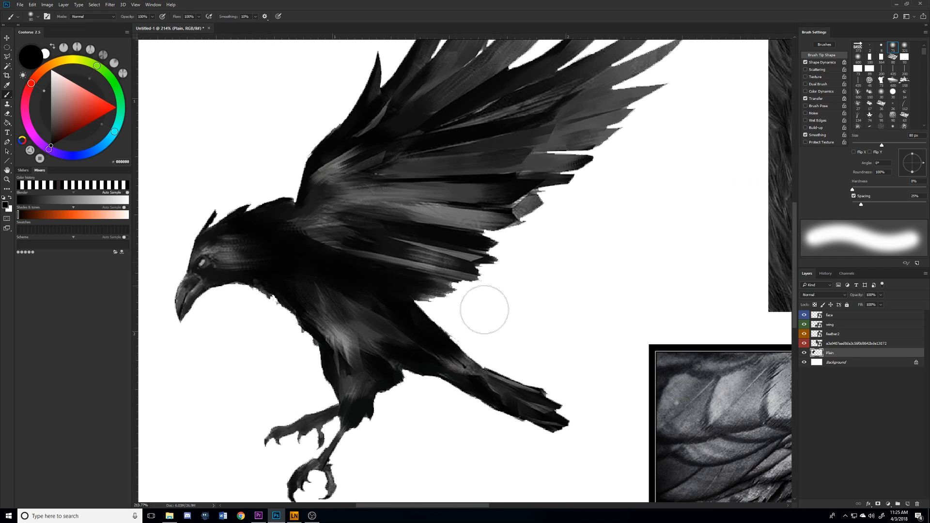
{"action": "scroll", "coordinate": [475, 308], "scroll_direction": "down", "scroll_amount": 2}
{"action": "scroll", "coordinate": [513, 305], "scroll_direction": "right", "scroll_amount": 3}
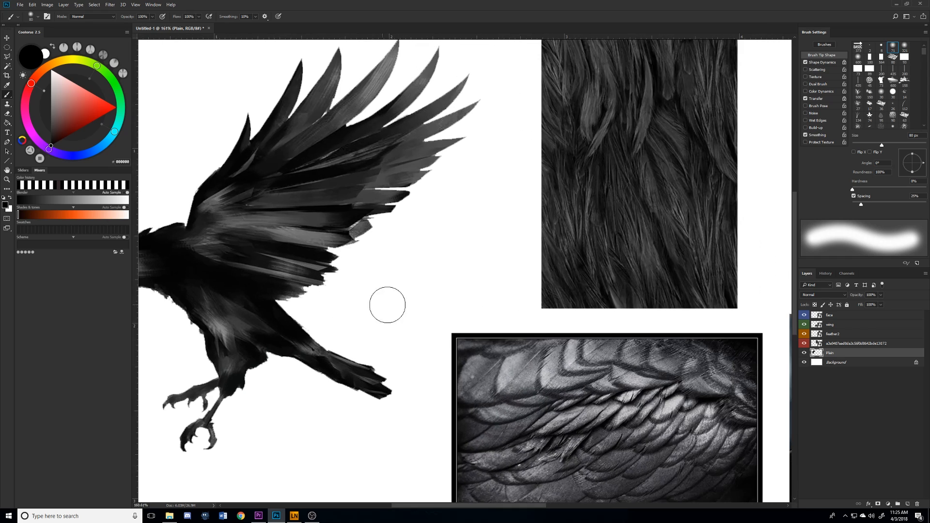
{"action": "scroll", "coordinate": [506, 306], "scroll_direction": "down", "scroll_amount": 4}
{"action": "scroll", "coordinate": [506, 306], "scroll_direction": "down", "scroll_amount": 1}
{"action": "scroll", "coordinate": [422, 301], "scroll_direction": "up", "scroll_amount": 3}
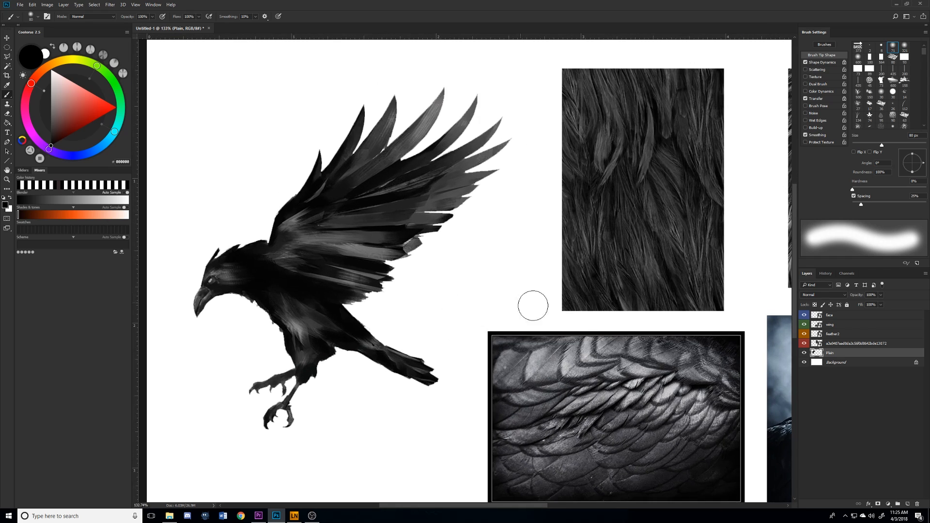
{"action": "left_click_drag", "start_coordinate": [622, 280], "coordinate": [523, 303]}
{"action": "left_click_drag", "start_coordinate": [591, 321], "coordinate": [471, 273]}
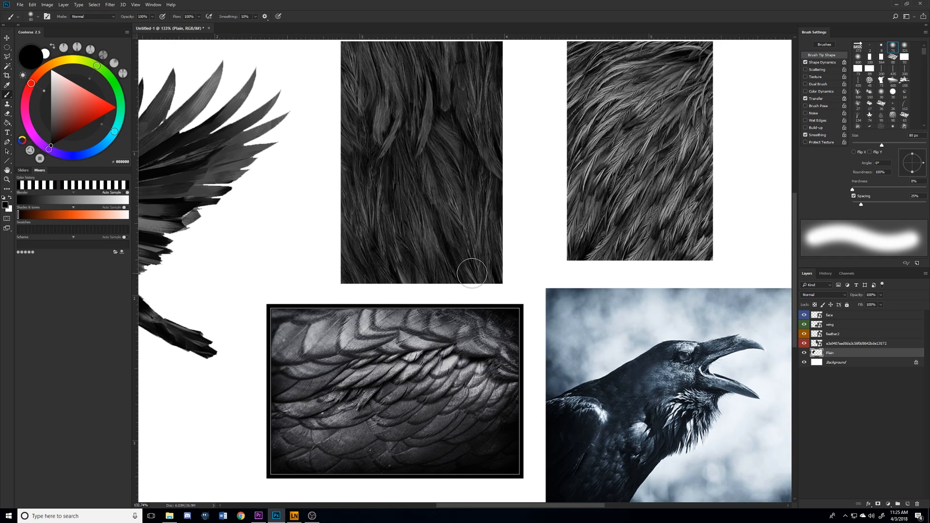
{"action": "scroll", "coordinate": [503, 330], "scroll_direction": "down", "scroll_amount": 4}
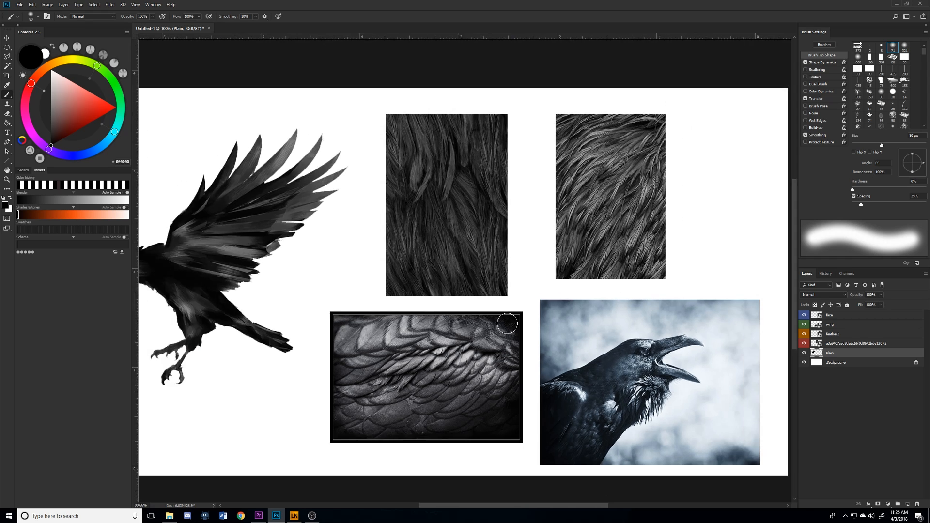
{"action": "scroll", "coordinate": [550, 330], "scroll_direction": "up", "scroll_amount": 4}
{"action": "scroll", "coordinate": [550, 329], "scroll_direction": "up", "scroll_amount": 1}
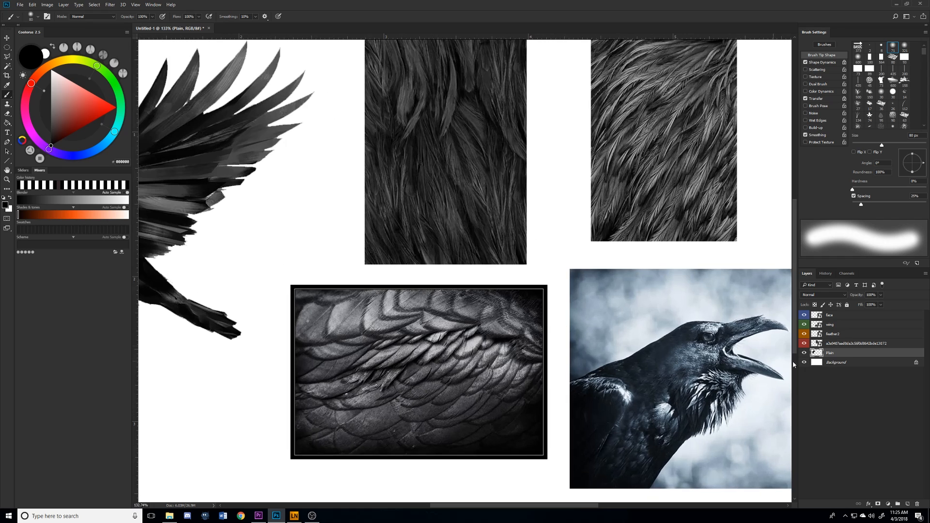
Assign the red color label to the feather reference layer directly above the Plain layer.
{"action": "left_click", "coordinate": [846, 344]}
{"action": "right_click", "coordinate": [843, 346]}
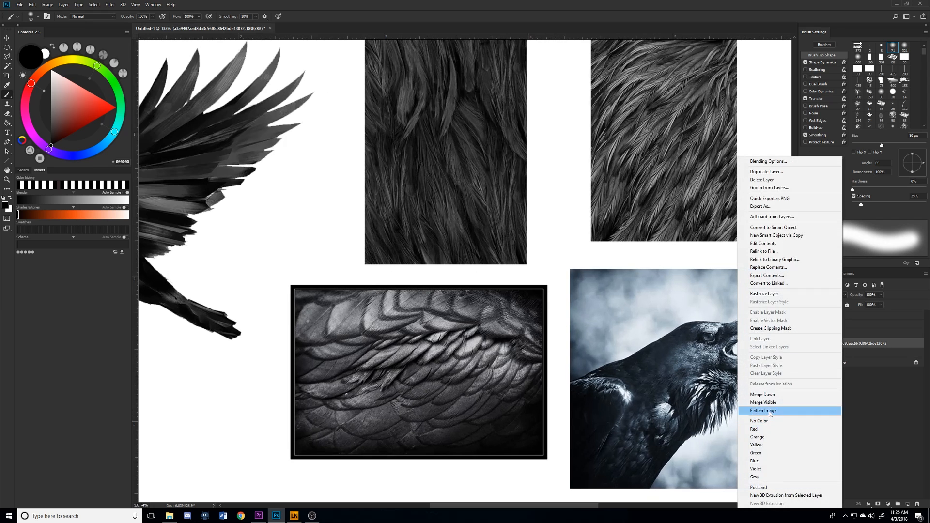
{"action": "right_click", "coordinate": [871, 345]}
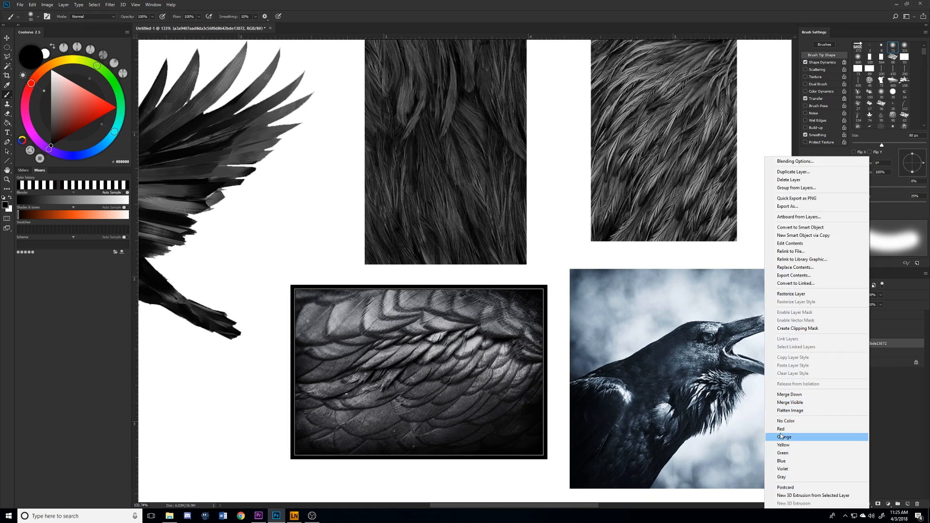
{"action": "left_click", "coordinate": [781, 429]}
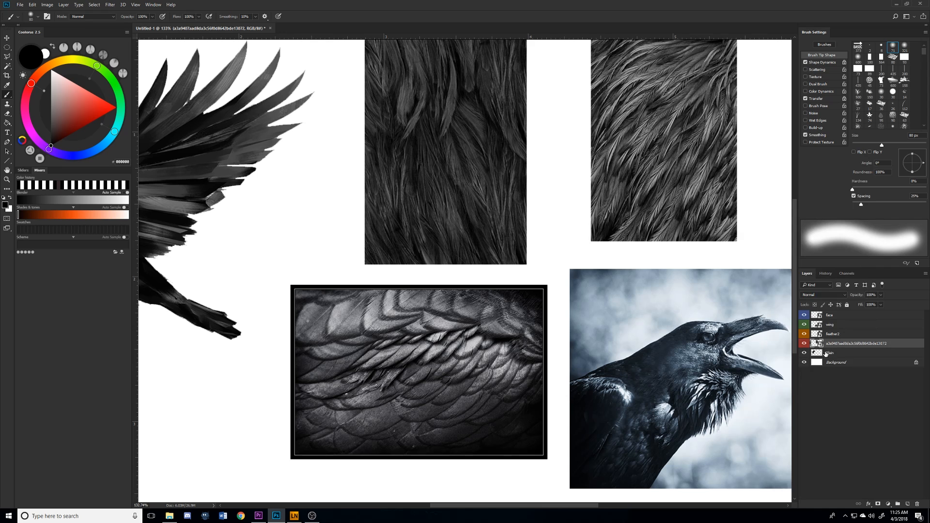
Rename the red-labelled feather reference layer as feather1.
{"action": "scroll", "coordinate": [388, 231], "scroll_direction": "down", "scroll_amount": 4}
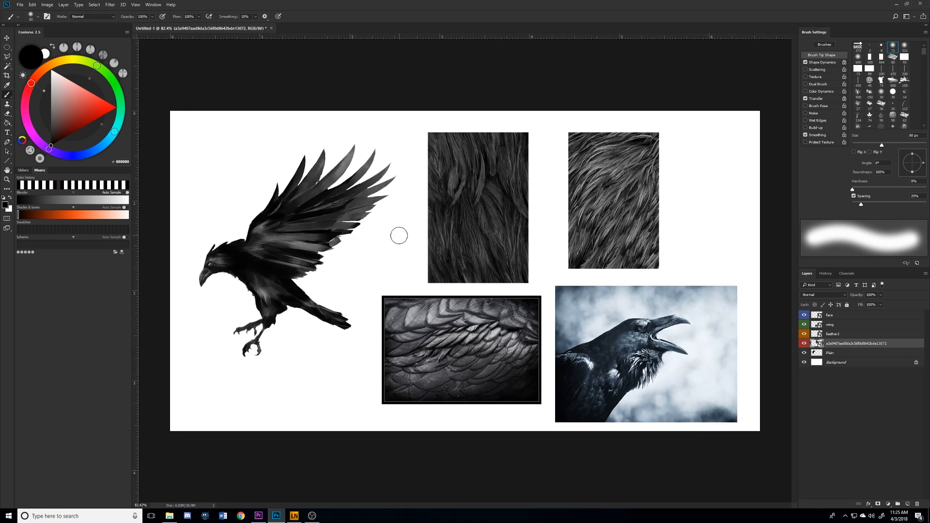
{"action": "scroll", "coordinate": [412, 262], "scroll_direction": "up", "scroll_amount": 5}
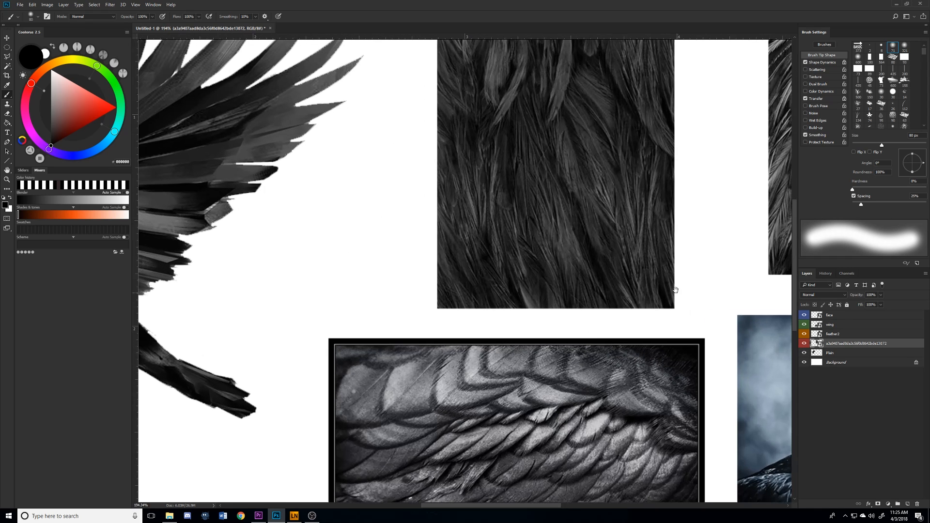
{"action": "scroll", "coordinate": [698, 306], "scroll_direction": "right", "scroll_amount": 5}
{"action": "scroll", "coordinate": [698, 306], "scroll_direction": "up", "scroll_amount": 3}
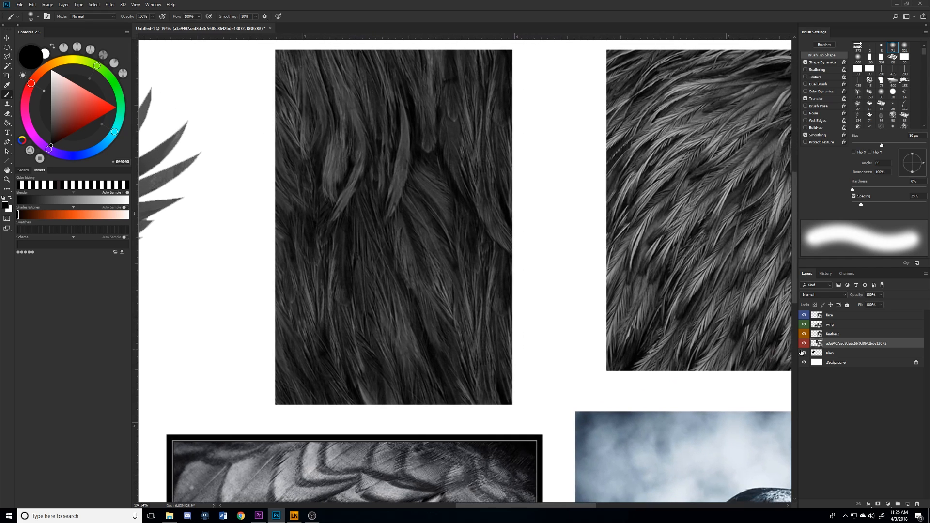
{"action": "left_click", "coordinate": [804, 343]}
{"action": "left_click", "coordinate": [804, 343]}
{"action": "key", "text": "Return"}
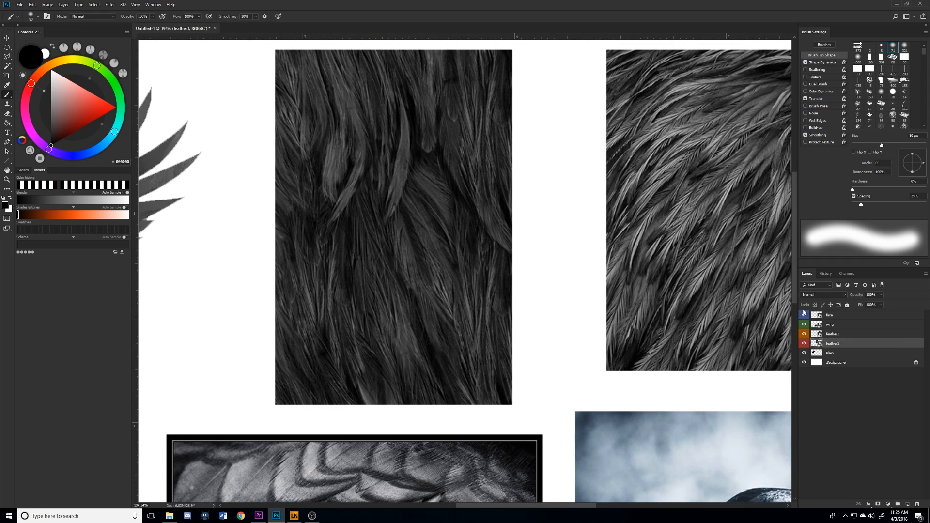
Add a layer mask to each of the feather1, feather2, wing and face layers.
{"action": "left_click", "coordinate": [877, 504]}
{"action": "key", "text": "alt+bracketright"}
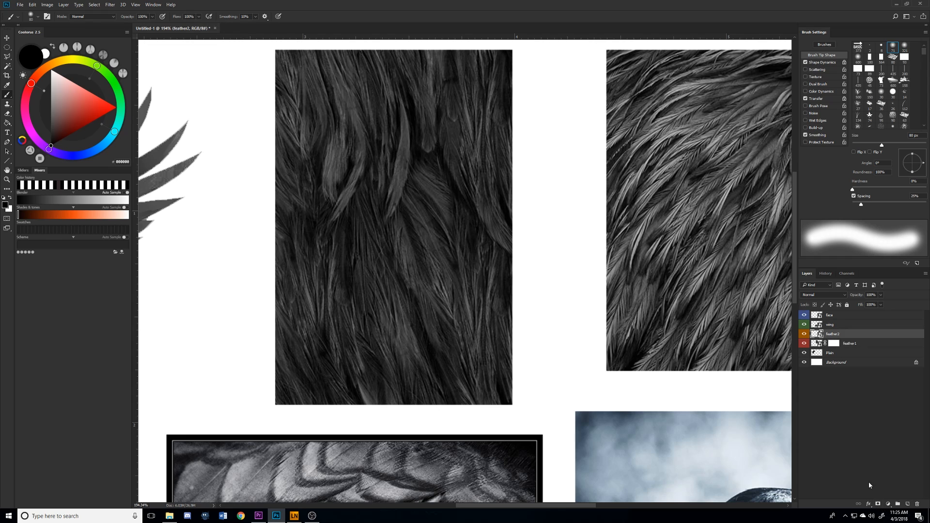
{"action": "key", "text": "alt+bracketright"}
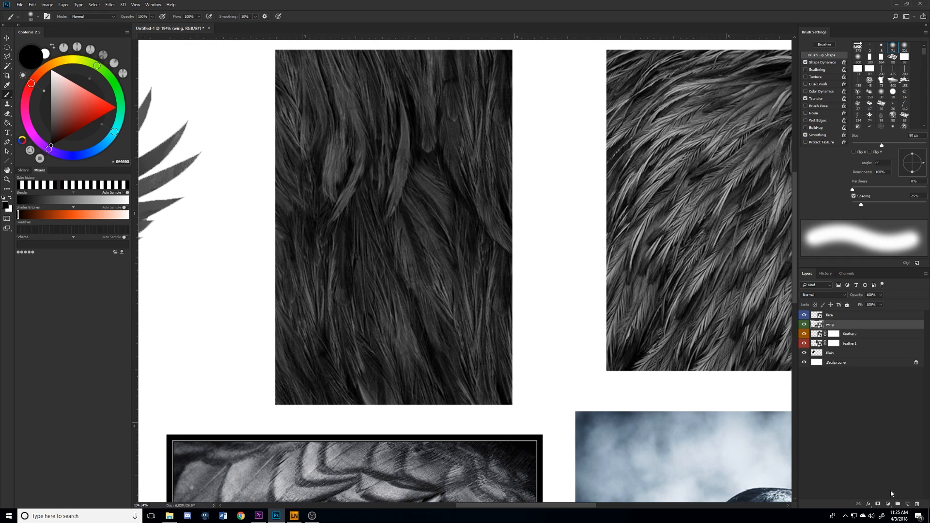
{"action": "key", "text": "alt+bracketright"}
{"action": "left_click", "coordinate": [877, 504]}
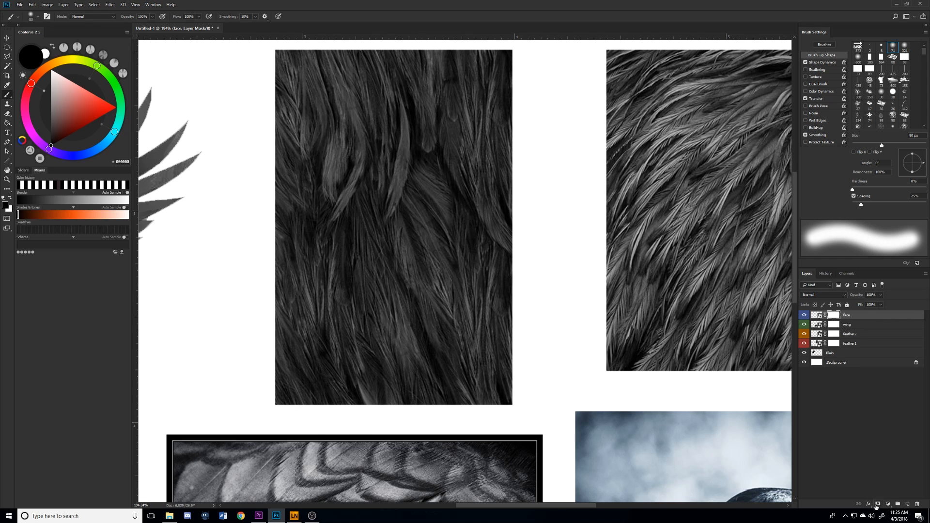
Undo the mask on the face layer and rasterize that layer for use with the Eraser.
{"action": "key", "text": "ctrl+z"}
{"action": "left_click_drag", "start_coordinate": [682, 314], "coordinate": [453, 176]}
{"action": "left_click_drag", "start_coordinate": [519, 144], "coordinate": [489, 136]}
{"action": "key", "text": "e"}
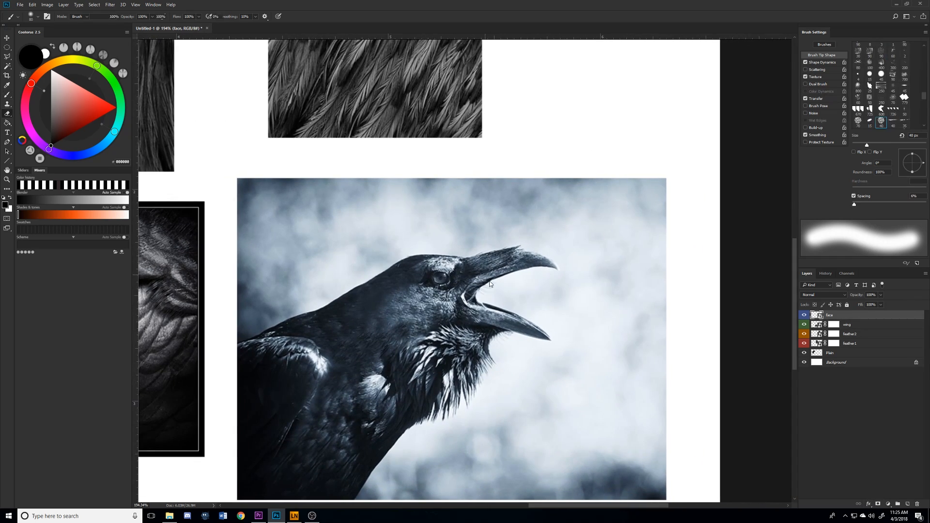
{"action": "left_click", "coordinate": [494, 301]}
{"action": "key", "text": "Return"}
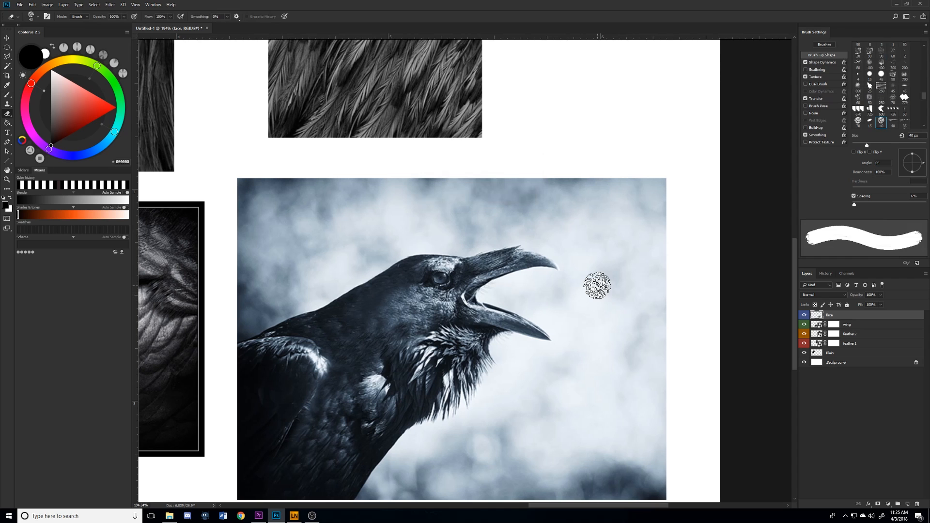
Erase parts of the pale background beside the crow's open beak on the face layer, and undo the strokes circling its head.
{"action": "mouse_move", "coordinate": [671, 236]}
{"action": "left_mouse_down"}
{"action": "mouse_move", "coordinate": [593, 316]}
{"action": "mouse_move", "coordinate": [546, 414]}
{"action": "mouse_move", "coordinate": [547, 321]}
{"action": "mouse_move", "coordinate": [460, 291]}
{"action": "mouse_move", "coordinate": [426, 310]}
{"action": "left_mouse_up"}
{"action": "key", "text": "ctrl+z"}
{"action": "mouse_move", "coordinate": [671, 312]}
{"action": "left_mouse_down"}
{"action": "mouse_move", "coordinate": [632, 371]}
{"action": "mouse_move", "coordinate": [576, 365]}
{"action": "mouse_move", "coordinate": [504, 398]}
{"action": "mouse_move", "coordinate": [351, 257]}
{"action": "mouse_move", "coordinate": [368, 365]}
{"action": "mouse_move", "coordinate": [448, 201]}
{"action": "mouse_move", "coordinate": [598, 260]}
{"action": "mouse_move", "coordinate": [605, 301]}
{"action": "mouse_move", "coordinate": [581, 354]}
{"action": "mouse_move", "coordinate": [620, 225]}
{"action": "mouse_move", "coordinate": [550, 220]}
{"action": "mouse_move", "coordinate": [638, 283]}
{"action": "left_mouse_up"}
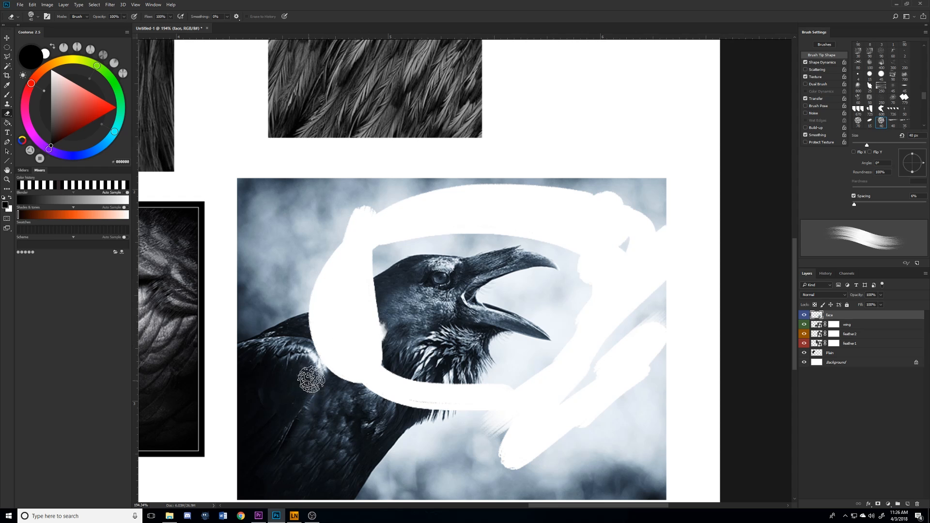
{"action": "key", "text": "ctrl+alt+z"}
{"action": "key", "text": "ctrl+alt+z"}
{"action": "key", "text": "ctrl+alt+z"}
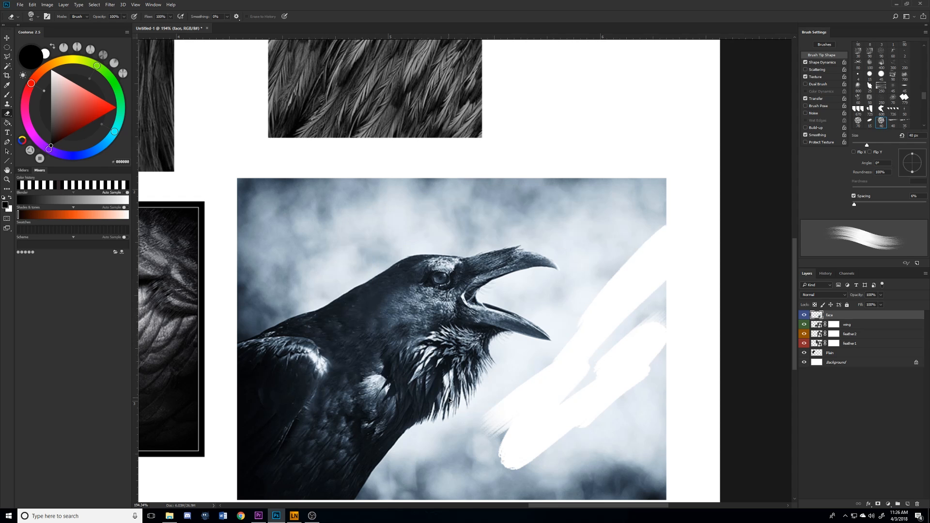
Undo the remaining eraser strokes on the face layer, add a layer mask to it and switch to the Brush.
{"action": "key", "text": "ctrl+alt+z"}
{"action": "left_click", "coordinate": [877, 504]}
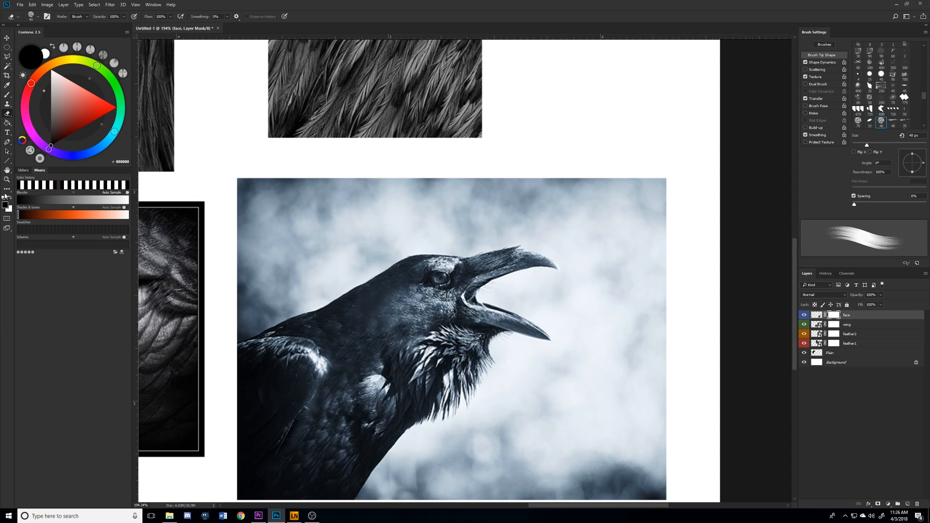
{"action": "key", "text": "b"}
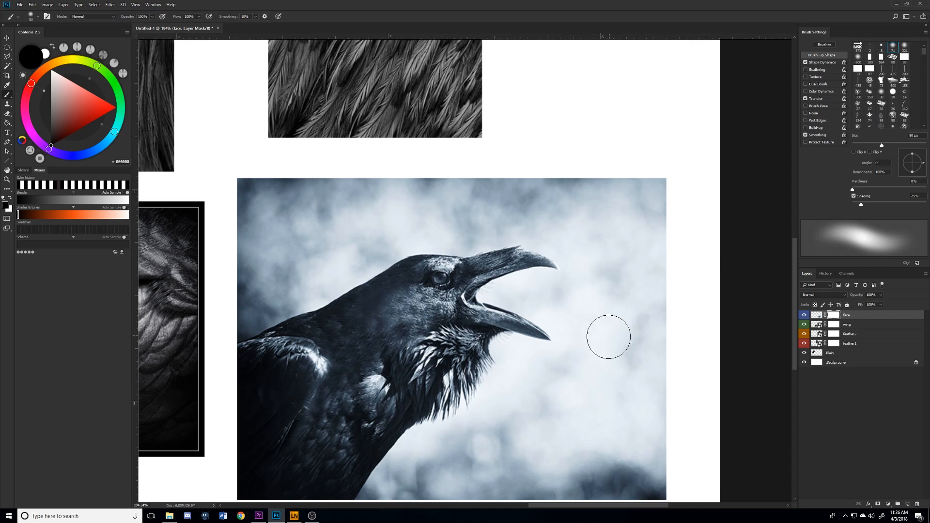
Paint black on the face mask across the crow's throat and pale background, and restore the area with white.
{"action": "mouse_move", "coordinate": [620, 326]}
{"action": "left_mouse_down"}
{"action": "mouse_move", "coordinate": [611, 364]}
{"action": "mouse_move", "coordinate": [571, 388]}
{"action": "mouse_move", "coordinate": [409, 378]}
{"action": "mouse_move", "coordinate": [382, 368]}
{"action": "mouse_move", "coordinate": [388, 354]}
{"action": "left_mouse_up"}
{"action": "key", "text": "x"}
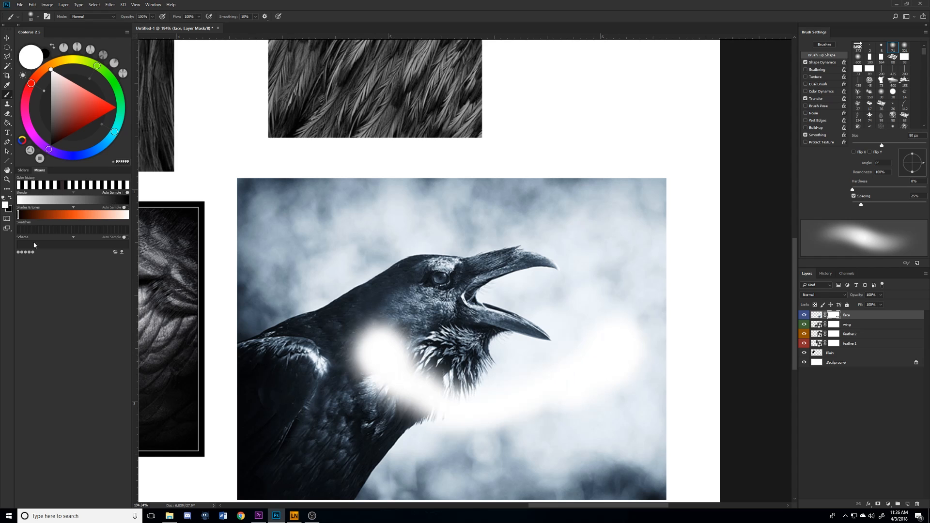
{"action": "mouse_move", "coordinate": [373, 343]}
{"action": "left_mouse_down"}
{"action": "mouse_move", "coordinate": [375, 382]}
{"action": "mouse_move", "coordinate": [379, 329]}
{"action": "mouse_move", "coordinate": [430, 369]}
{"action": "mouse_move", "coordinate": [506, 396]}
{"action": "mouse_move", "coordinate": [629, 376]}
{"action": "mouse_move", "coordinate": [642, 354]}
{"action": "mouse_move", "coordinate": [486, 388]}
{"action": "mouse_move", "coordinate": [394, 381]}
{"action": "mouse_move", "coordinate": [550, 364]}
{"action": "left_mouse_up"}
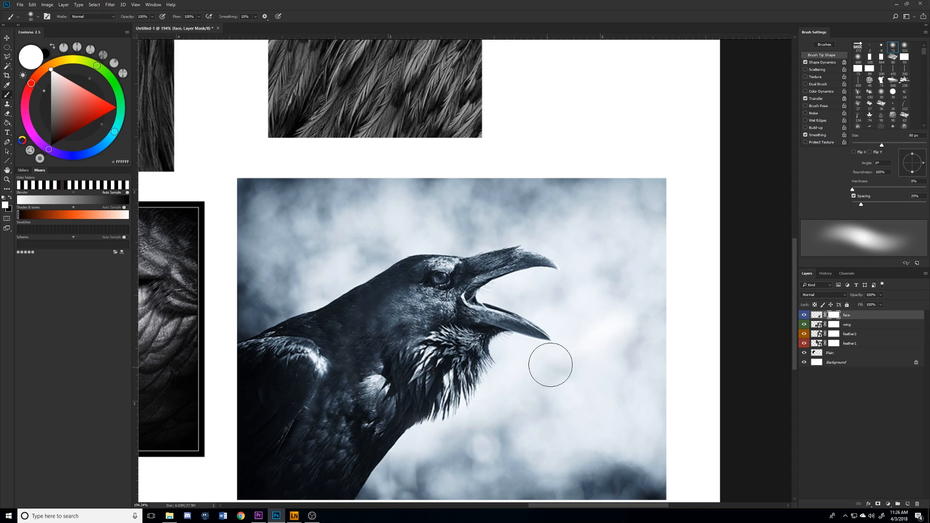
Hide a soft ring around the crow's head with black on the face mask, and restore it using a larger white brush.
{"action": "key", "text": "x"}
{"action": "mouse_move", "coordinate": [365, 293]}
{"action": "left_mouse_down"}
{"action": "mouse_move", "coordinate": [477, 391]}
{"action": "mouse_move", "coordinate": [472, 396]}
{"action": "mouse_move", "coordinate": [390, 242]}
{"action": "mouse_move", "coordinate": [354, 315]}
{"action": "mouse_move", "coordinate": [369, 356]}
{"action": "mouse_move", "coordinate": [468, 212]}
{"action": "mouse_move", "coordinate": [588, 228]}
{"action": "mouse_move", "coordinate": [630, 333]}
{"action": "mouse_move", "coordinate": [526, 396]}
{"action": "mouse_move", "coordinate": [482, 344]}
{"action": "left_mouse_up"}
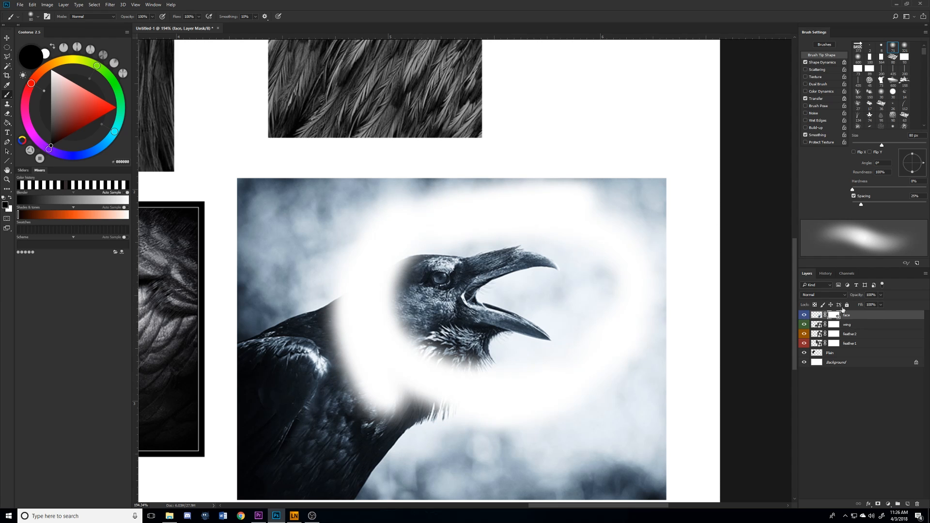
{"action": "key", "text": "x"}
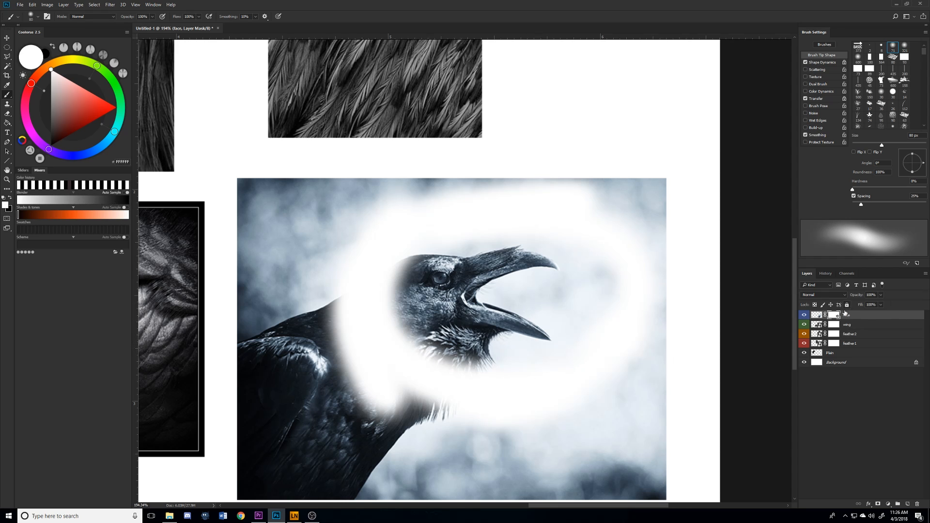
{"action": "mouse_move", "coordinate": [405, 339]}
{"action": "left_mouse_down"}
{"action": "mouse_move", "coordinate": [361, 305]}
{"action": "mouse_move", "coordinate": [344, 438]}
{"action": "left_mouse_up"}
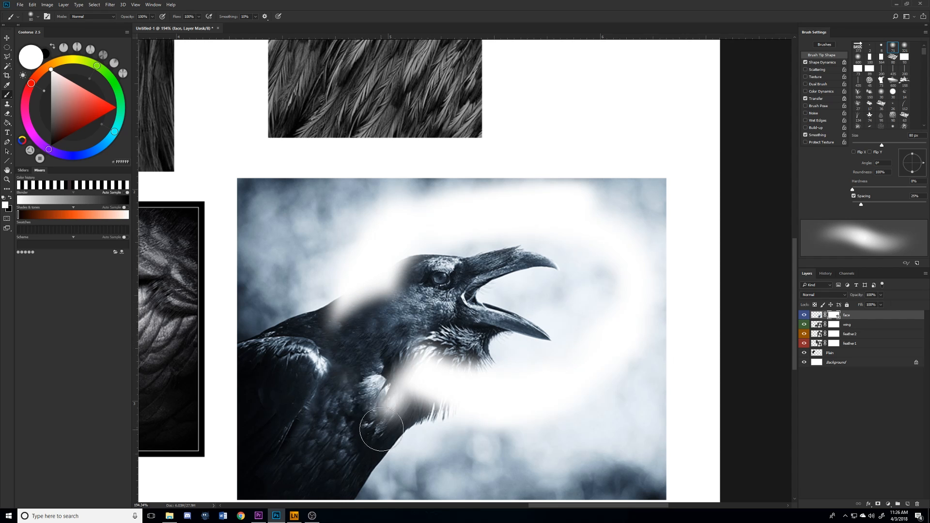
{"action": "left_click_drag", "start_coordinate": [365, 302], "coordinate": [341, 317]}
{"action": "key", "text": "bracketright"}
{"action": "key", "text": "bracketright"}
{"action": "key", "text": "bracketright"}
{"action": "key", "text": "bracketright"}
{"action": "key", "text": "bracketright"}
{"action": "key", "text": "bracketright"}
{"action": "key", "text": "bracketright"}
{"action": "key", "text": "bracketright"}
{"action": "key", "text": "bracketright"}
{"action": "mouse_move", "coordinate": [394, 311]}
{"action": "left_mouse_down"}
{"action": "mouse_move", "coordinate": [493, 302]}
{"action": "mouse_move", "coordinate": [550, 322]}
{"action": "mouse_move", "coordinate": [521, 358]}
{"action": "left_mouse_up"}
Reduce the brush size to 70 px and select the feather1 layer for mask painting.
{"action": "key", "text": "bracketright"}
{"action": "key", "text": "bracketright"}
{"action": "key", "text": "bracketright"}
{"action": "key", "text": "bracketleft"}
{"action": "key", "text": "bracketleft"}
{"action": "key", "text": "bracketleft"}
{"action": "key", "text": "bracketleft"}
{"action": "key", "text": "bracketleft"}
{"action": "key", "text": "bracketleft"}
{"action": "key", "text": "bracketleft"}
{"action": "key", "text": "bracketleft"}
{"action": "key", "text": "bracketleft"}
{"action": "key", "text": "bracketleft"}
{"action": "key", "text": "bracketleft"}
{"action": "key", "text": "bracketleft"}
{"action": "key", "text": "bracketleft"}
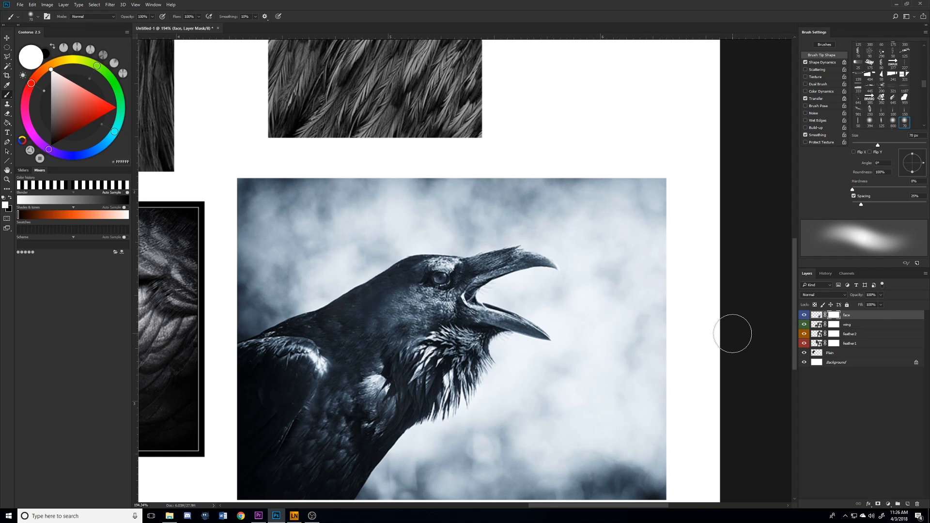
{"action": "left_click_drag", "start_coordinate": [708, 335], "coordinate": [491, 441]}
{"action": "left_click", "coordinate": [860, 344]}
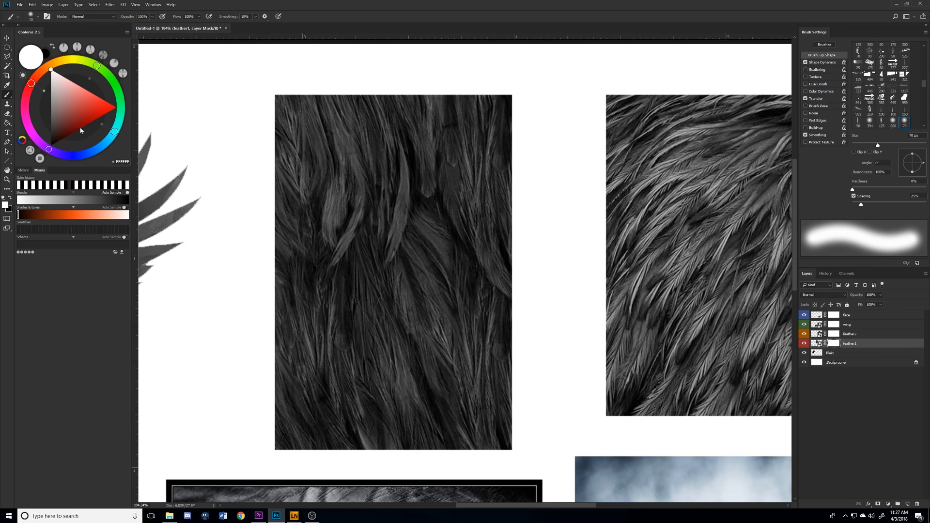
Try a brush hardness of 100% and return it to 0%.
{"action": "left_click", "coordinate": [30, 19]}
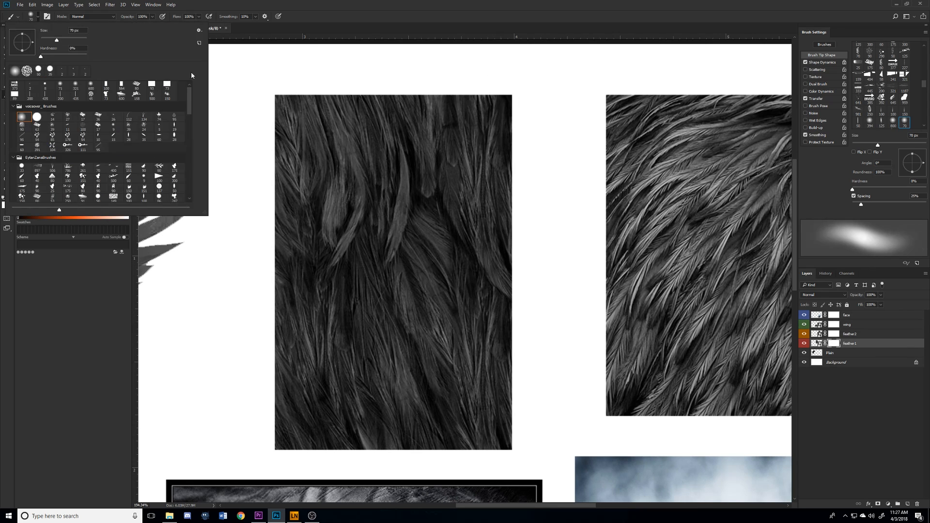
{"action": "left_click", "coordinate": [853, 192]}
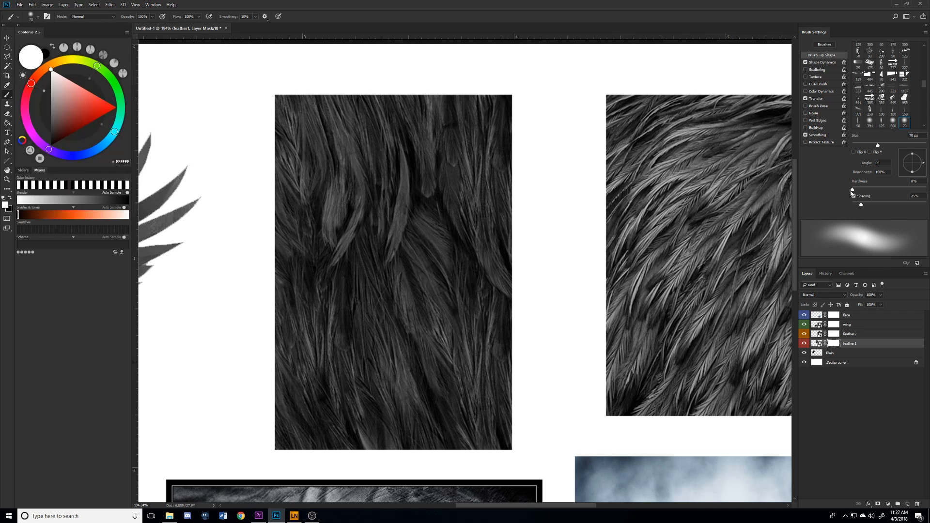
{"action": "type", "text": "100"}
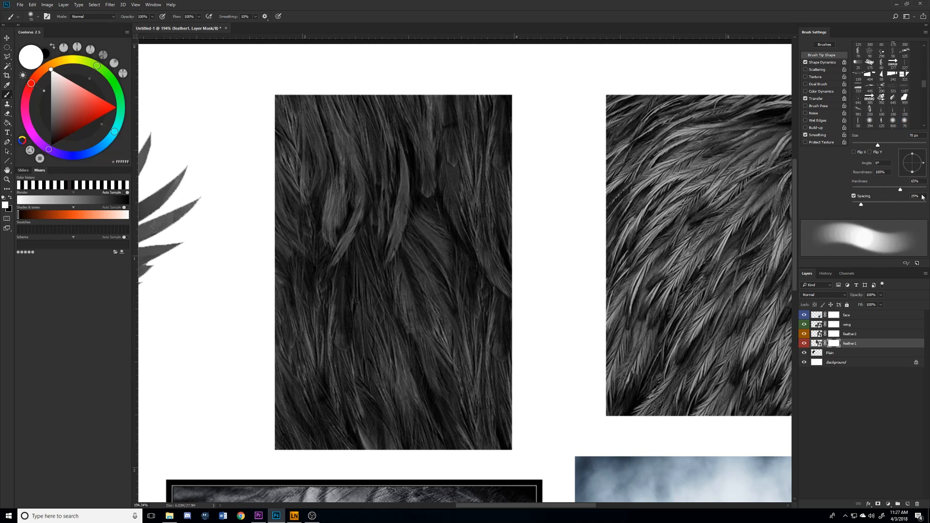
{"action": "key", "text": "Tab"}
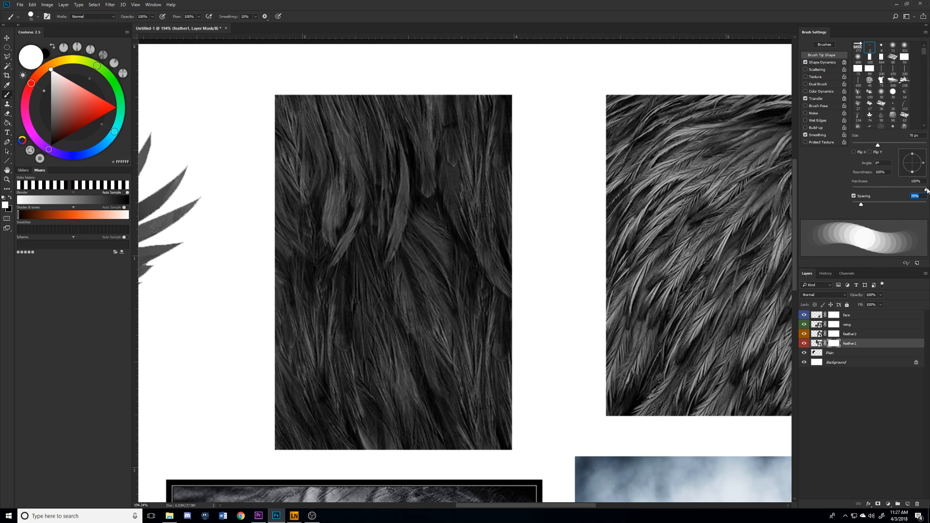
{"action": "left_click_drag", "start_coordinate": [926, 189], "coordinate": [850, 181]}
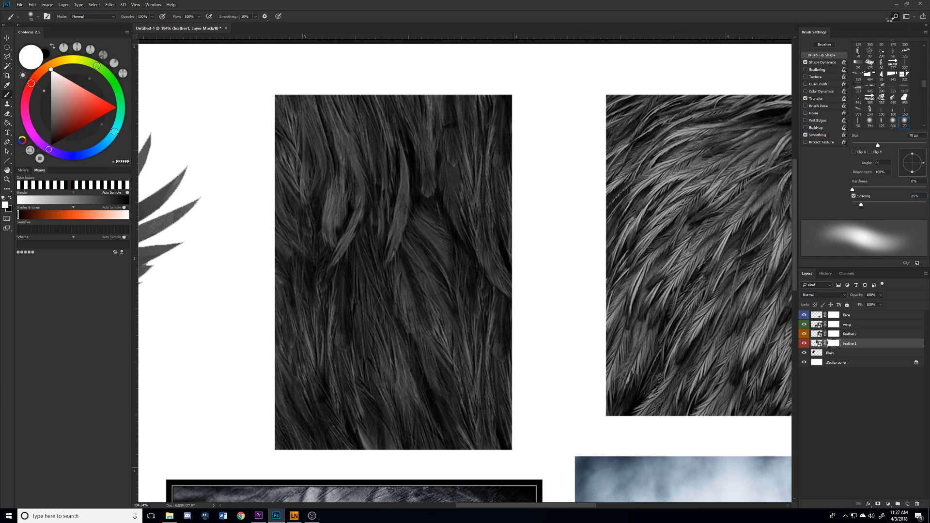
{"action": "left_click", "coordinate": [894, 17]}
{"action": "key", "text": "Escape"}
Fade all four edges of the feather1 texture by painting its mask with the soft black brush.
{"action": "key", "text": "x"}
{"action": "mouse_move", "coordinate": [502, 109]}
{"action": "left_mouse_down"}
{"action": "mouse_move", "coordinate": [413, 87]}
{"action": "mouse_move", "coordinate": [319, 93]}
{"action": "mouse_move", "coordinate": [604, 92]}
{"action": "mouse_move", "coordinate": [448, 92]}
{"action": "mouse_move", "coordinate": [516, 130]}
{"action": "mouse_move", "coordinate": [529, 444]}
{"action": "mouse_move", "coordinate": [538, 231]}
{"action": "mouse_move", "coordinate": [517, 191]}
{"action": "mouse_move", "coordinate": [517, 397]}
{"action": "mouse_move", "coordinate": [525, 287]}
{"action": "mouse_move", "coordinate": [538, 431]}
{"action": "mouse_move", "coordinate": [528, 413]}
{"action": "mouse_move", "coordinate": [433, 449]}
{"action": "mouse_move", "coordinate": [262, 451]}
{"action": "mouse_move", "coordinate": [305, 458]}
{"action": "mouse_move", "coordinate": [273, 469]}
{"action": "mouse_move", "coordinate": [249, 261]}
{"action": "mouse_move", "coordinate": [265, 347]}
{"action": "mouse_move", "coordinate": [251, 211]}
{"action": "mouse_move", "coordinate": [264, 326]}
{"action": "mouse_move", "coordinate": [276, 159]}
{"action": "mouse_move", "coordinate": [267, 246]}
{"action": "mouse_move", "coordinate": [273, 94]}
{"action": "left_mouse_up"}
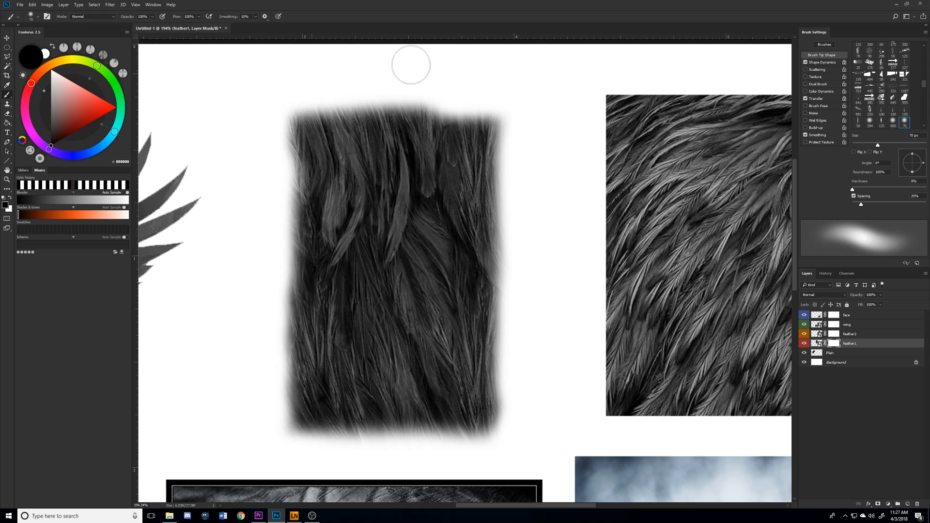
Duplicate the feather1 layer and place the copy beneath the original, above the Plain layer.
{"action": "scroll", "coordinate": [462, 291], "scroll_direction": "down", "scroll_amount": 6}
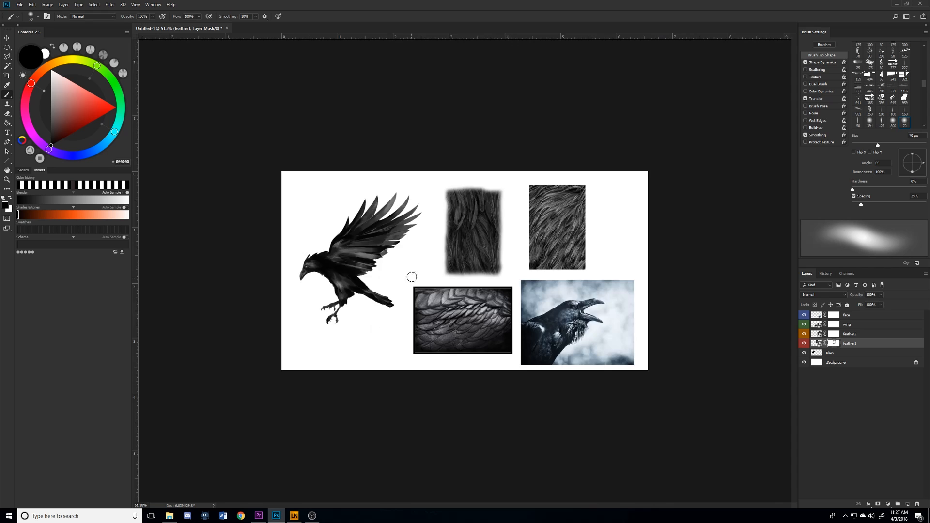
{"action": "scroll", "coordinate": [430, 270], "scroll_direction": "up", "scroll_amount": 4}
{"action": "scroll", "coordinate": [511, 186], "scroll_direction": "down", "scroll_amount": 2}
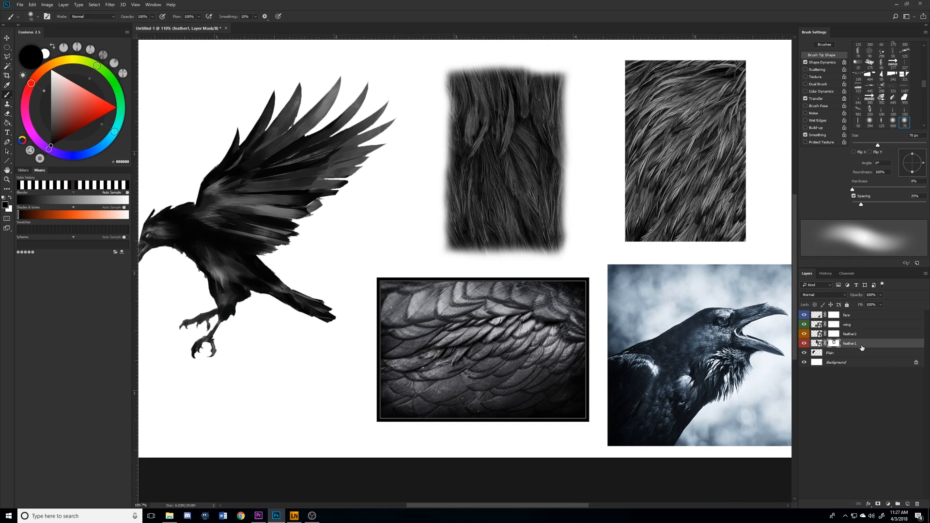
{"action": "key", "text": "ctrl+j"}
{"action": "left_click_drag", "start_coordinate": [849, 349], "coordinate": [849, 357]}
Move the feather1 texture from the reference area onto the crow's body.
{"action": "scroll", "coordinate": [478, 199], "scroll_direction": "up", "scroll_amount": 2}
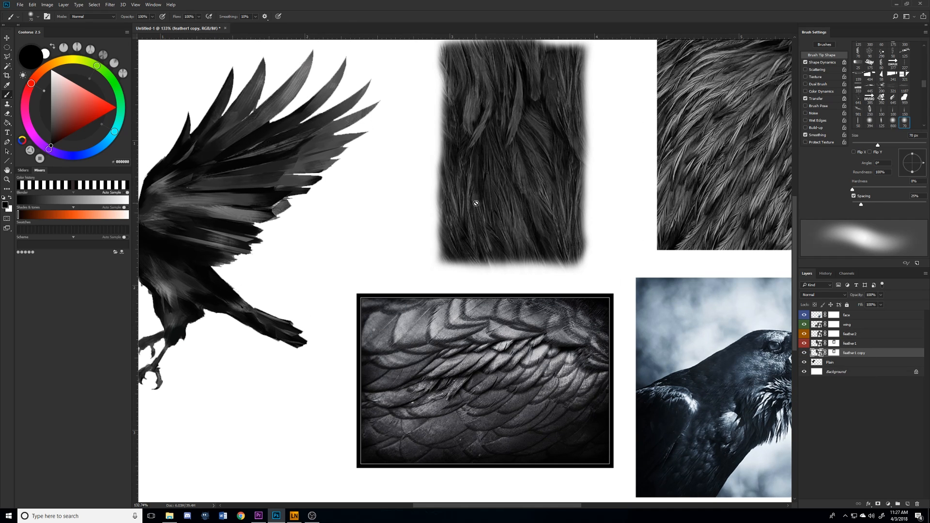
{"action": "key", "text": "v"}
{"action": "left_click_drag", "start_coordinate": [503, 170], "coordinate": [241, 275]}
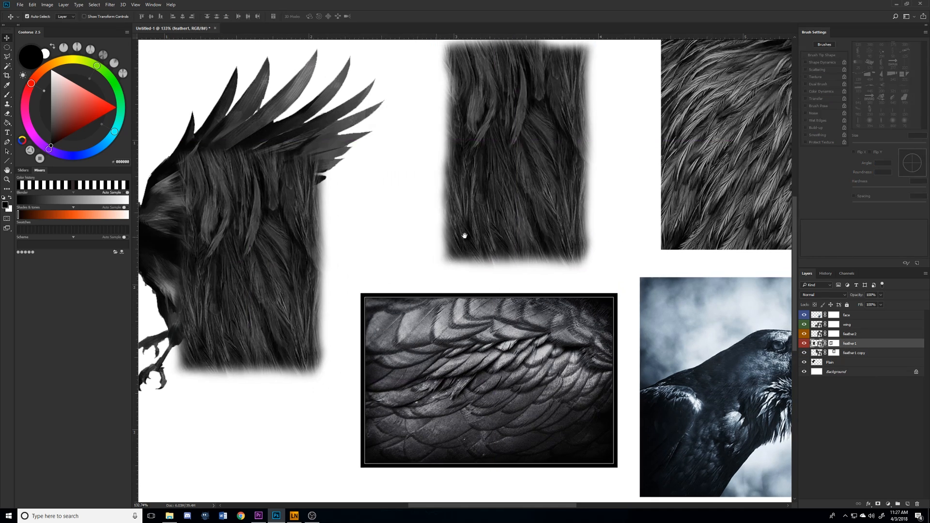
{"action": "left_click_drag", "start_coordinate": [406, 238], "coordinate": [569, 234]}
{"action": "left_click_drag", "start_coordinate": [405, 244], "coordinate": [518, 264]}
{"action": "scroll", "coordinate": [317, 261], "scroll_direction": "up", "scroll_amount": 3}
{"action": "scroll", "coordinate": [557, 251], "scroll_direction": "down", "scroll_amount": 3}
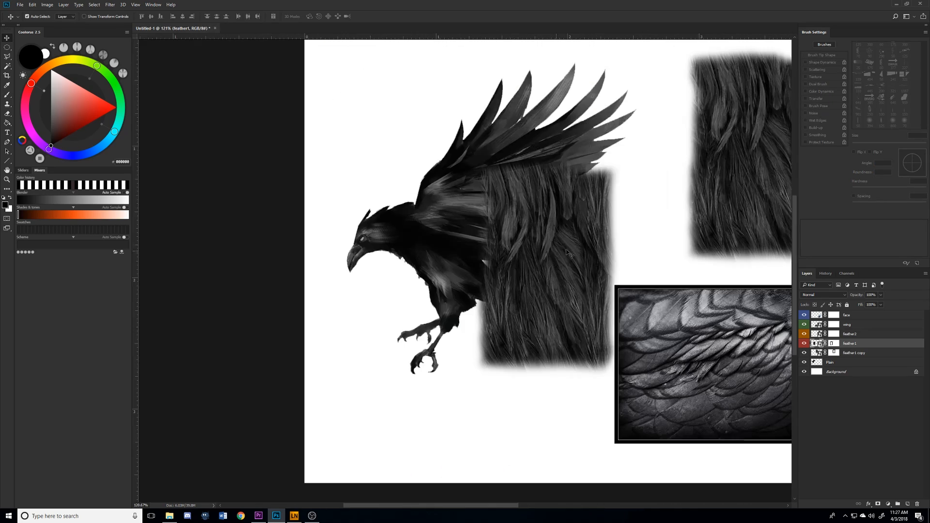
{"action": "scroll", "coordinate": [575, 221], "scroll_direction": "up", "scroll_amount": 3}
{"action": "scroll", "coordinate": [552, 232], "scroll_direction": "down", "scroll_amount": 3}
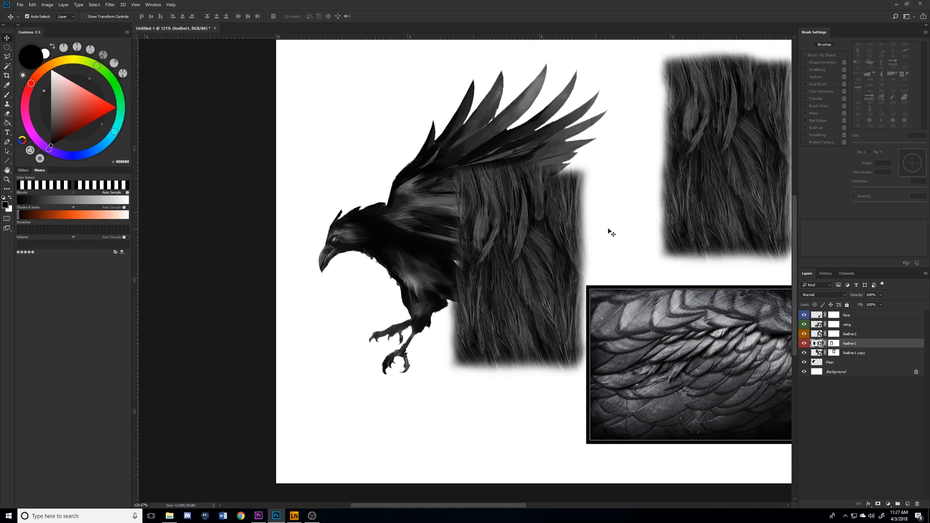
{"action": "left_click_drag", "start_coordinate": [529, 230], "coordinate": [456, 232]}
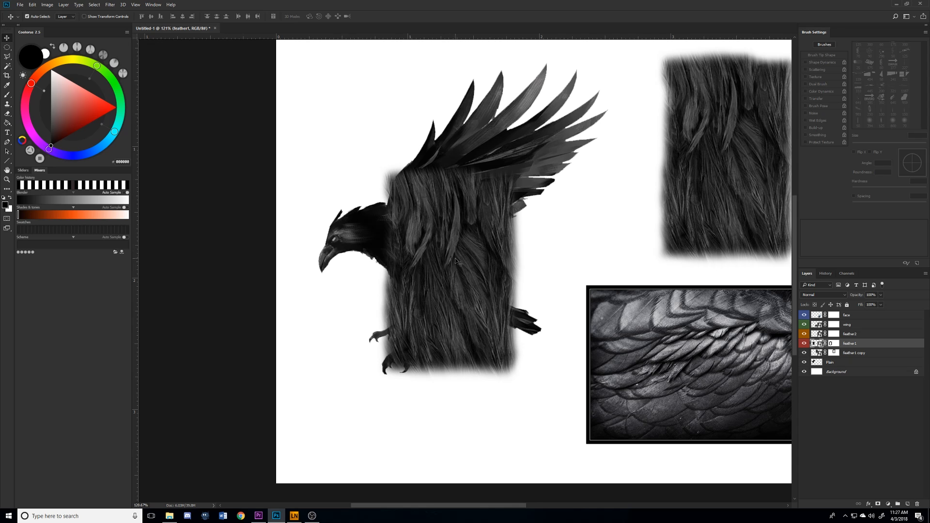
{"action": "scroll", "coordinate": [456, 262], "scroll_direction": "up", "scroll_amount": 4}
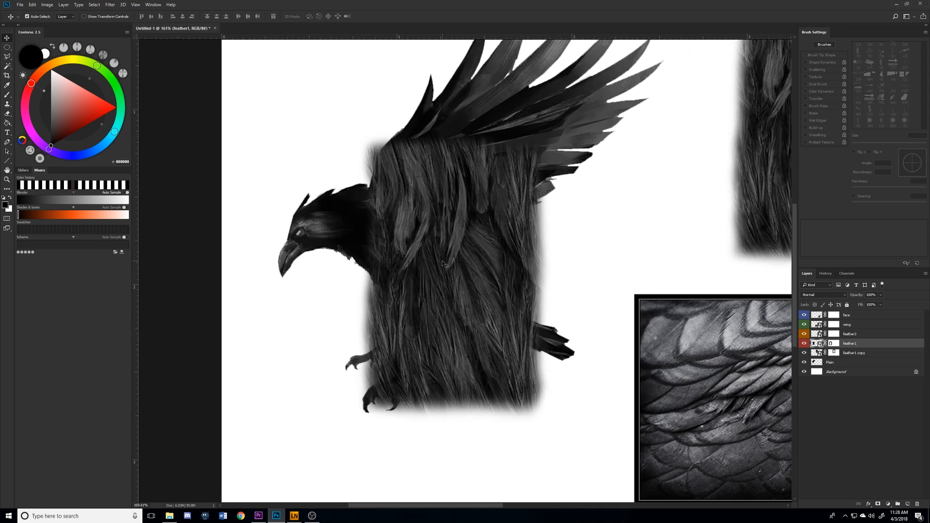
{"action": "scroll", "coordinate": [454, 266], "scroll_direction": "down", "scroll_amount": 2}
{"action": "scroll", "coordinate": [453, 266], "scroll_direction": "up", "scroll_amount": 3}
{"action": "left_click_drag", "start_coordinate": [455, 271], "coordinate": [387, 256]}
Scale the feather1 texture down slightly over the crow's body.
{"action": "key", "text": "ctrl+t"}
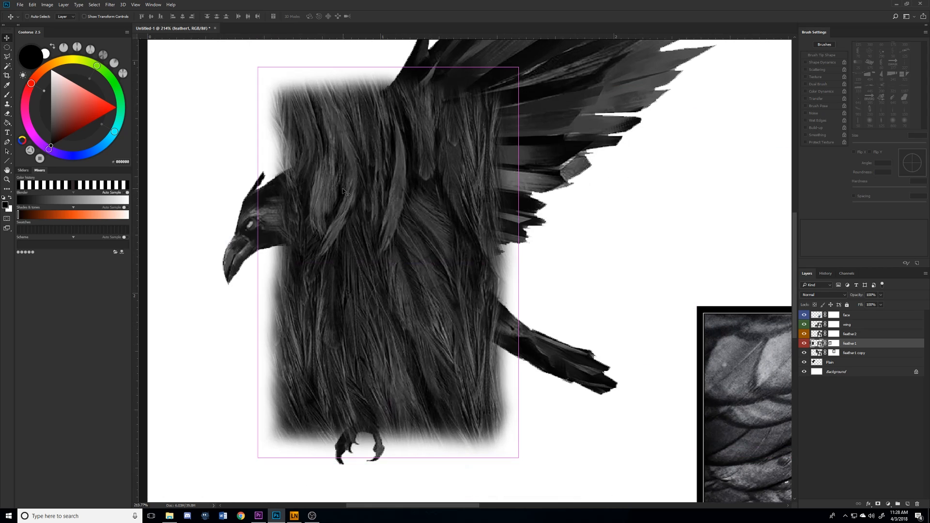
{"action": "left_click_drag", "start_coordinate": [258, 66], "coordinate": [236, 131]}
{"action": "key", "text": "Return"}
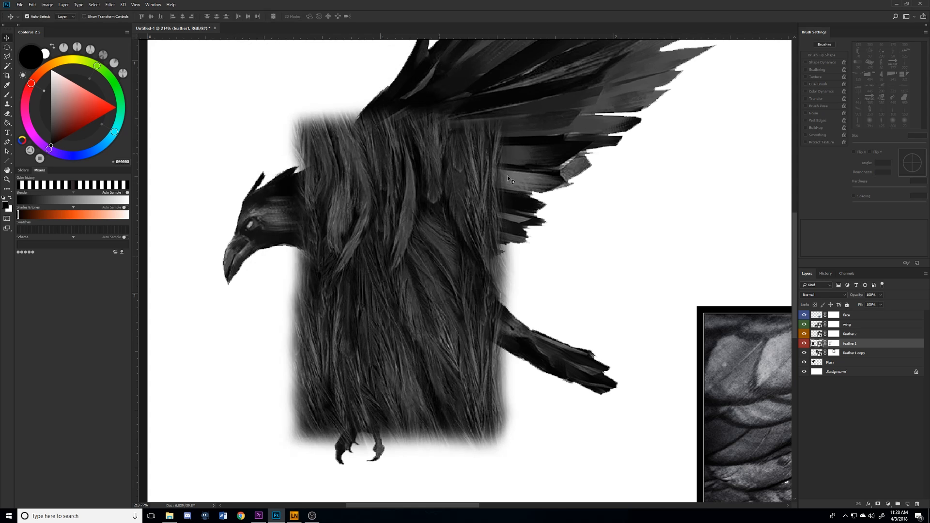
{"action": "left_click", "coordinate": [834, 354]}
{"action": "key", "text": "b"}
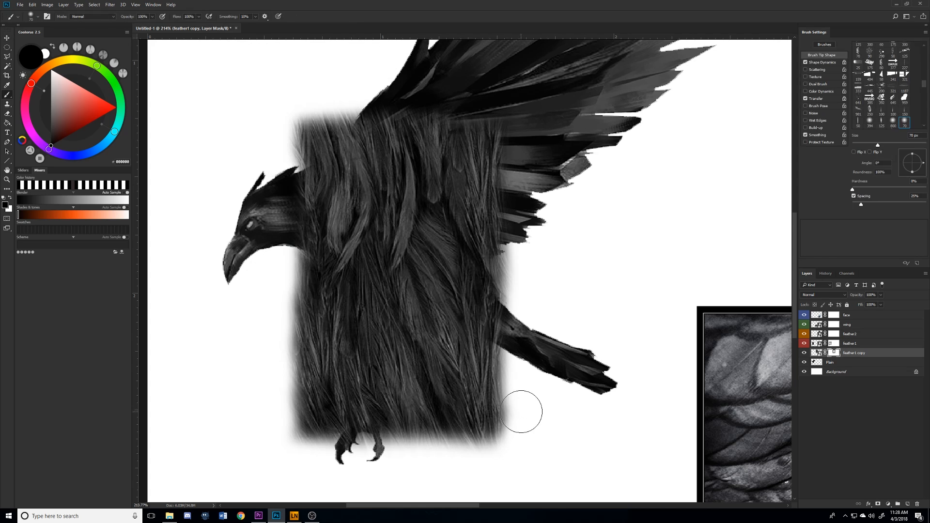
{"action": "key", "text": "x"}
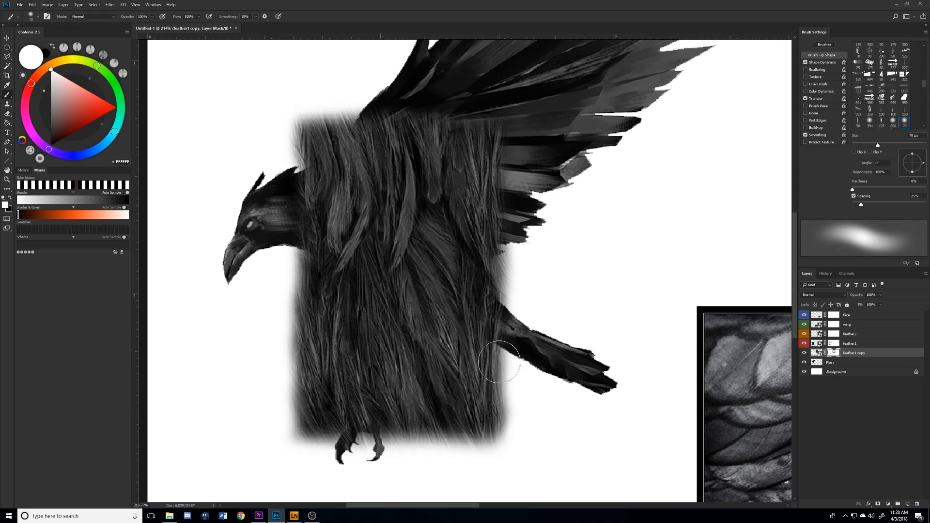
{"action": "key", "text": "x"}
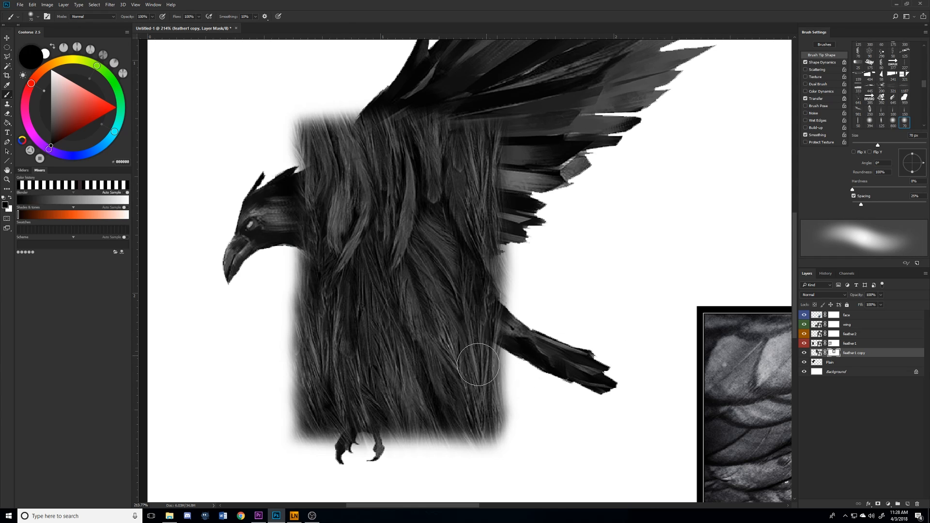
Shift the feather1 texture toward the crow's tail, and undo its placement and scaling over the crow.
{"action": "key", "text": "v"}
{"action": "left_click_drag", "start_coordinate": [434, 359], "coordinate": [524, 343]}
{"action": "scroll", "coordinate": [561, 202], "scroll_direction": "down", "scroll_amount": 5}
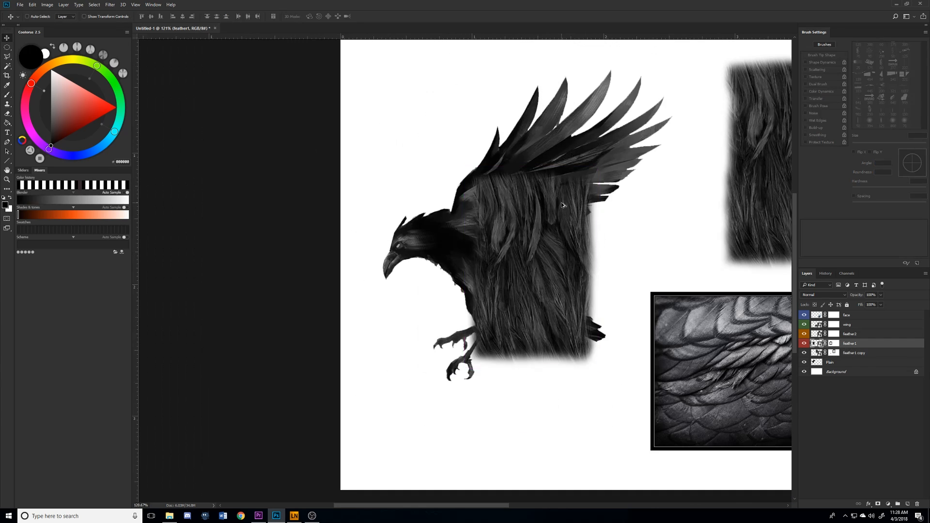
{"action": "key", "text": "ctrl+alt+z"}
{"action": "key", "text": "ctrl+alt+z"}
{"action": "key", "text": "ctrl+alt+z"}
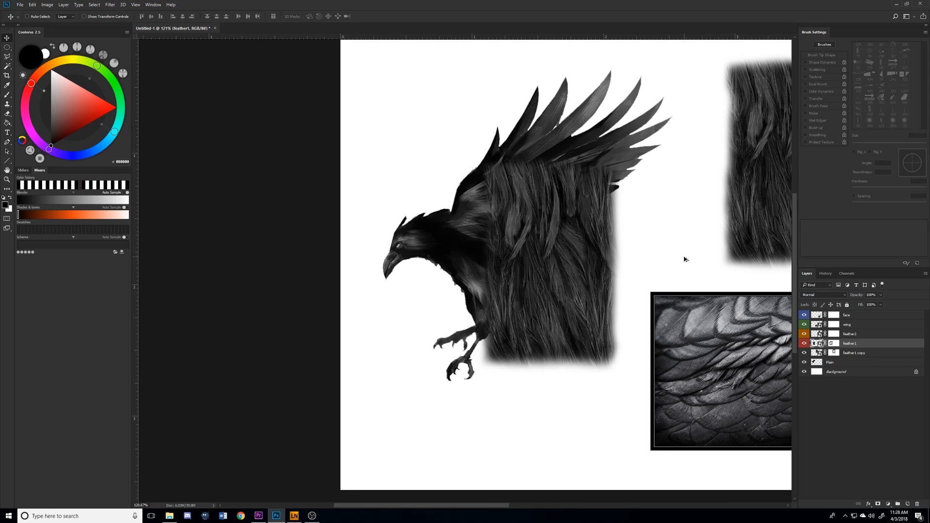
Move the feather1 copy texture onto the crow so it covers the neck and body.
{"action": "left_click", "coordinate": [869, 353]}
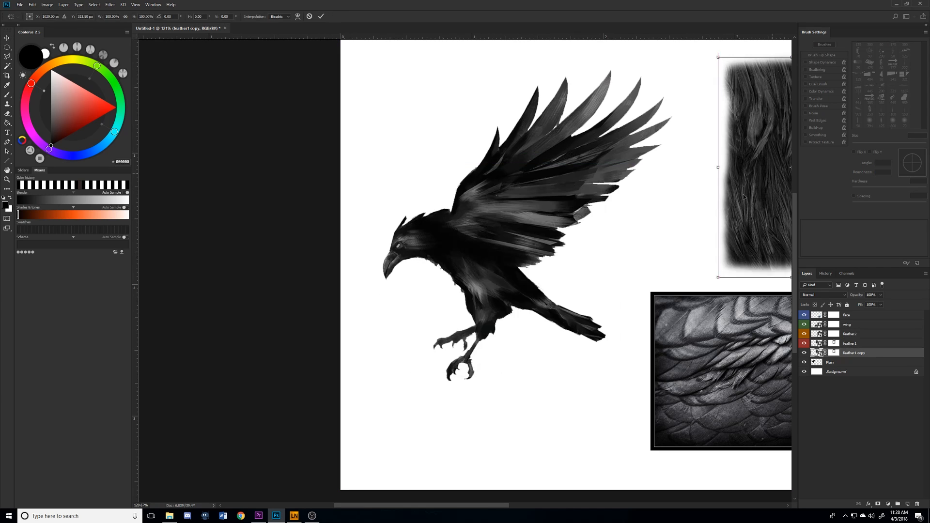
{"action": "left_click_drag", "start_coordinate": [769, 171], "coordinate": [446, 254]}
{"action": "scroll", "coordinate": [446, 254], "scroll_direction": "up", "scroll_amount": 4}
Try a brush stroke on the feather1 copy mask along the lower part of the body, and undo it.
{"action": "key", "text": "b"}
{"action": "key", "text": "x"}
{"action": "left_click", "coordinate": [835, 354]}
{"action": "key", "text": "x"}
{"action": "mouse_move", "coordinate": [546, 368]}
{"action": "left_mouse_down"}
{"action": "mouse_move", "coordinate": [548, 359]}
{"action": "mouse_move", "coordinate": [550, 391]}
{"action": "mouse_move", "coordinate": [508, 429]}
{"action": "mouse_move", "coordinate": [535, 436]}
{"action": "left_mouse_up"}
{"action": "key", "text": "ctrl+z"}
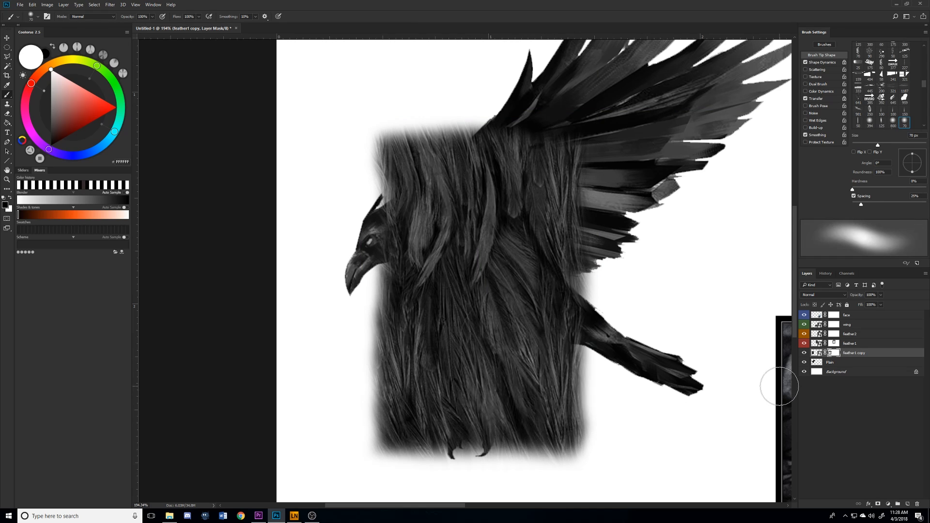
Clip the feather1 copy to the Plain layer and shift the texture slightly within the crow's silhouette.
{"action": "left_click", "coordinate": [839, 357], "text": "alt"}
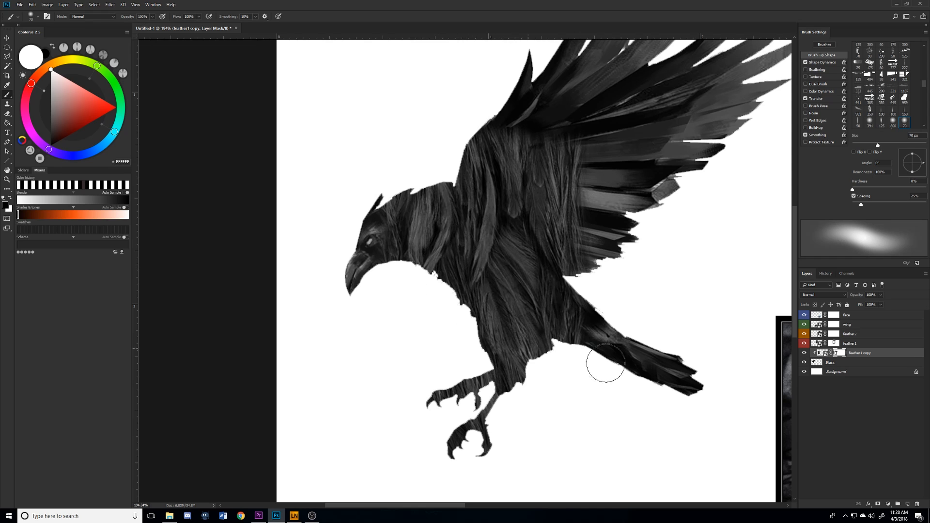
{"action": "left_click", "coordinate": [841, 363]}
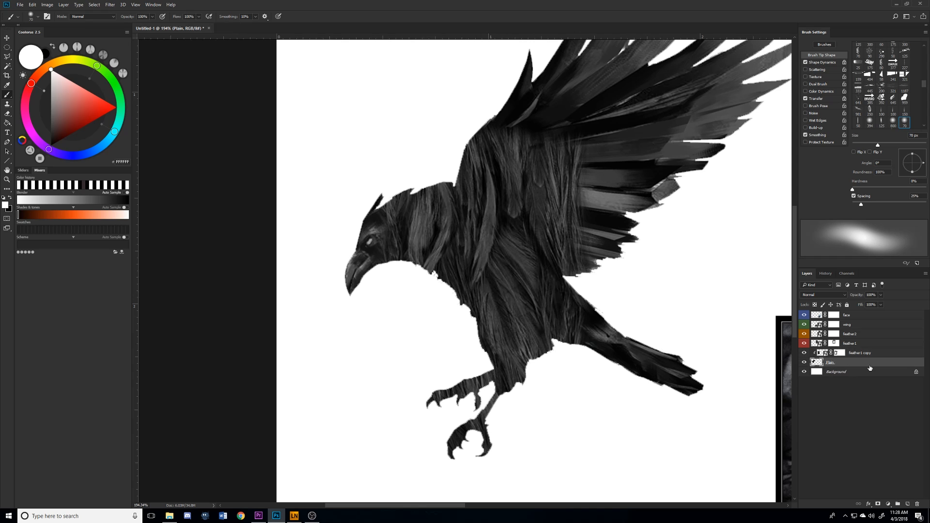
{"action": "key", "text": "v"}
{"action": "mouse_move", "coordinate": [530, 254]}
{"action": "left_mouse_down"}
{"action": "mouse_move", "coordinate": [531, 266]}
{"action": "mouse_move", "coordinate": [438, 271]}
{"action": "mouse_move", "coordinate": [494, 265]}
{"action": "left_mouse_up"}
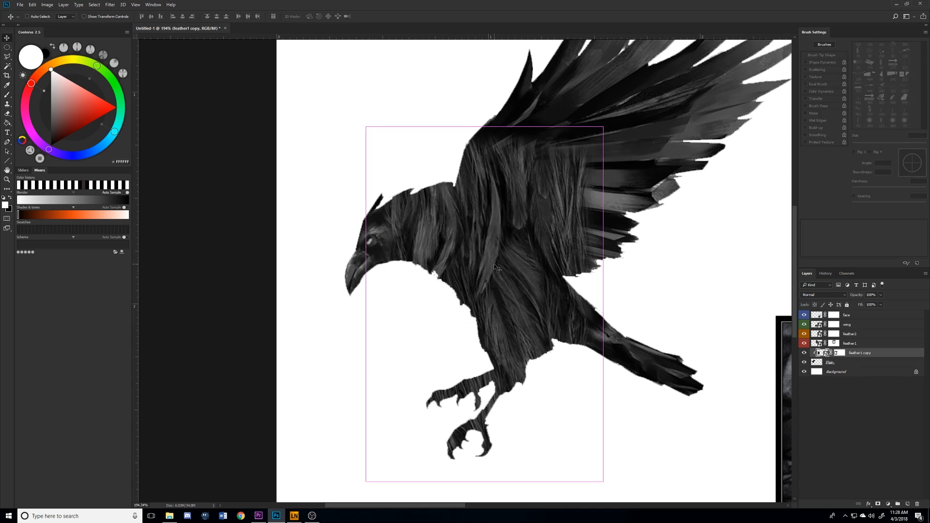
Undo the last texture shift, and paint a soft white patch on the Plain layer just below the crow's neck.
{"action": "key", "text": "ctrl+z"}
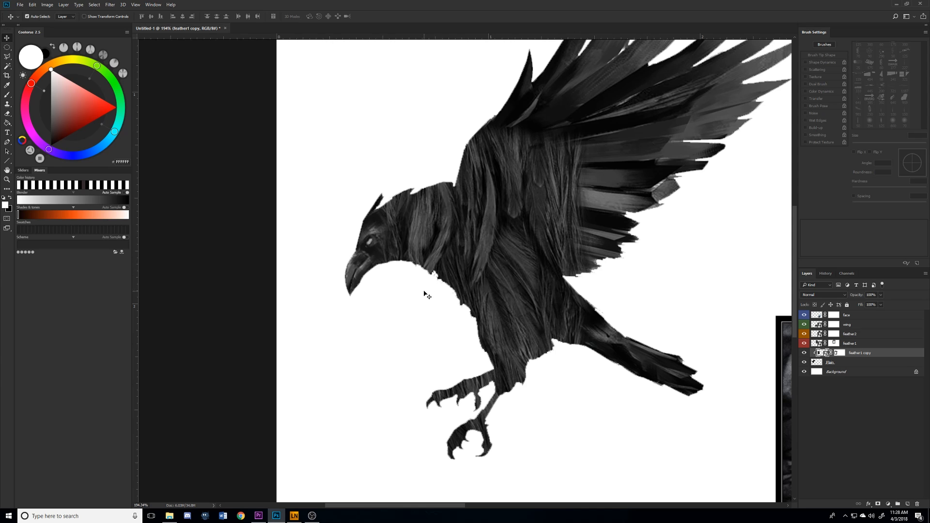
{"action": "left_click", "coordinate": [829, 364]}
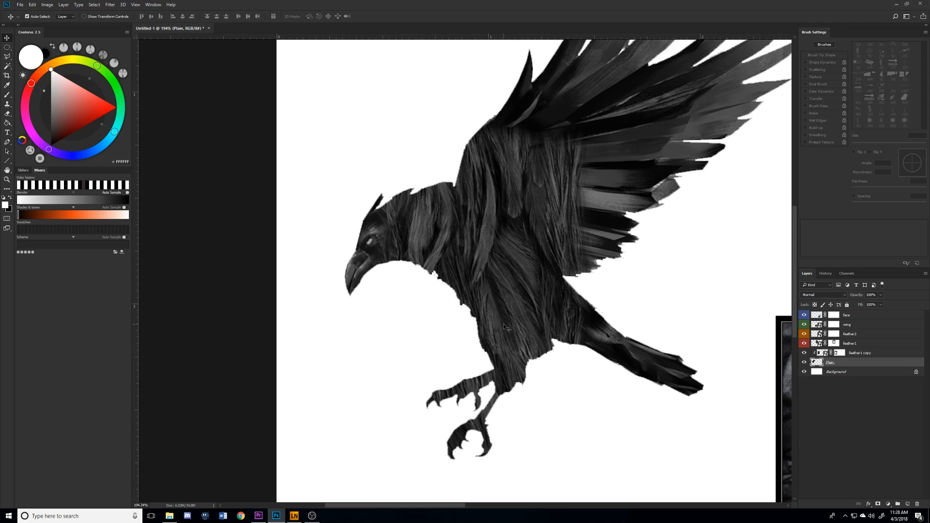
{"action": "key", "text": "b"}
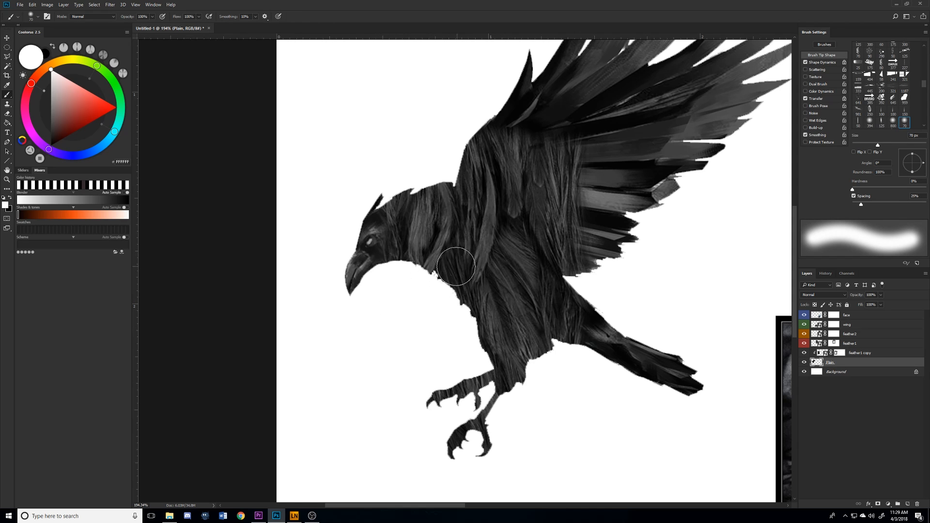
{"action": "mouse_move", "coordinate": [426, 273]}
{"action": "left_mouse_down"}
{"action": "mouse_move", "coordinate": [438, 291]}
{"action": "mouse_move", "coordinate": [401, 294]}
{"action": "mouse_move", "coordinate": [428, 283]}
{"action": "left_mouse_up"}
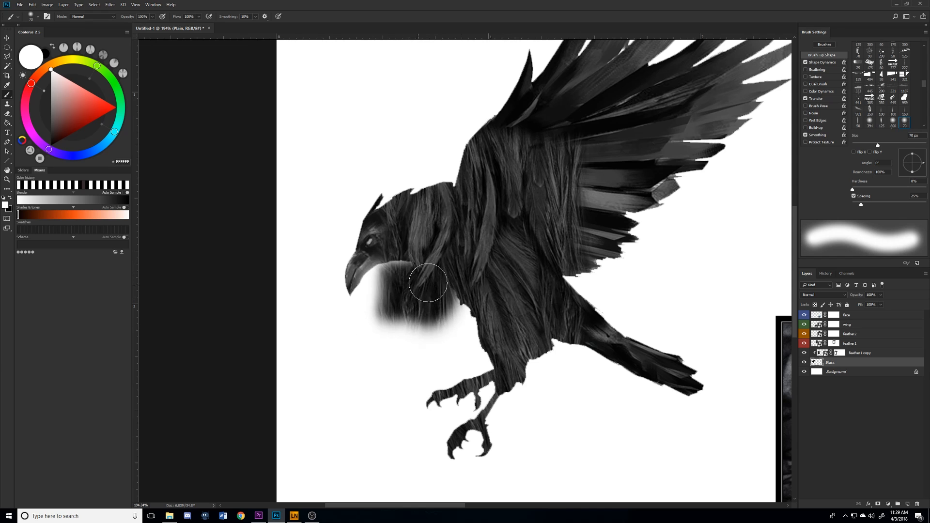
Hide and show the feather1 copy and Background layers to compare the painted patch with and without the clipped texture.
{"action": "left_click", "coordinate": [803, 352]}
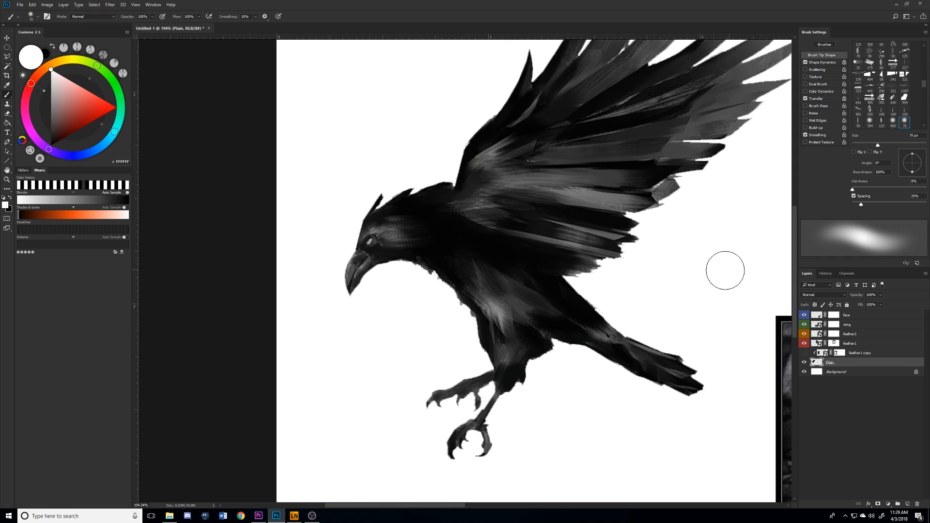
{"action": "left_click", "coordinate": [804, 372]}
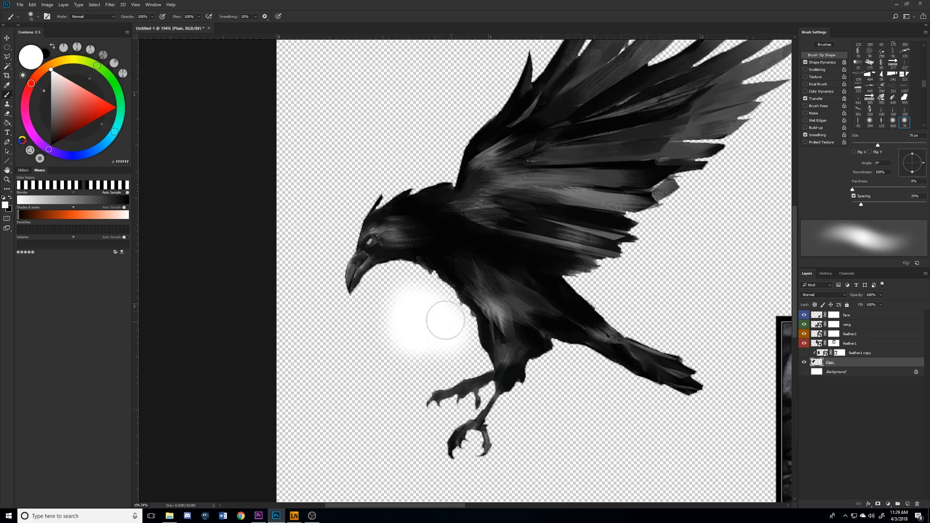
{"action": "left_click", "coordinate": [805, 372]}
{"action": "left_click", "coordinate": [805, 353]}
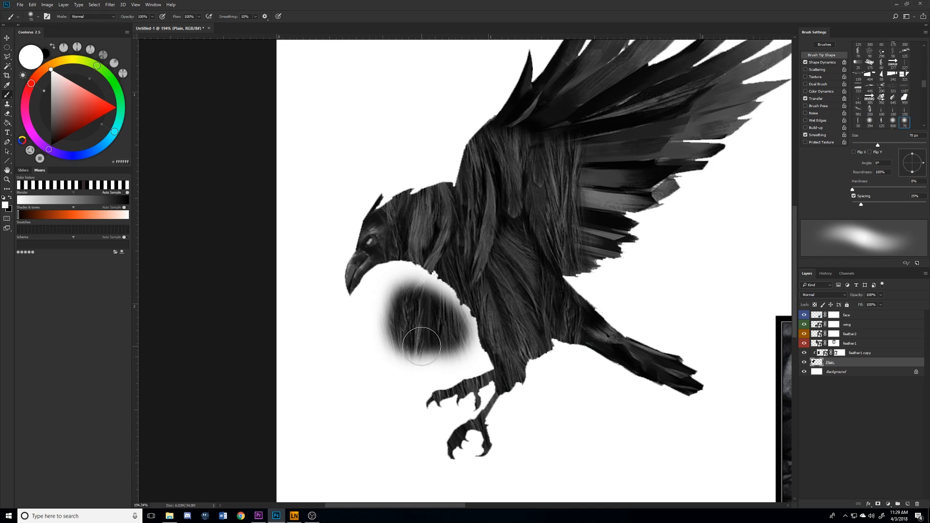
{"action": "left_click", "coordinate": [805, 353]}
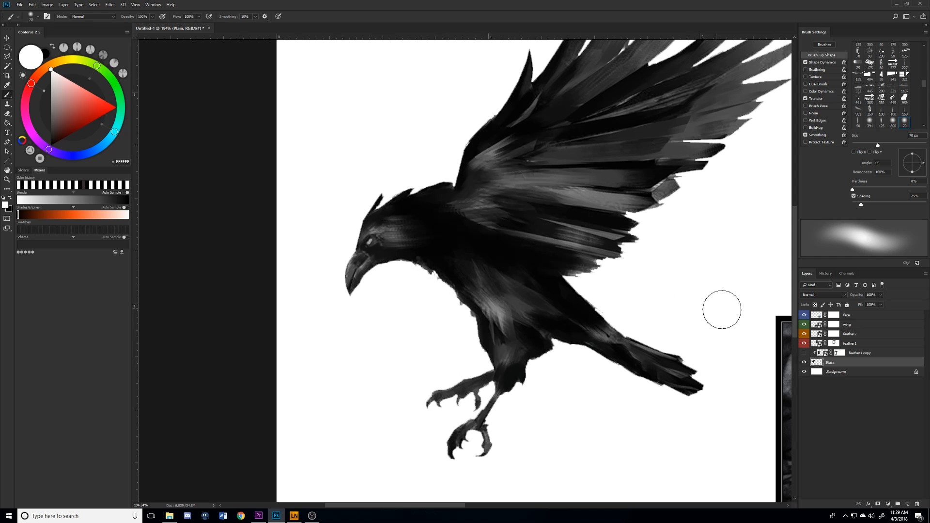
{"action": "left_click", "coordinate": [804, 353]}
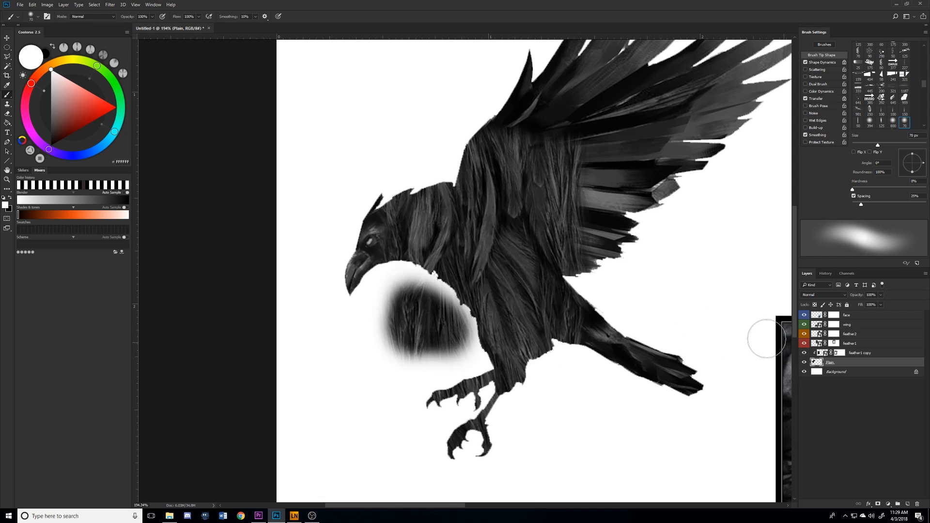
Try a black stroke along the white patch's edge, and undo the patch painting and the feather1 copy's clipping.
{"action": "key", "text": "x"}
{"action": "mouse_move", "coordinate": [391, 323]}
{"action": "left_mouse_down"}
{"action": "mouse_move", "coordinate": [383, 348]}
{"action": "mouse_move", "coordinate": [378, 334]}
{"action": "mouse_move", "coordinate": [388, 351]}
{"action": "left_mouse_up"}
{"action": "key", "text": "x"}
{"action": "key", "text": "x"}
{"action": "key", "text": "ctrl+alt+z"}
{"action": "key", "text": "ctrl+alt+z"}
{"action": "key", "text": "ctrl+alt+z"}
{"action": "key", "text": "ctrl+alt+z"}
{"action": "key", "text": "ctrl+alt+z"}
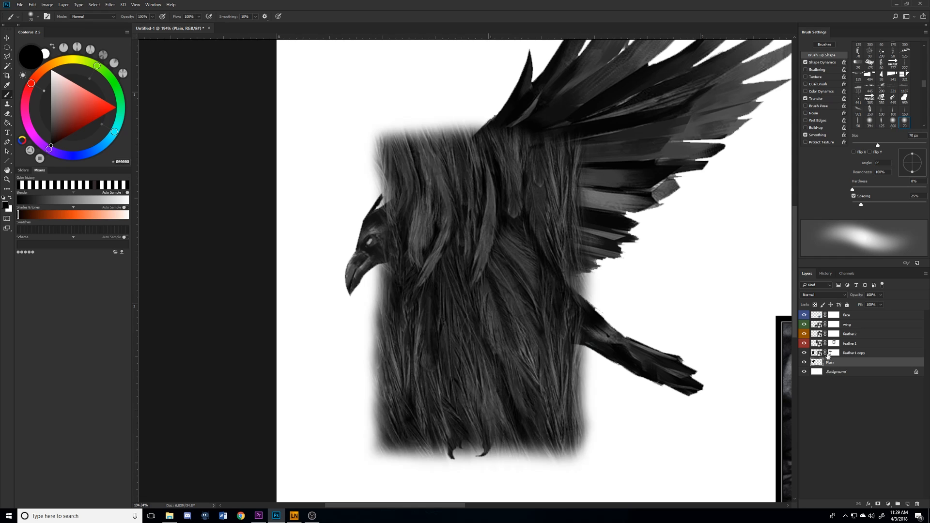
Clip the feather1 copy to the Plain layer again and shift the texture down onto the crow's lower body.
{"action": "left_click", "coordinate": [845, 357], "text": "alt"}
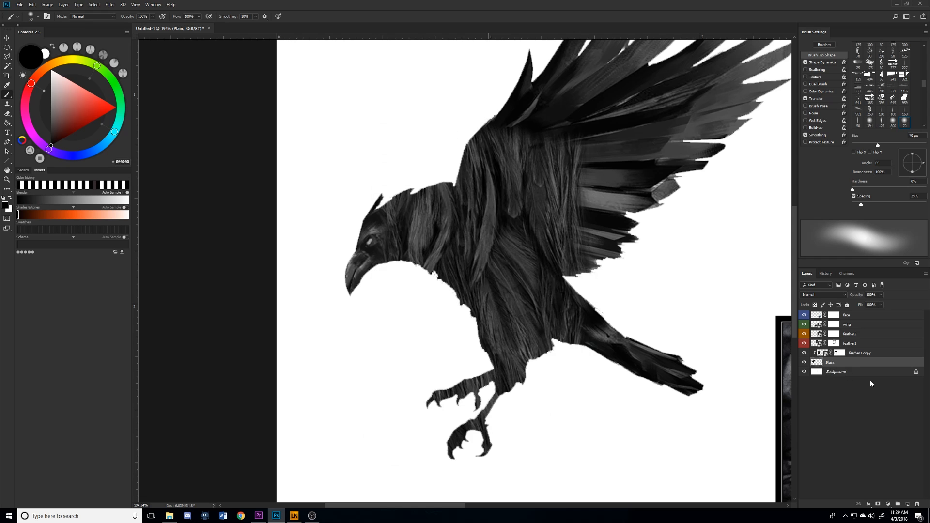
{"action": "key", "text": "v"}
{"action": "mouse_move", "coordinate": [618, 263]}
{"action": "left_mouse_down"}
{"action": "mouse_move", "coordinate": [577, 260]}
{"action": "mouse_move", "coordinate": [536, 291]}
{"action": "left_mouse_up"}
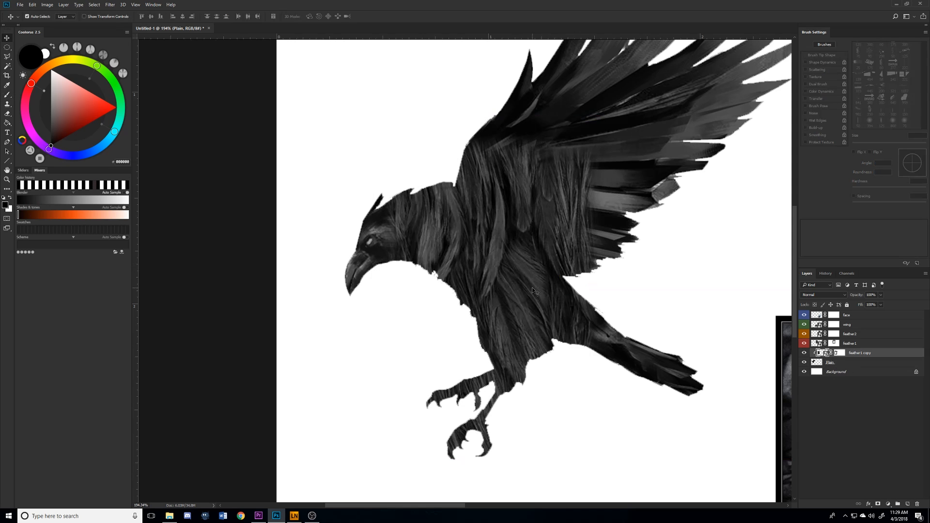
{"action": "double_click", "coordinate": [817, 363]}
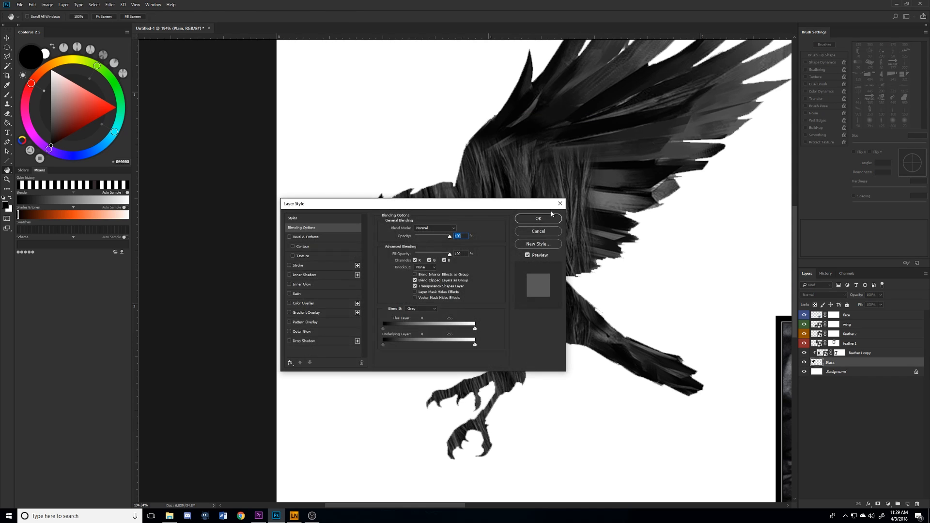
{"action": "key", "text": "Escape"}
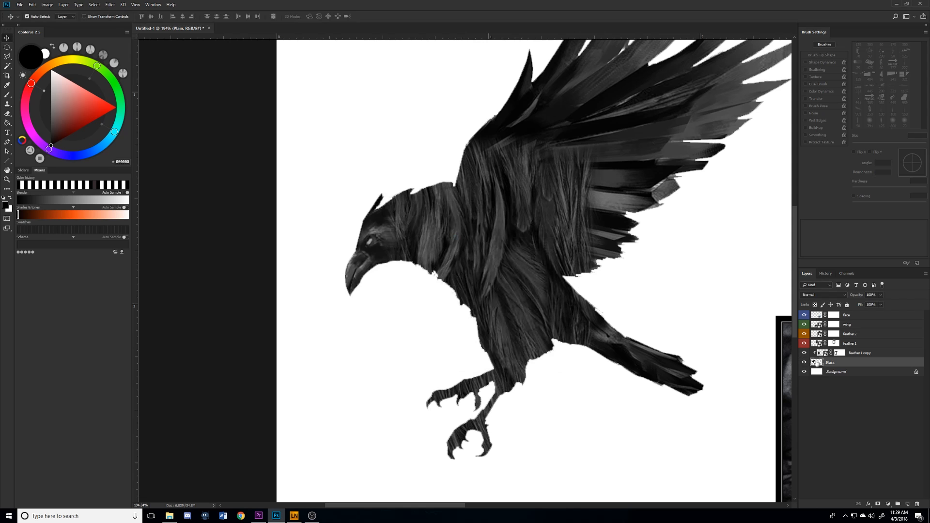
{"action": "left_click_drag", "start_coordinate": [481, 254], "coordinate": [479, 277]}
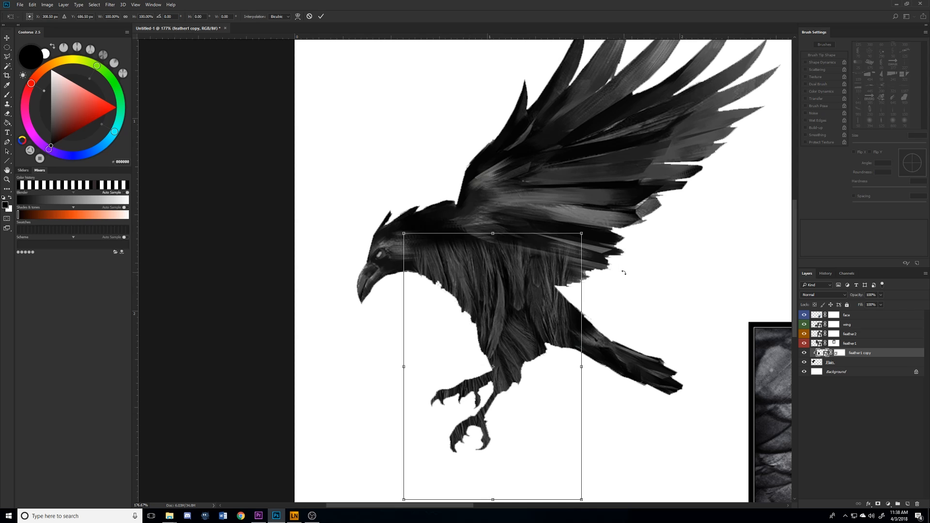
Rotate the feather1 copy texture diagonally toward the tail and reposition it over the crow's neck and body.
{"action": "left_click_drag", "start_coordinate": [623, 273], "coordinate": [498, 285]}
{"action": "key", "text": "Escape"}
{"action": "key", "text": "ctrl+t"}
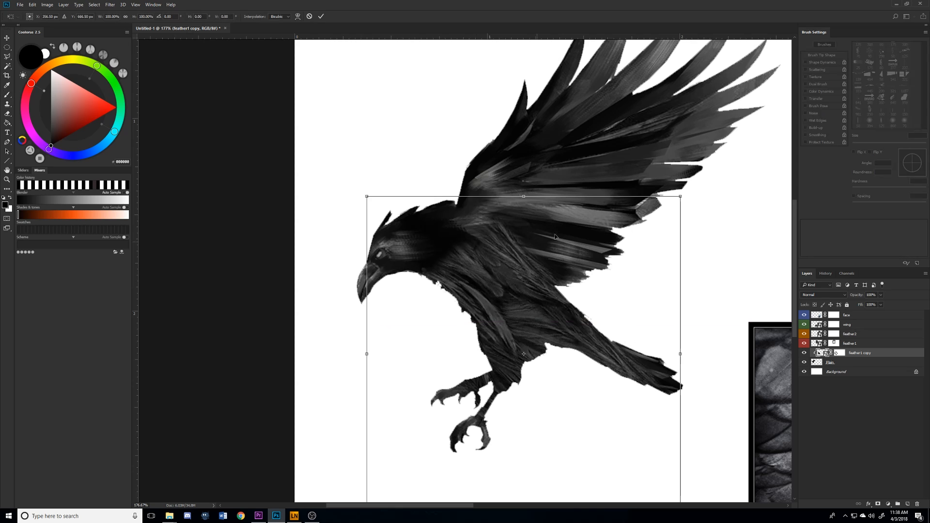
{"action": "left_click_drag", "start_coordinate": [492, 247], "coordinate": [462, 236]}
{"action": "key", "text": "Return"}
{"action": "key", "text": "b"}
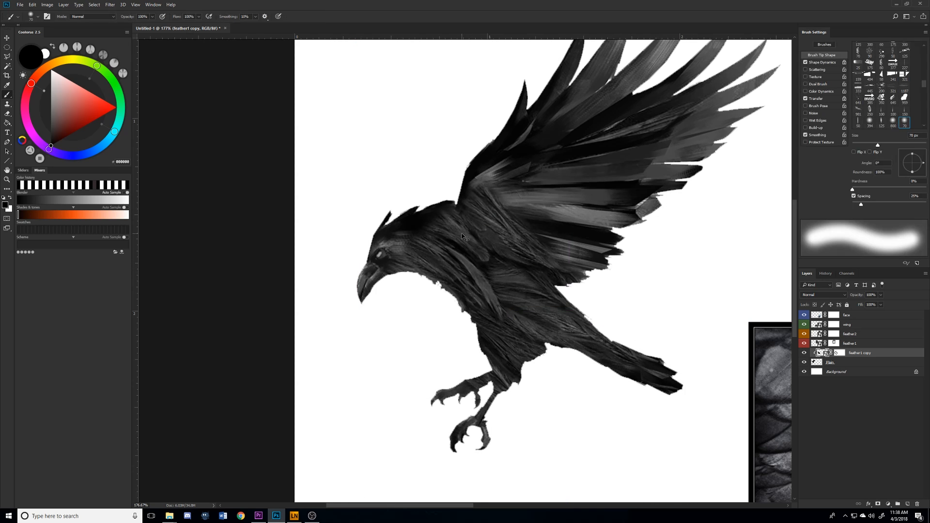
Add a new layer above the feather1 copy, try a red 9 px arrow from the shoulder toward the tail, and undo the arrow.
{"action": "key", "text": "ctrl+shift+alt+n"}
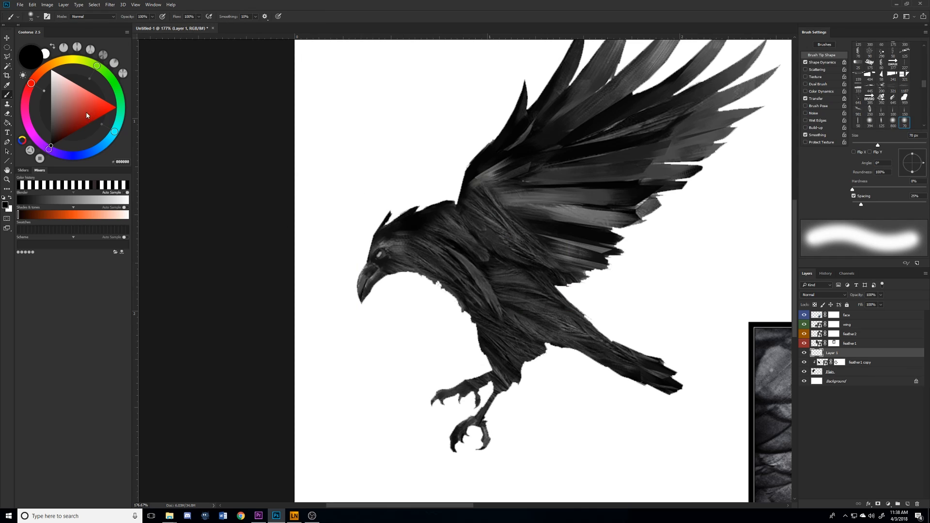
{"action": "left_click", "coordinate": [108, 106]}
{"action": "key", "text": "comma"}
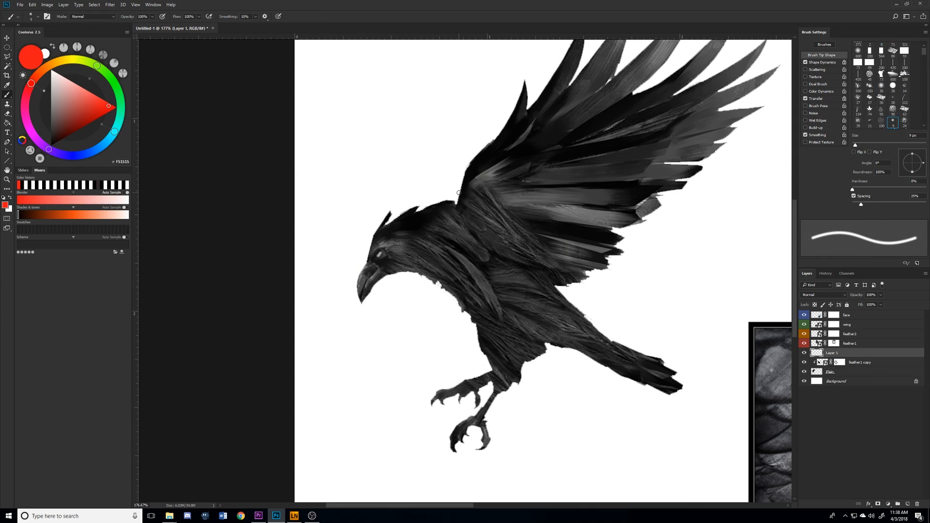
{"action": "left_click_drag", "start_coordinate": [442, 228], "coordinate": [579, 297]}
{"action": "mouse_move", "coordinate": [579, 297]}
{"action": "left_mouse_down"}
{"action": "mouse_move", "coordinate": [560, 272]}
{"action": "mouse_move", "coordinate": [555, 305]}
{"action": "left_mouse_up"}
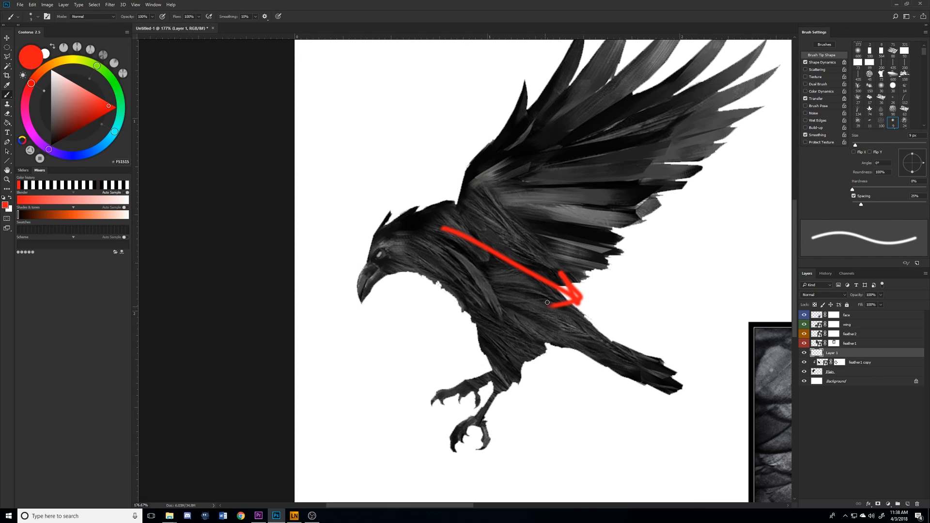
{"action": "key", "text": "ctrl+z"}
{"action": "key", "text": "ctrl+z"}
{"action": "key", "text": "ctrl+z"}
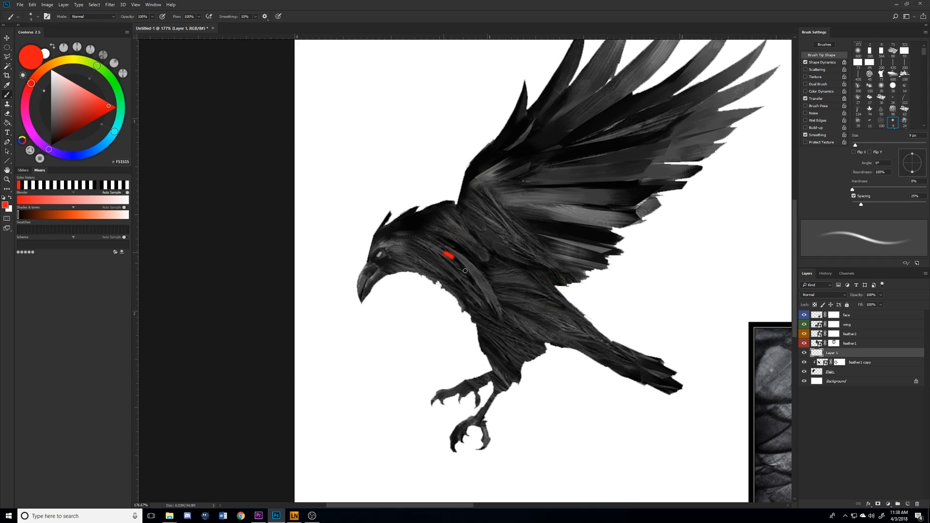
Try short red strokes along the body in the direction the feathers grow, and undo them.
{"action": "left_click_drag", "start_coordinate": [443, 252], "coordinate": [474, 285]}
{"action": "left_click_drag", "start_coordinate": [467, 260], "coordinate": [496, 290]}
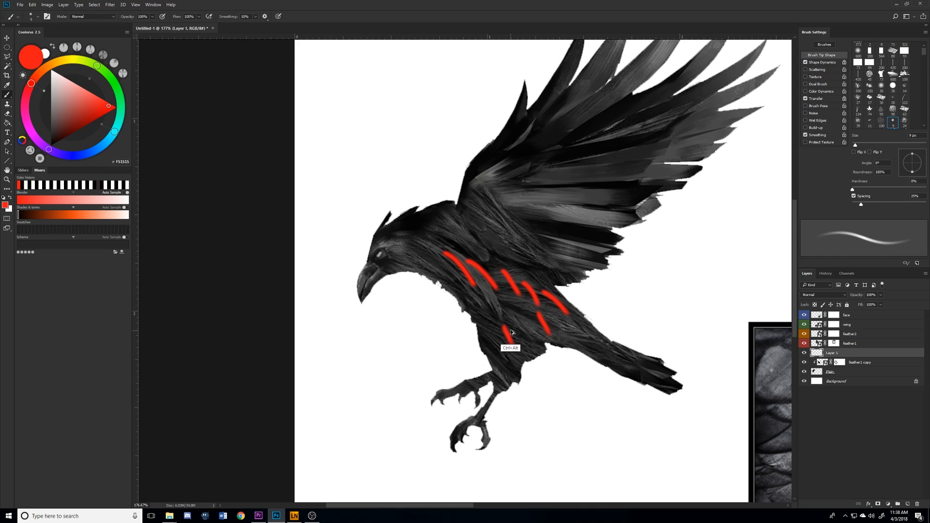
{"action": "key", "text": "ctrl+alt+z"}
{"action": "key", "text": "ctrl+alt+z"}
{"action": "key", "text": "ctrl+alt+z"}
{"action": "key", "text": "ctrl+alt+z"}
{"action": "key", "text": "ctrl+alt+z"}
{"action": "key", "text": "ctrl+alt+z"}
{"action": "key", "text": "ctrl+alt+z"}
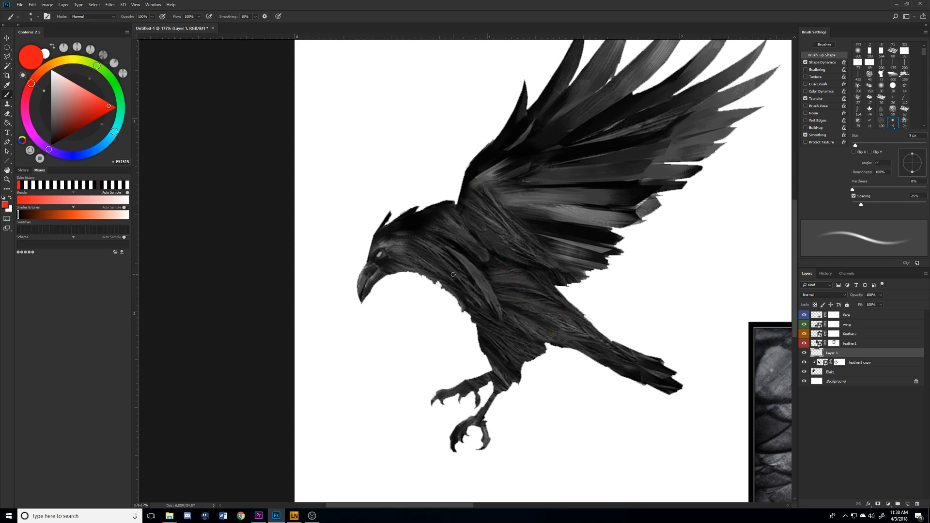
Redo the red feather-direction strokes on the body, and undo them again.
{"action": "key", "text": "ctrl+shift+z"}
{"action": "key", "text": "ctrl+shift+z"}
{"action": "key", "text": "ctrl+shift+z"}
{"action": "key", "text": "ctrl+shift+z"}
{"action": "key", "text": "ctrl+shift+z"}
{"action": "key", "text": "ctrl+alt+z"}
{"action": "key", "text": "ctrl+alt+z"}
{"action": "key", "text": "ctrl+alt+z"}
{"action": "key", "text": "ctrl+alt+z"}
{"action": "key", "text": "ctrl+alt+z"}
{"action": "key", "text": "ctrl+shift+z"}
{"action": "key", "text": "ctrl+shift+z"}
{"action": "key", "text": "ctrl+alt+z"}
{"action": "key", "text": "ctrl+alt+z"}
Try a red zigzag across the crow's chest, and undo it.
{"action": "mouse_move", "coordinate": [470, 273]}
{"action": "left_mouse_down"}
{"action": "mouse_move", "coordinate": [462, 255]}
{"action": "mouse_move", "coordinate": [531, 264]}
{"action": "mouse_move", "coordinate": [486, 287]}
{"action": "mouse_move", "coordinate": [448, 289]}
{"action": "mouse_move", "coordinate": [412, 322]}
{"action": "mouse_move", "coordinate": [504, 344]}
{"action": "left_mouse_up"}
{"action": "key", "text": "ctrl+alt+z"}
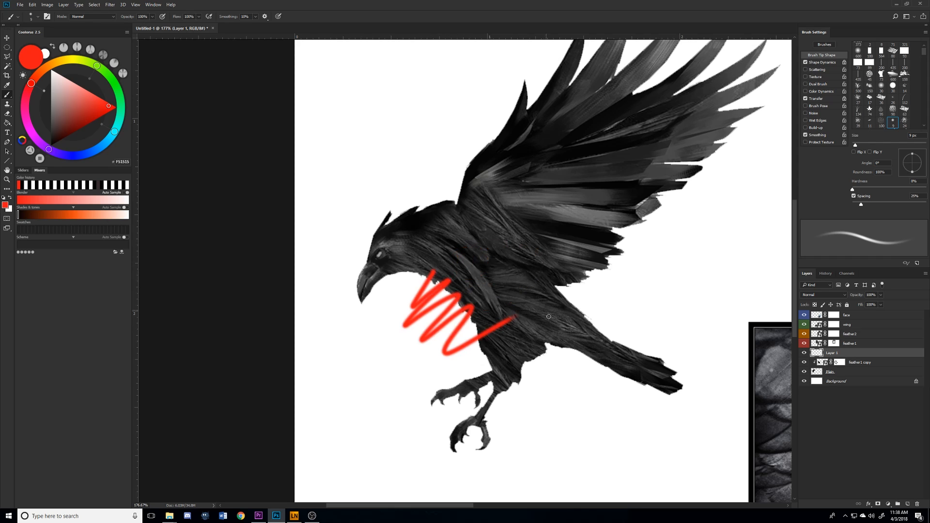
{"action": "key", "text": "ctrl+alt+z"}
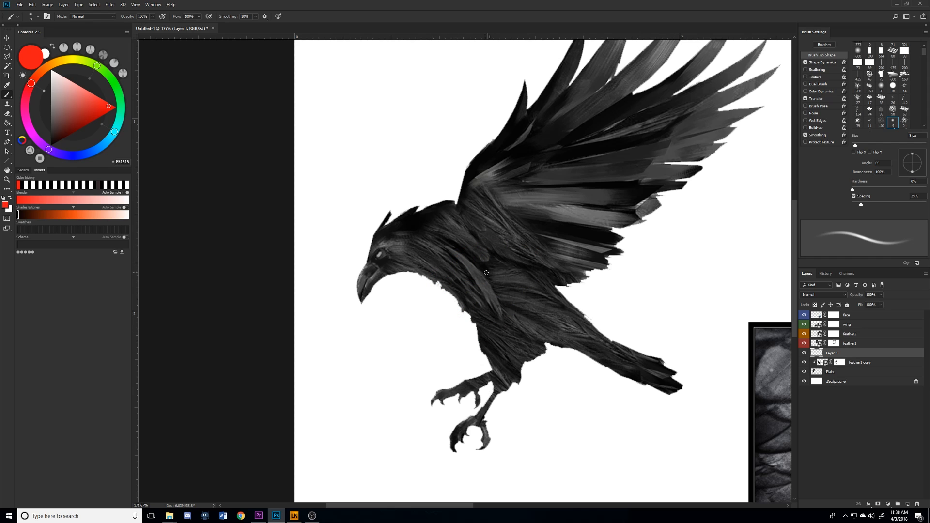
Try a red arrow pointing down the neck feathers of the crow in the face photo, and undo it.
{"action": "left_click_drag", "start_coordinate": [605, 318], "coordinate": [233, 266]}
{"action": "left_click_drag", "start_coordinate": [726, 354], "coordinate": [410, 300]}
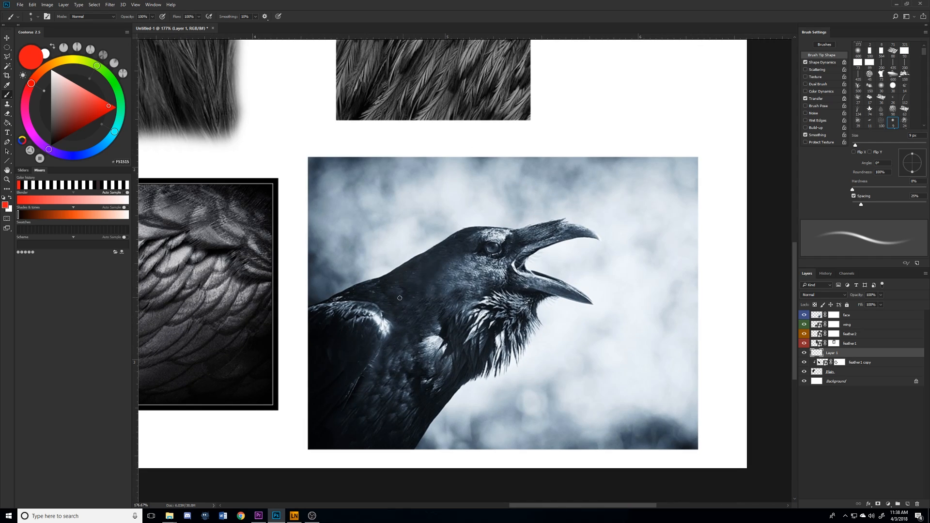
{"action": "left_click", "coordinate": [829, 316]}
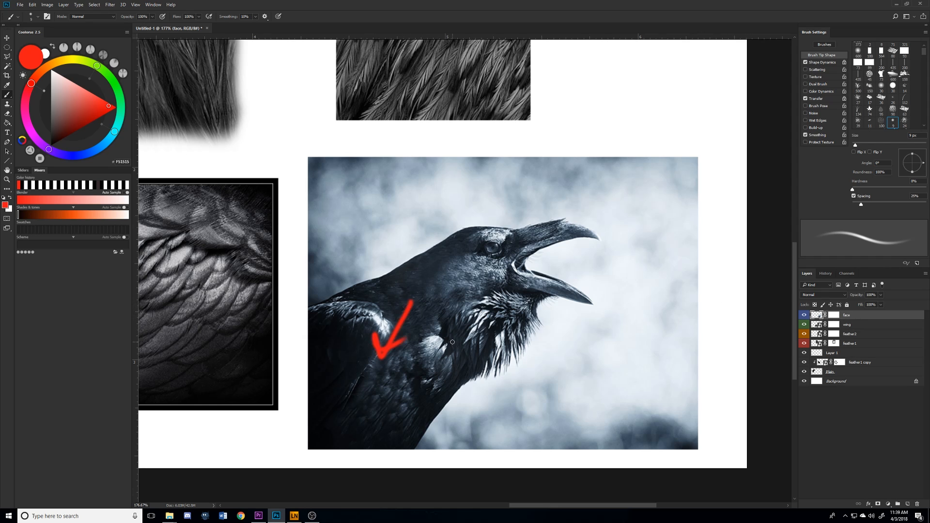
{"action": "key", "text": "ctrl+z"}
{"action": "key", "text": "ctrl+z"}
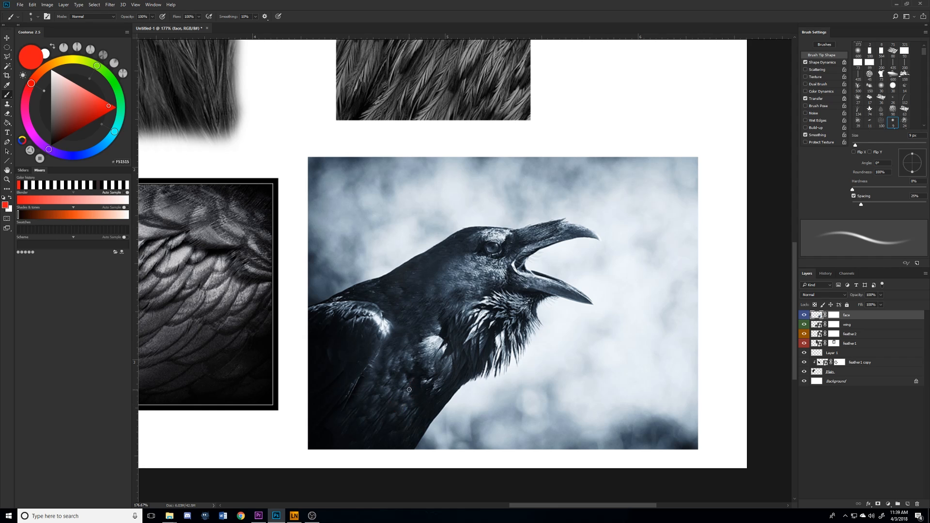
Shrink the feather1 copy texture, turn it upright and place it over the crow's neck and chest.
{"action": "left_click_drag", "start_coordinate": [426, 388], "coordinate": [576, 411]}
{"action": "mouse_move", "coordinate": [269, 352]}
{"action": "left_mouse_down"}
{"action": "mouse_move", "coordinate": [450, 359]}
{"action": "mouse_move", "coordinate": [572, 390]}
{"action": "left_mouse_up"}
{"action": "mouse_move", "coordinate": [337, 332]}
{"action": "left_mouse_down"}
{"action": "mouse_move", "coordinate": [449, 391]}
{"action": "mouse_move", "coordinate": [542, 397]}
{"action": "left_mouse_up"}
{"action": "left_click_drag", "start_coordinate": [349, 345], "coordinate": [470, 365]}
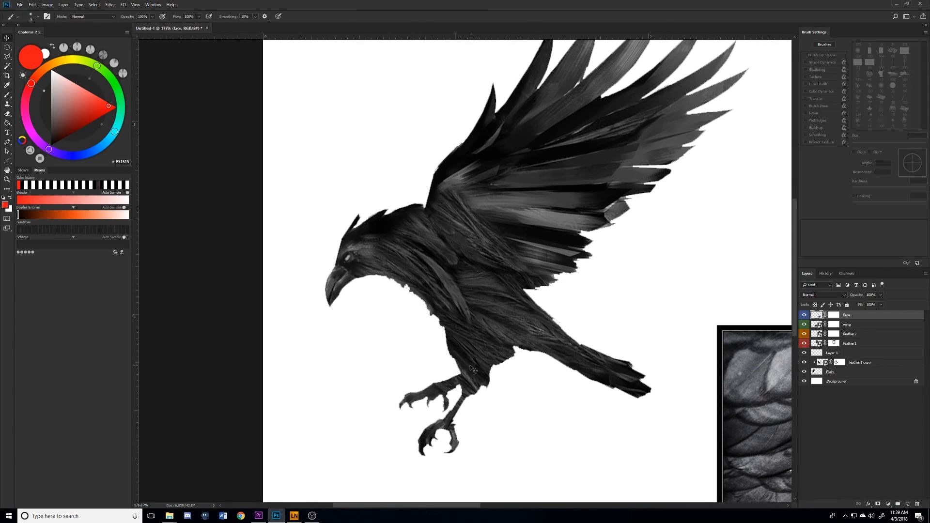
{"action": "key", "text": "v"}
{"action": "left_click_drag", "start_coordinate": [471, 312], "coordinate": [476, 334]}
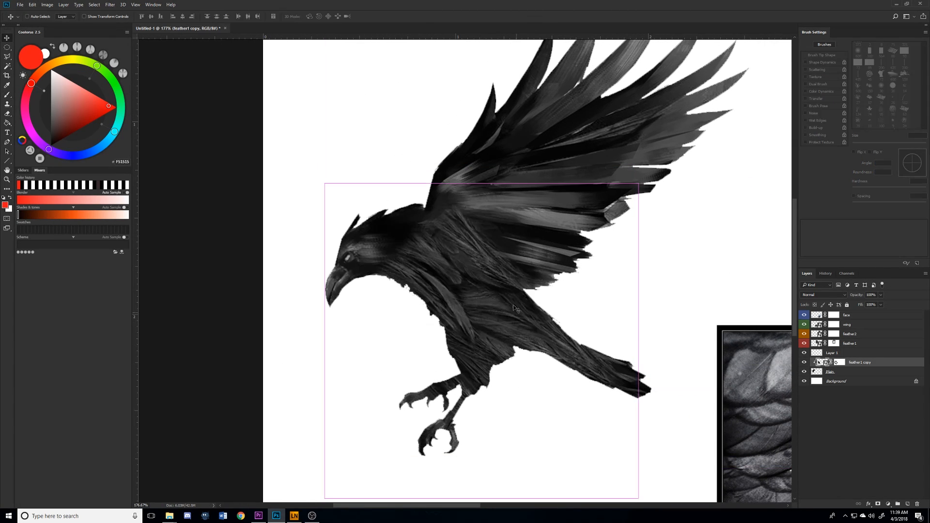
{"action": "key", "text": "ctrl+t"}
{"action": "left_click_drag", "start_coordinate": [638, 184], "coordinate": [578, 244]}
{"action": "left_click_drag", "start_coordinate": [539, 207], "coordinate": [634, 339]}
{"action": "left_click_drag", "start_coordinate": [470, 192], "coordinate": [461, 278]}
{"action": "left_click_drag", "start_coordinate": [463, 372], "coordinate": [459, 276]}
{"action": "left_click_drag", "start_coordinate": [608, 269], "coordinate": [603, 258]}
{"action": "key", "text": "Return"}
Duplicate the reduced feather1 copy twice and place the duplicates over the crow's body toward the tail.
{"action": "key", "text": "ctrl+j"}
{"action": "key", "text": "ctrl+t"}
{"action": "left_click_drag", "start_coordinate": [419, 283], "coordinate": [541, 318]}
{"action": "key", "text": "Return"}
{"action": "key", "text": "ctrl+j"}
{"action": "key", "text": "ctrl+t"}
{"action": "key", "text": "Return"}
{"action": "key", "text": "ctrl+0"}
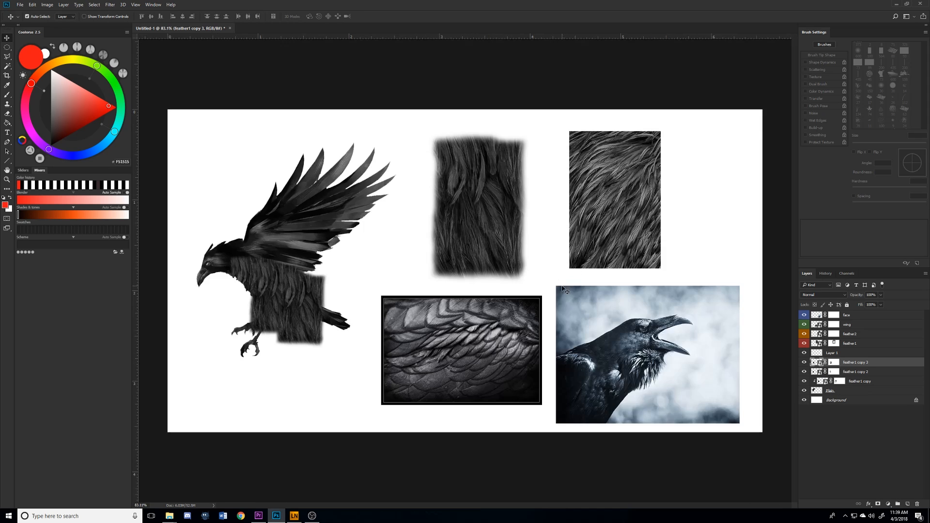
{"action": "scroll", "coordinate": [293, 287], "scroll_direction": "down", "scroll_amount": 3}
{"action": "scroll", "coordinate": [293, 287], "scroll_direction": "up", "scroll_amount": 6}
{"action": "key", "text": "ctrl+0"}
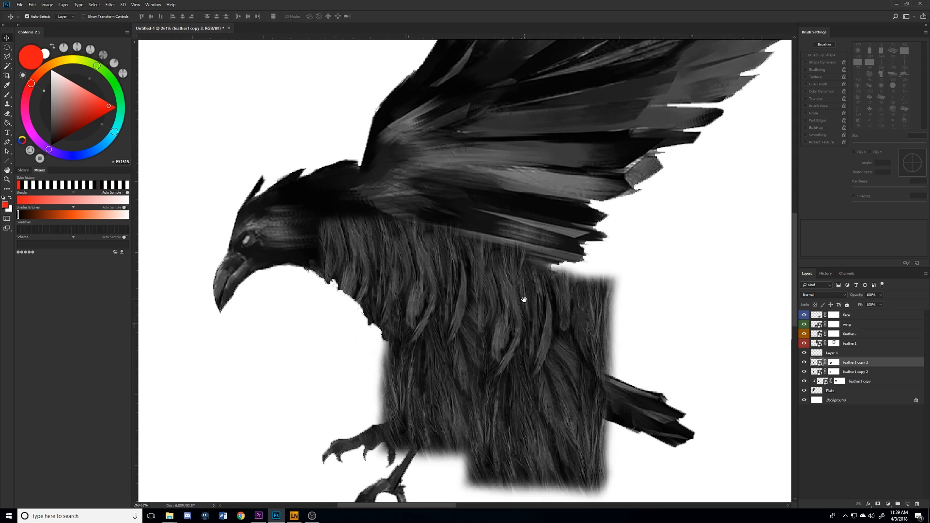
Delete the feather1 copy 3 and feather1 copy 2 layers.
{"action": "key", "text": "Delete"}
{"action": "scroll", "coordinate": [525, 304], "scroll_direction": "up", "scroll_amount": 3}
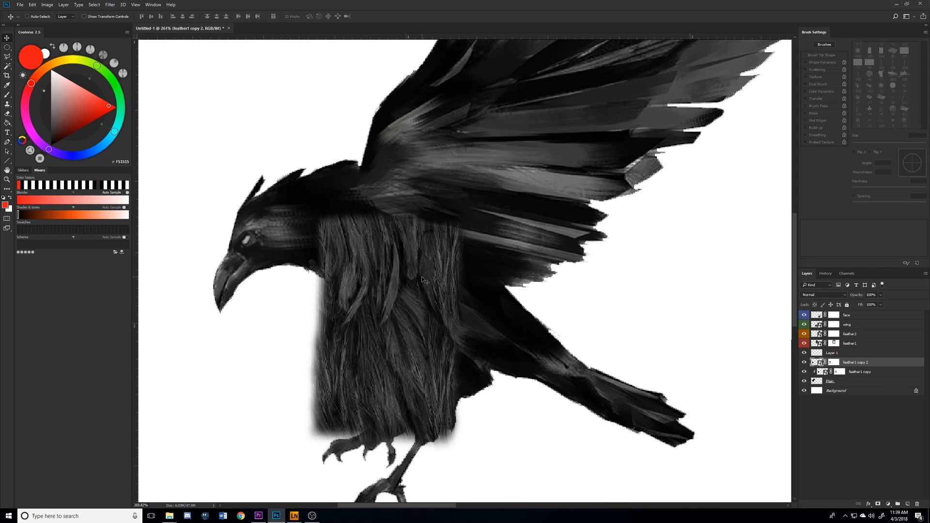
{"action": "key", "text": "Delete"}
Rotate the feather1 copy texture to about -22.7° over the crow's neck and chest, following the feather direction.
{"action": "key", "text": "ctrl+t"}
{"action": "left_click_drag", "start_coordinate": [538, 266], "coordinate": [558, 280]}
{"action": "left_click_drag", "start_coordinate": [846, 369], "coordinate": [836, 365]}
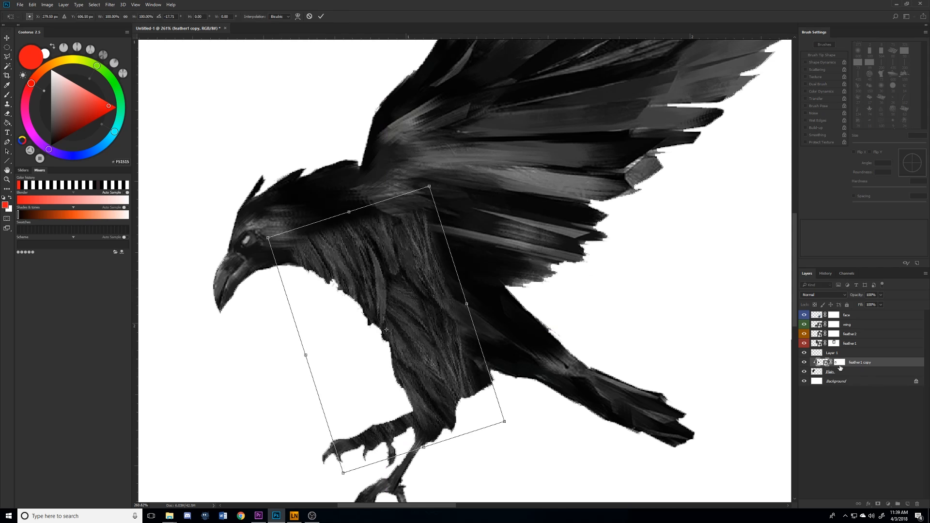
{"action": "left_click_drag", "start_coordinate": [566, 279], "coordinate": [552, 267]}
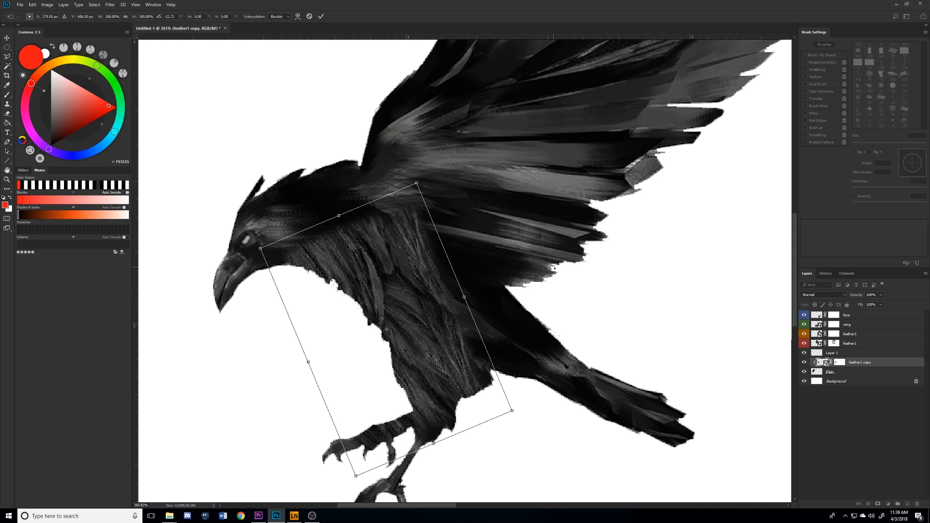
{"action": "key", "text": "Return"}
Enlarge the feather1 copy texture until it covers the whole crow, rotating and moving it across the body and wing.
{"action": "key", "text": "ctrl+t"}
{"action": "left_click_drag", "start_coordinate": [592, 280], "coordinate": [552, 208]}
{"action": "left_click_drag", "start_coordinate": [435, 256], "coordinate": [447, 239]}
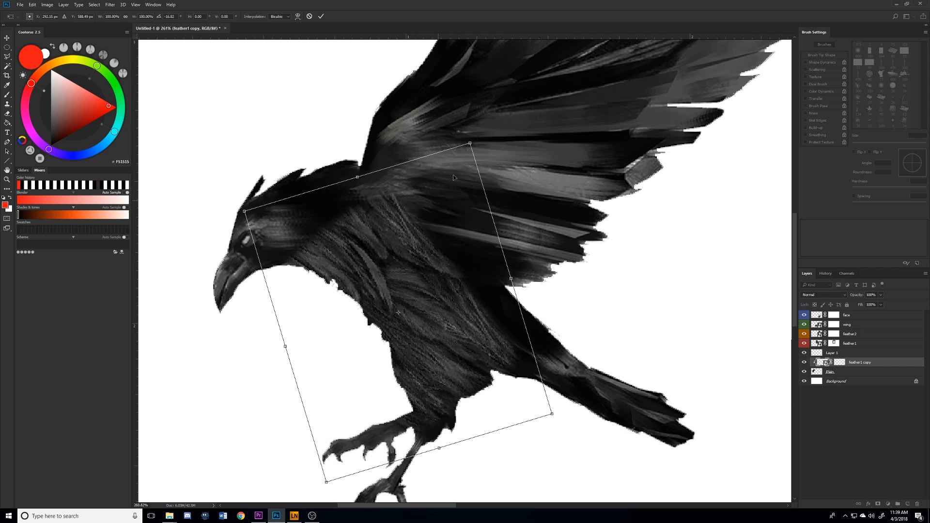
{"action": "left_click_drag", "start_coordinate": [470, 143], "coordinate": [741, 68]}
{"action": "scroll", "coordinate": [505, 392], "scroll_direction": "down", "scroll_amount": 5}
{"action": "left_click_drag", "start_coordinate": [451, 383], "coordinate": [409, 123]}
{"action": "left_click_drag", "start_coordinate": [518, 270], "coordinate": [420, 449]}
{"action": "key", "text": "Return"}
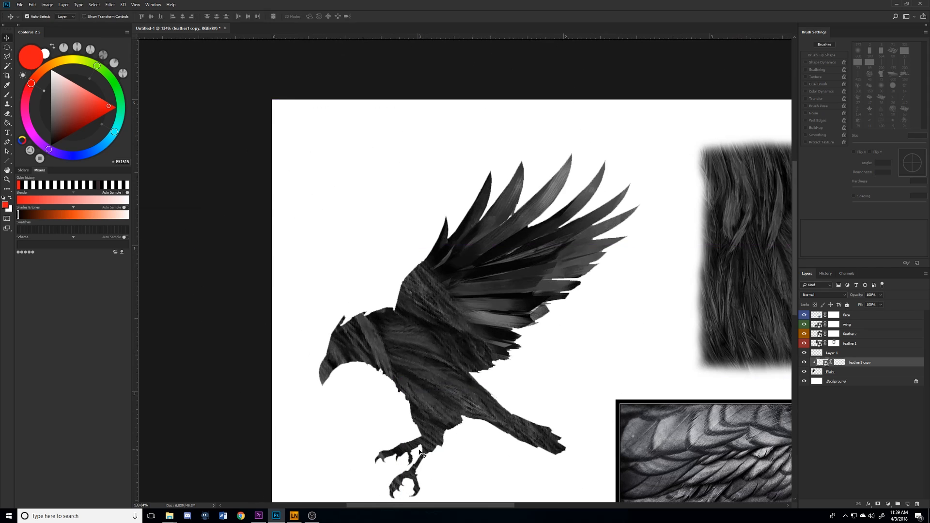
Shrink the feather1 copy texture to about 18% and place it over the crow's chest.
{"action": "left_click_drag", "start_coordinate": [396, 364], "coordinate": [470, 391]}
{"action": "key", "text": "ctrl+t"}
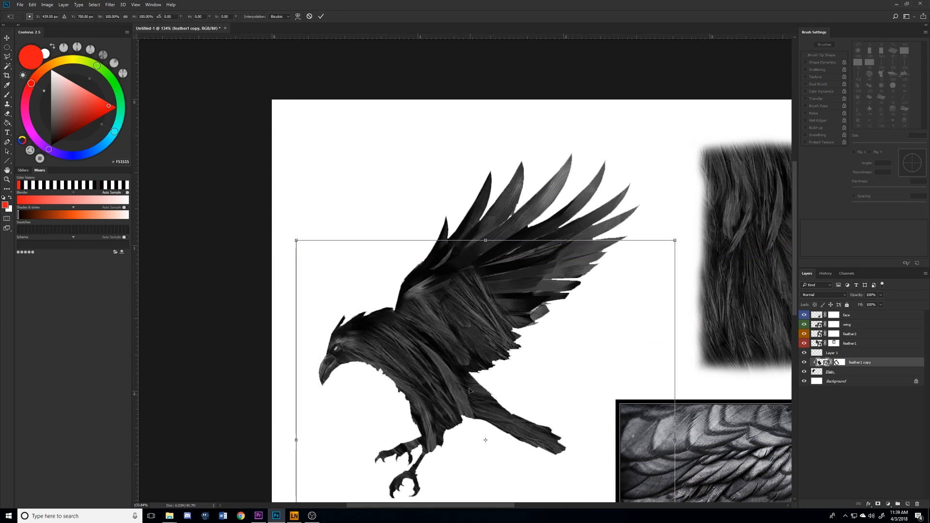
{"action": "left_click_drag", "start_coordinate": [297, 241], "coordinate": [499, 444]}
{"action": "left_click_drag", "start_coordinate": [552, 455], "coordinate": [436, 388]}
{"action": "left_click_drag", "start_coordinate": [469, 430], "coordinate": [396, 361]}
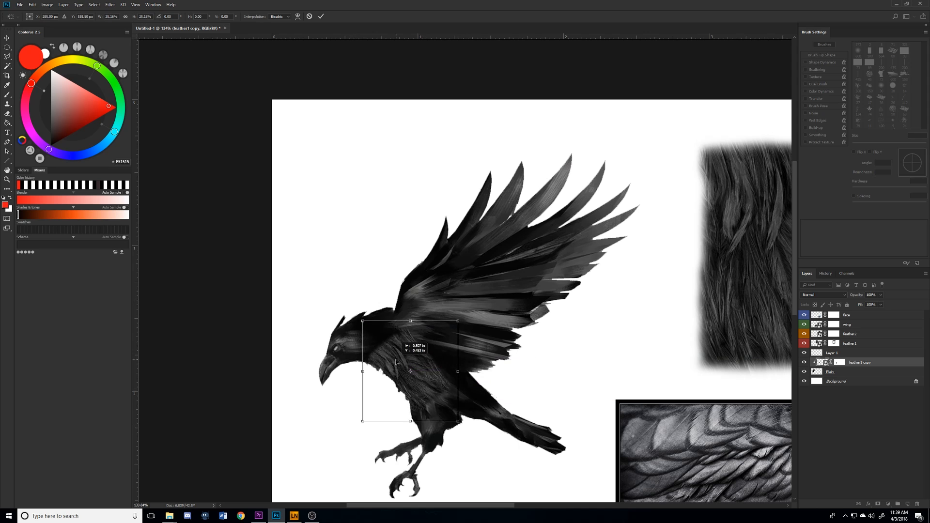
{"action": "left_click_drag", "start_coordinate": [363, 321], "coordinate": [389, 349]}
Rotate and fit the reduced feather1 copy texture so its feathers follow the crow's upper chest.
{"action": "scroll", "coordinate": [451, 388], "scroll_direction": "up", "scroll_amount": 3}
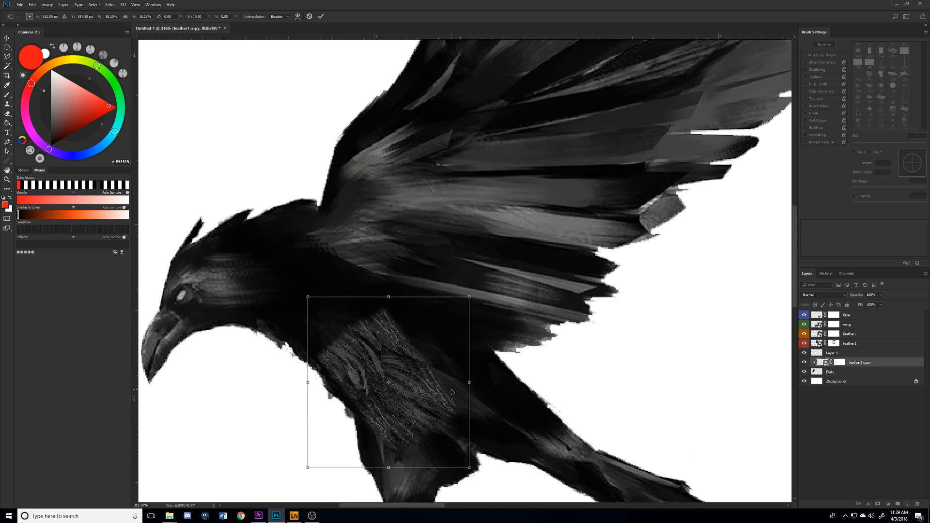
{"action": "left_click_drag", "start_coordinate": [549, 346], "coordinate": [562, 348]}
{"action": "left_click_drag", "start_coordinate": [482, 298], "coordinate": [429, 310]}
{"action": "left_click_drag", "start_coordinate": [311, 308], "coordinate": [302, 285]}
{"action": "left_click_drag", "start_coordinate": [433, 312], "coordinate": [477, 310]}
{"action": "key", "text": "Return"}
{"action": "scroll", "coordinate": [391, 327], "scroll_direction": "down", "scroll_amount": 5}
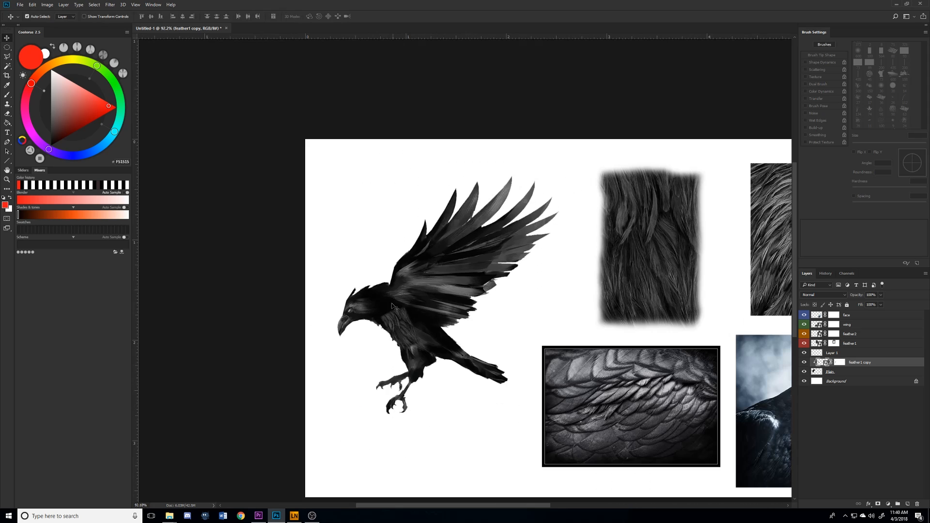
Duplicate the small chest texture as feather1 copy 2, clip it to the crow and place it lower on the belly.
{"action": "scroll", "coordinate": [417, 326], "scroll_direction": "up", "scroll_amount": 5}
{"action": "mouse_move", "coordinate": [435, 326]}
{"action": "left_mouse_down"}
{"action": "mouse_move", "coordinate": [442, 316]}
{"action": "mouse_move", "coordinate": [442, 340]}
{"action": "left_mouse_up"}
{"action": "scroll", "coordinate": [467, 345], "scroll_direction": "down", "scroll_amount": 3}
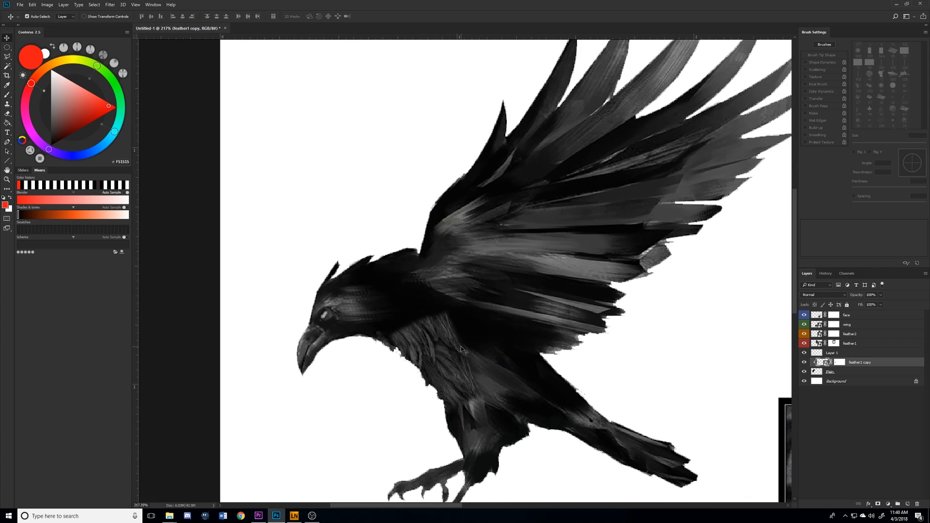
{"action": "left_click_drag", "start_coordinate": [463, 349], "coordinate": [481, 361]}
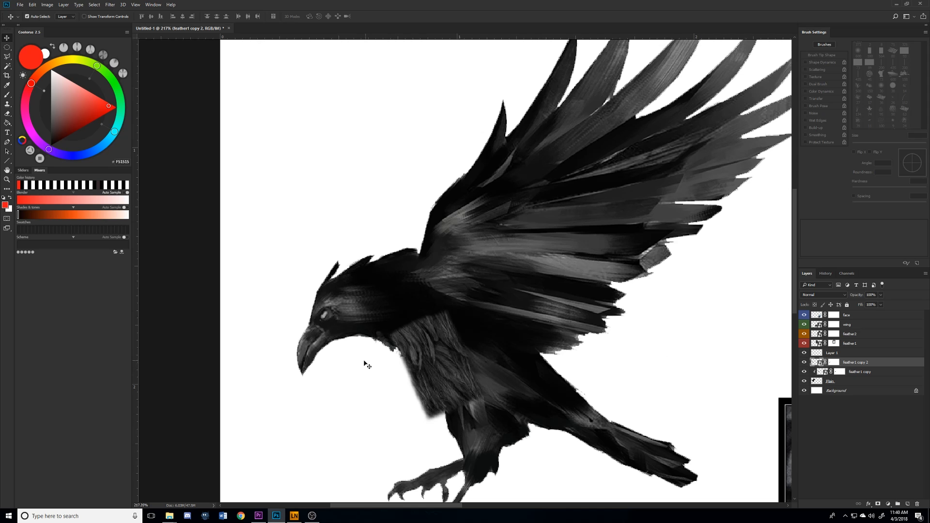
{"action": "left_click", "coordinate": [835, 365], "text": "alt"}
{"action": "key", "text": "ctrl+t"}
{"action": "left_click_drag", "start_coordinate": [430, 362], "coordinate": [464, 401]}
{"action": "key", "text": "Return"}
Duplicate the belly texture as feather1 copy 3, clip it to the crow and place it over the thigh.
{"action": "key", "text": "ctrl+alt+t"}
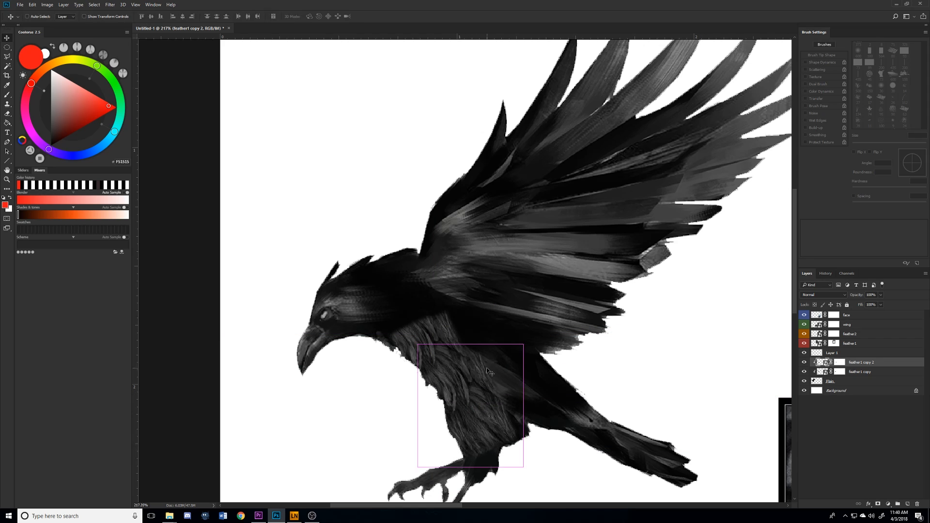
{"action": "key", "text": "Return"}
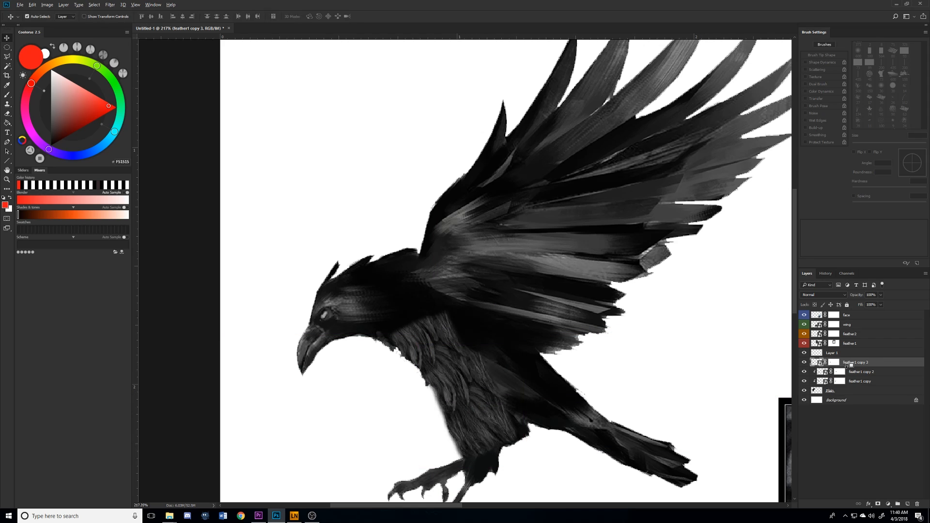
{"action": "left_click", "coordinate": [847, 365], "text": "alt"}
{"action": "key", "text": "ctrl+t"}
{"action": "left_click_drag", "start_coordinate": [480, 373], "coordinate": [498, 425]}
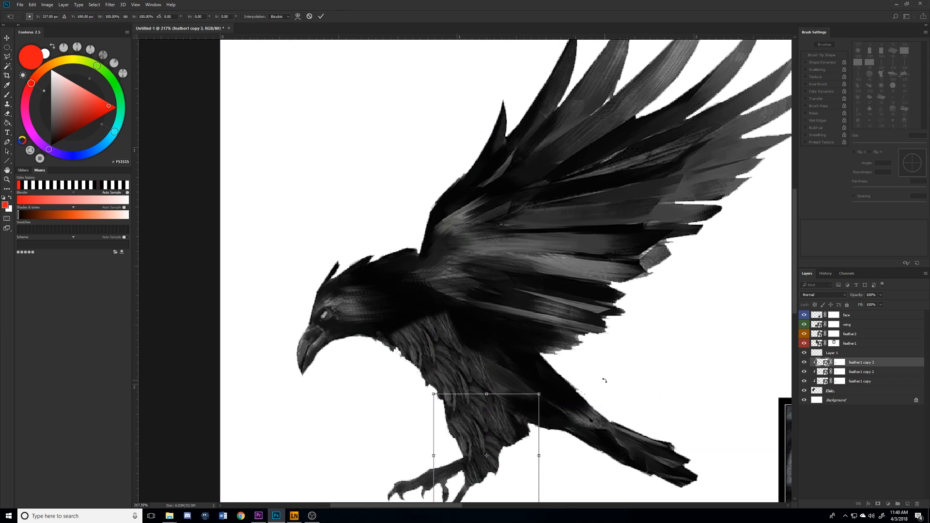
{"action": "key", "text": "Return"}
Flip the feather1 copy 3 texture horizontally, rotate it about 55° counter-clockwise and reposition it over the thigh.
{"action": "key", "text": "ctrl+0"}
{"action": "scroll", "coordinate": [280, 288], "scroll_direction": "up", "scroll_amount": 6}
{"action": "left_click_drag", "start_coordinate": [278, 283], "coordinate": [537, 224]}
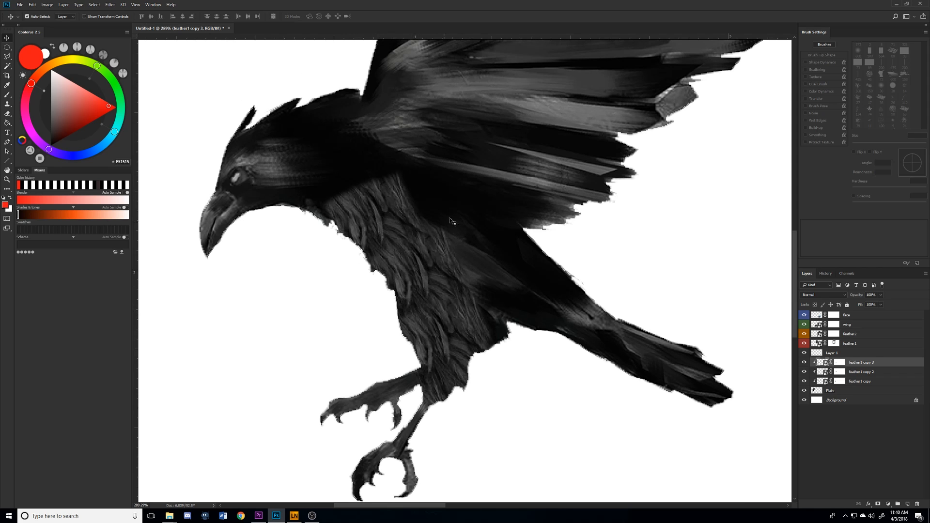
{"action": "mouse_move", "coordinate": [444, 344]}
{"action": "left_mouse_down"}
{"action": "mouse_move", "coordinate": [478, 328]}
{"action": "mouse_move", "coordinate": [467, 321]}
{"action": "mouse_move", "coordinate": [442, 350]}
{"action": "left_mouse_up"}
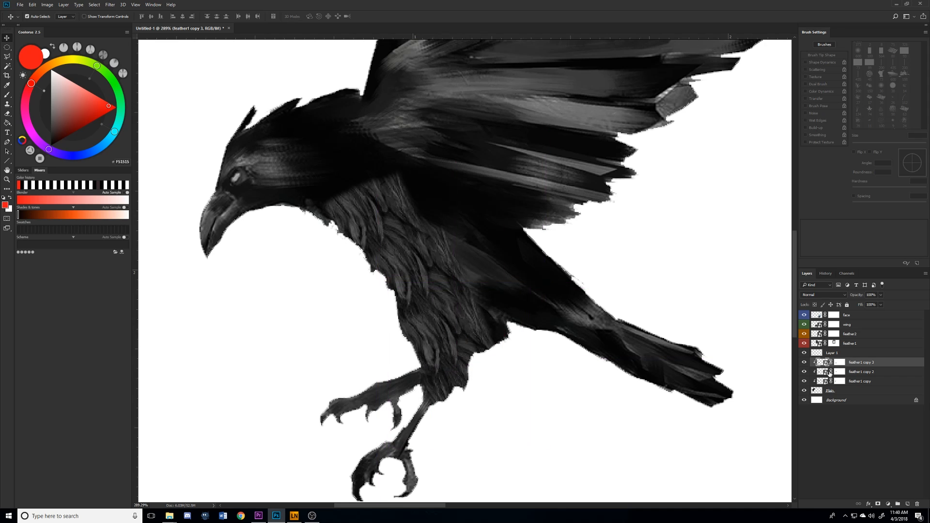
{"action": "left_click_drag", "start_coordinate": [448, 312], "coordinate": [472, 325]}
{"action": "key", "text": "ctrl+t"}
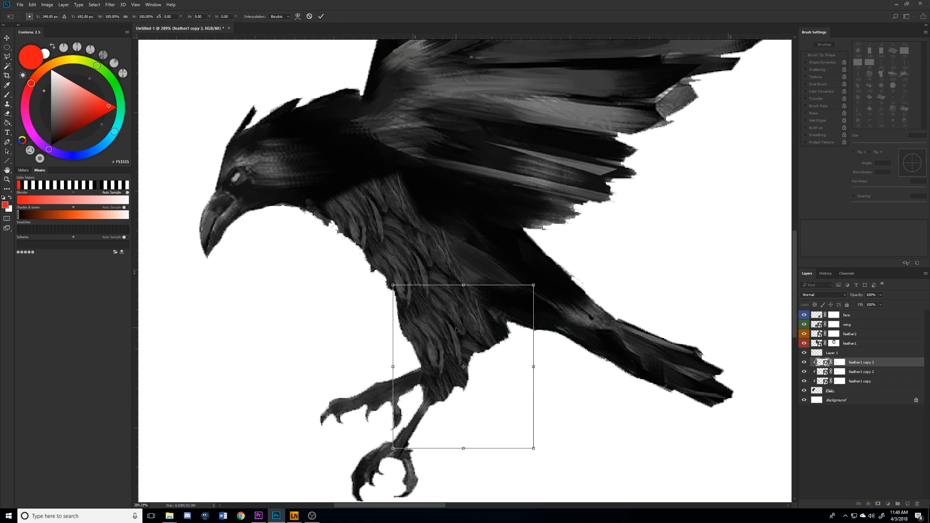
{"action": "right_click", "coordinate": [484, 338]}
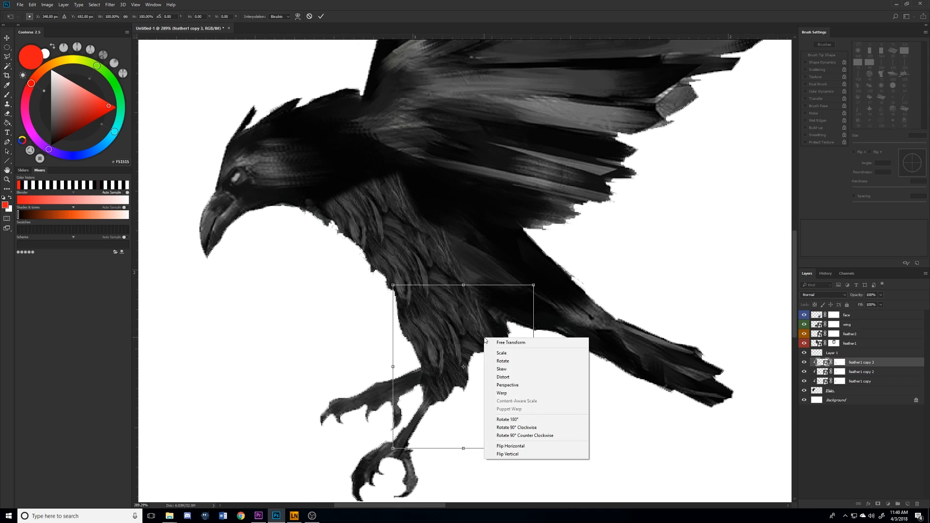
{"action": "left_click", "coordinate": [510, 446]}
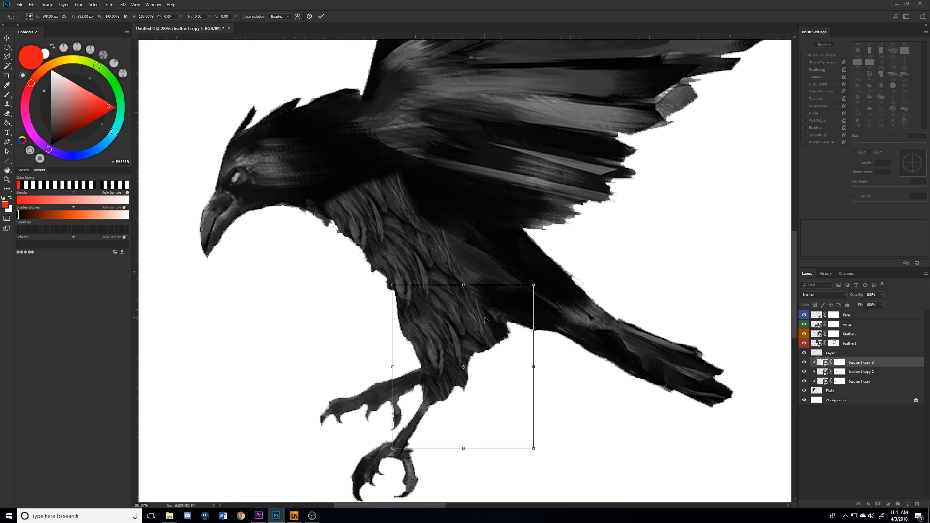
{"action": "left_click_drag", "start_coordinate": [562, 308], "coordinate": [487, 206]}
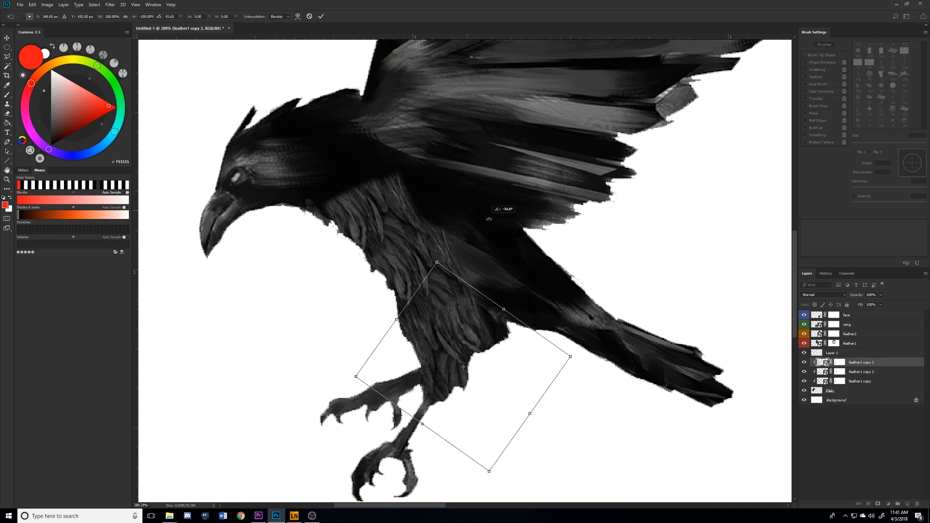
{"action": "left_click_drag", "start_coordinate": [449, 337], "coordinate": [451, 338]}
{"action": "key", "text": "Return"}
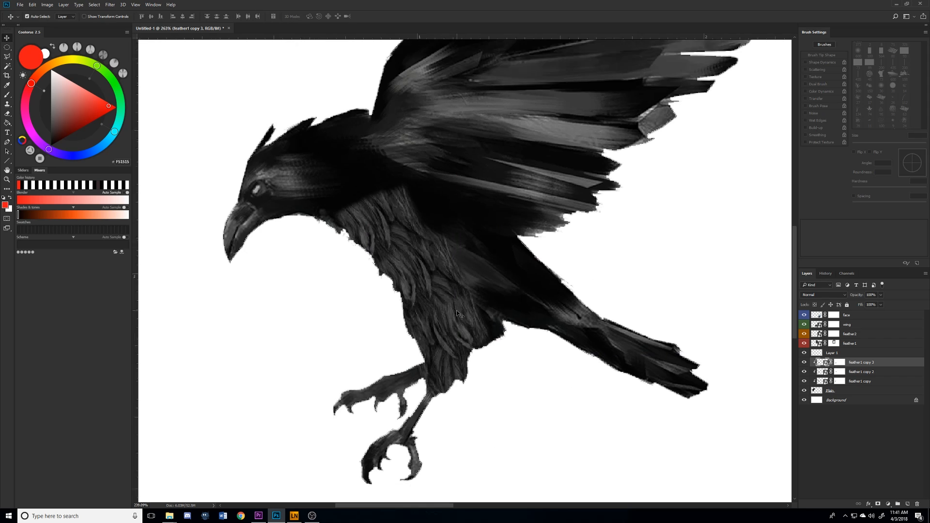
{"action": "left_click_drag", "start_coordinate": [420, 300], "coordinate": [455, 334]}
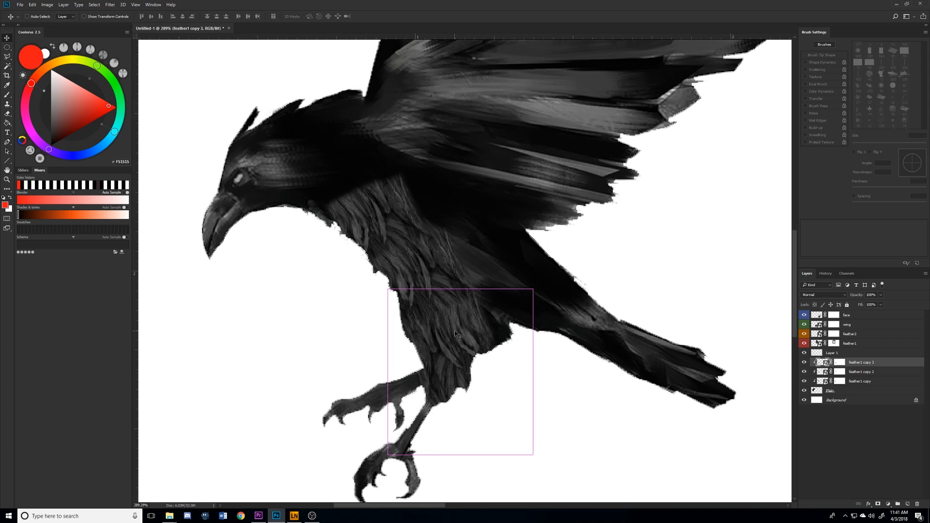
{"action": "key", "text": "ctrl+t"}
{"action": "key", "text": "Return"}
Take up the Brush on the feather1 copy 3 layer mask, enlarging its tip and reducing it to a very small size.
{"action": "key", "text": "b"}
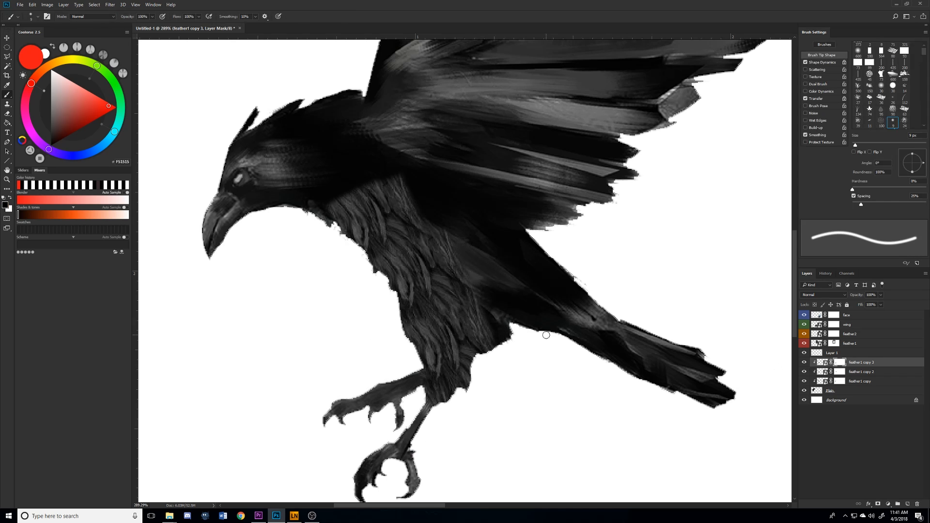
{"action": "key", "text": "bracketright"}
{"action": "key", "text": "bracketright"}
{"action": "key", "text": "bracketright"}
{"action": "key", "text": "bracketright"}
{"action": "key", "text": "bracketright"}
{"action": "key", "text": "bracketright"}
{"action": "key", "text": "bracketright"}
{"action": "key", "text": "bracketright"}
{"action": "key", "text": "bracketright"}
{"action": "key", "text": "bracketright"}
{"action": "key", "text": "bracketright"}
{"action": "key", "text": "bracketright"}
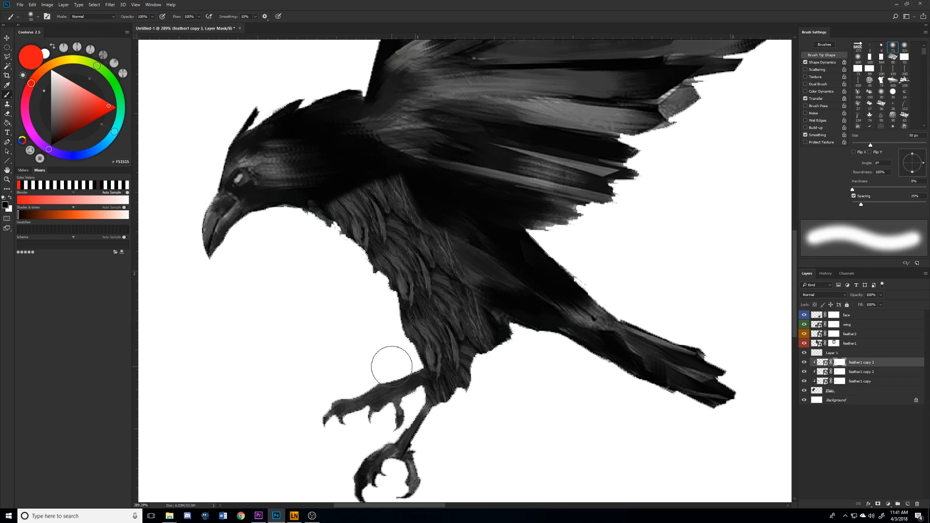
{"action": "key", "text": "bracketleft"}
{"action": "key", "text": "bracketleft"}
{"action": "key", "text": "bracketleft"}
{"action": "key", "text": "bracketleft"}
{"action": "key", "text": "bracketleft"}
{"action": "key", "text": "bracketleft"}
{"action": "key", "text": "bracketleft"}
{"action": "key", "text": "bracketleft"}
{"action": "key", "text": "bracketleft"}
{"action": "key", "text": "bracketleft"}
{"action": "key", "text": "bracketleft"}
{"action": "key", "text": "bracketleft"}
{"action": "key", "text": "bracketleft"}
{"action": "key", "text": "bracketleft"}
{"action": "key", "text": "bracketleft"}
{"action": "key", "text": "bracketleft"}
{"action": "key", "text": "bracketleft"}
{"action": "key", "text": "bracketleft"}
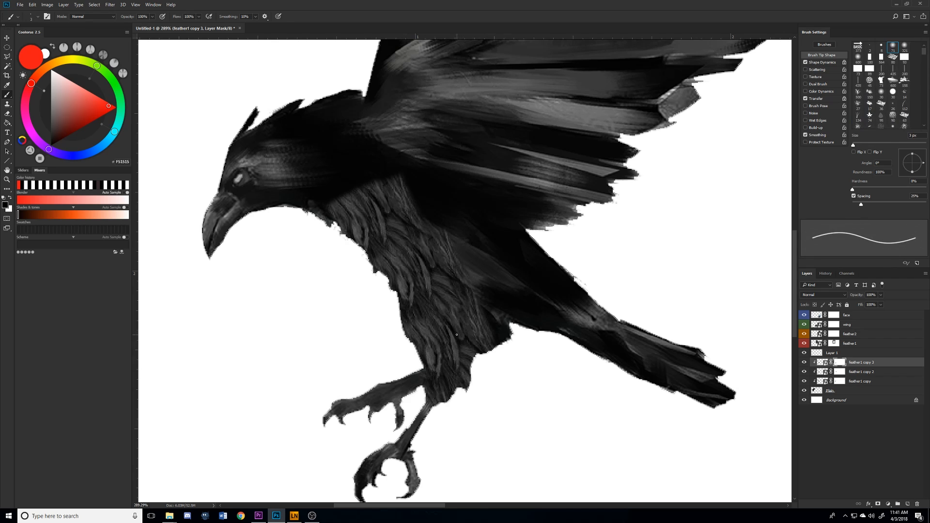
Try a textured round brush and a 40 px square brush for the feather1 copy 3 mask.
{"action": "left_click", "coordinate": [32, 18]}
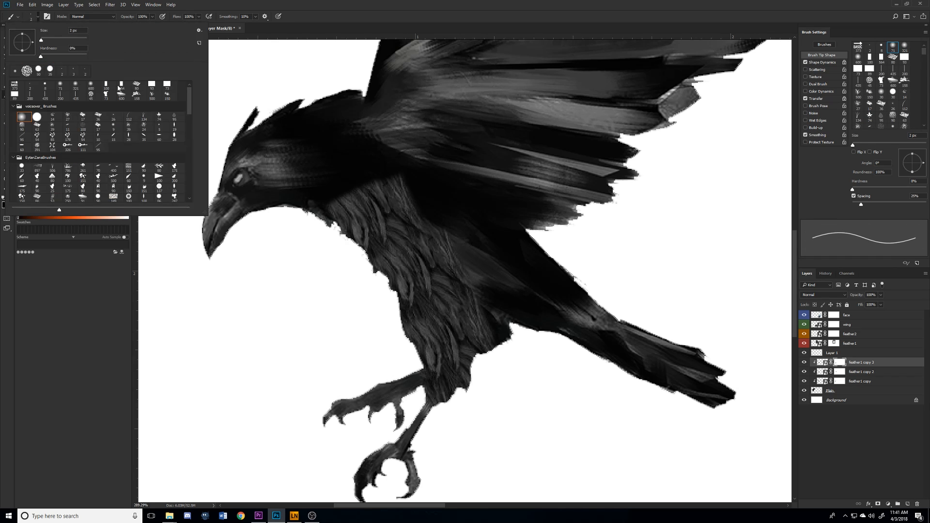
{"action": "left_click", "coordinate": [92, 95]}
{"action": "left_click", "coordinate": [445, 334]}
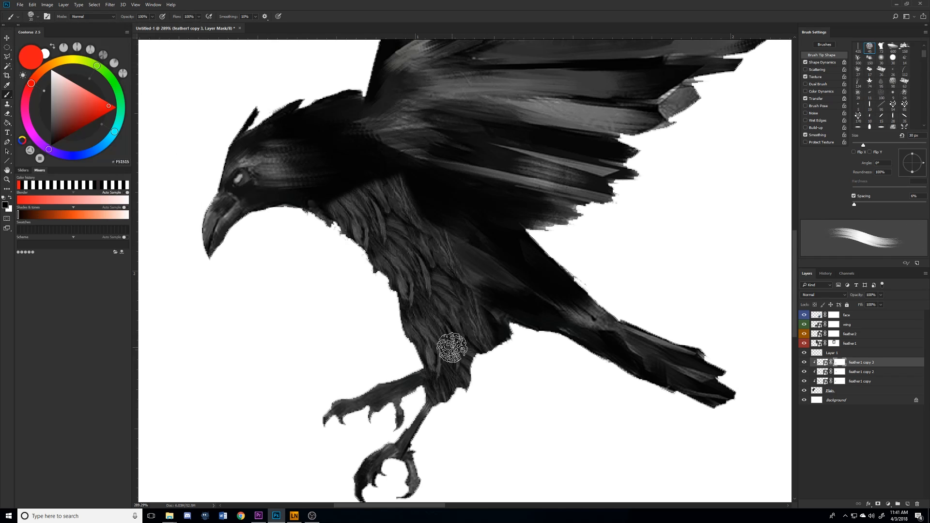
{"action": "left_click", "coordinate": [31, 18]}
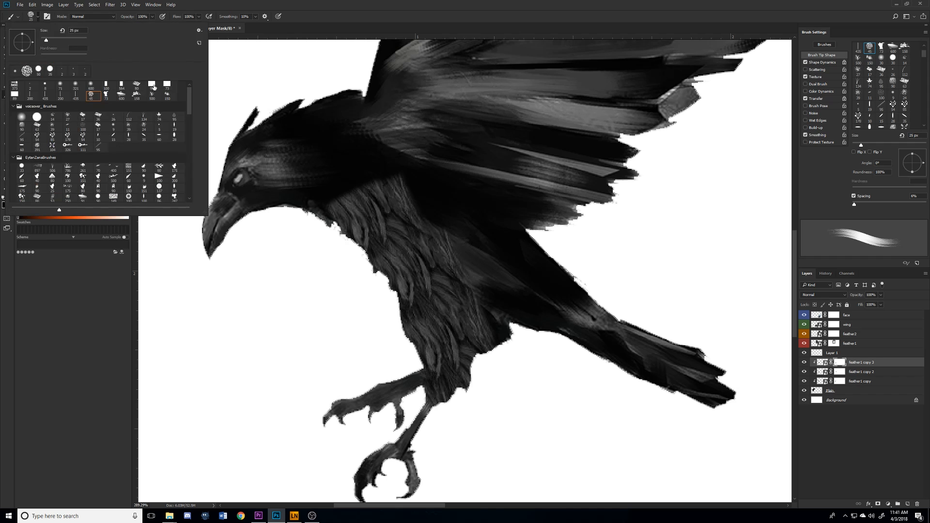
{"action": "left_click", "coordinate": [155, 87]}
{"action": "left_click", "coordinate": [450, 337]}
{"action": "key", "text": "bracketleft"}
{"action": "key", "text": "bracketleft"}
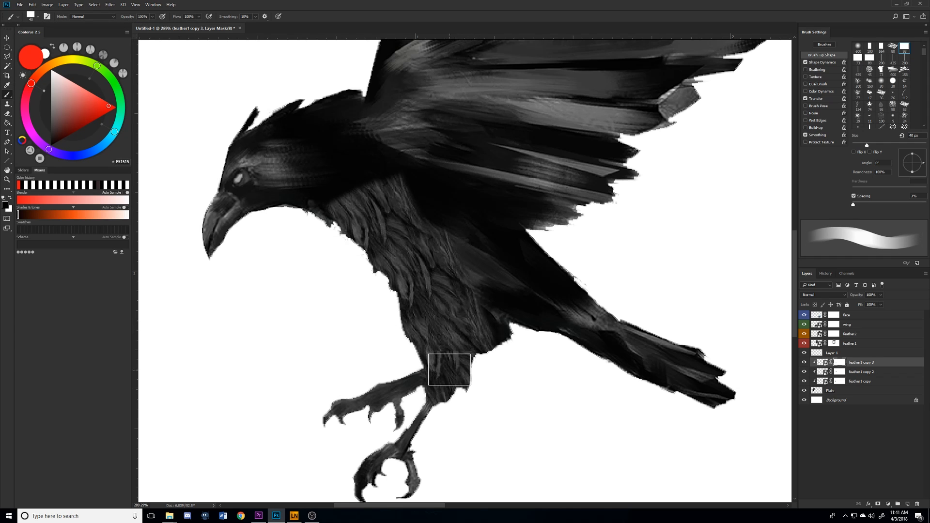
Choose a soft round brush of 45 px for the feather1 copy 3 layer mask.
{"action": "scroll", "coordinate": [463, 323], "scroll_direction": "up", "scroll_amount": 3}
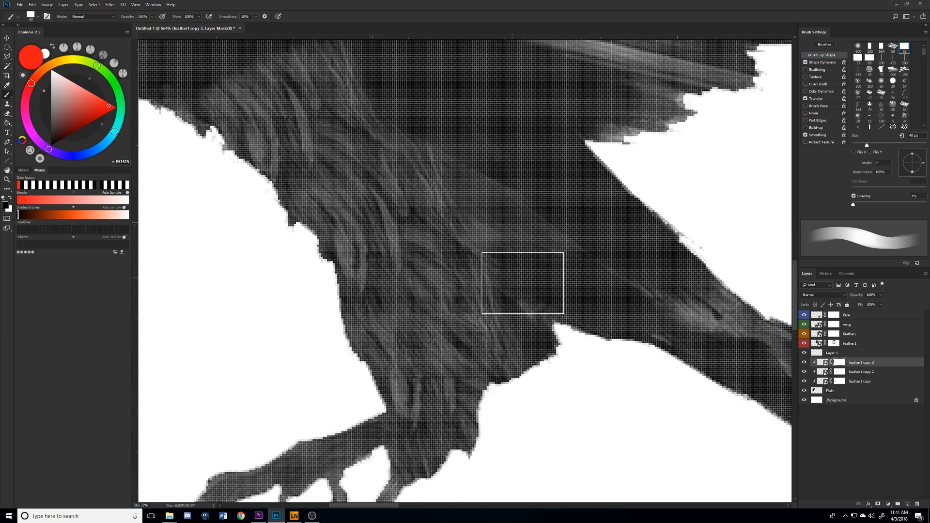
{"action": "scroll", "coordinate": [545, 353], "scroll_direction": "down", "scroll_amount": 3}
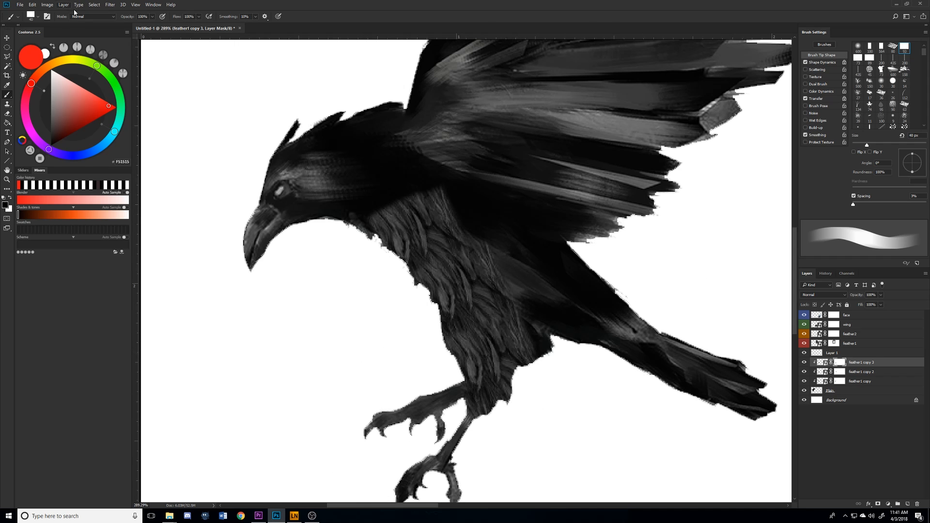
{"action": "left_click", "coordinate": [36, 17]}
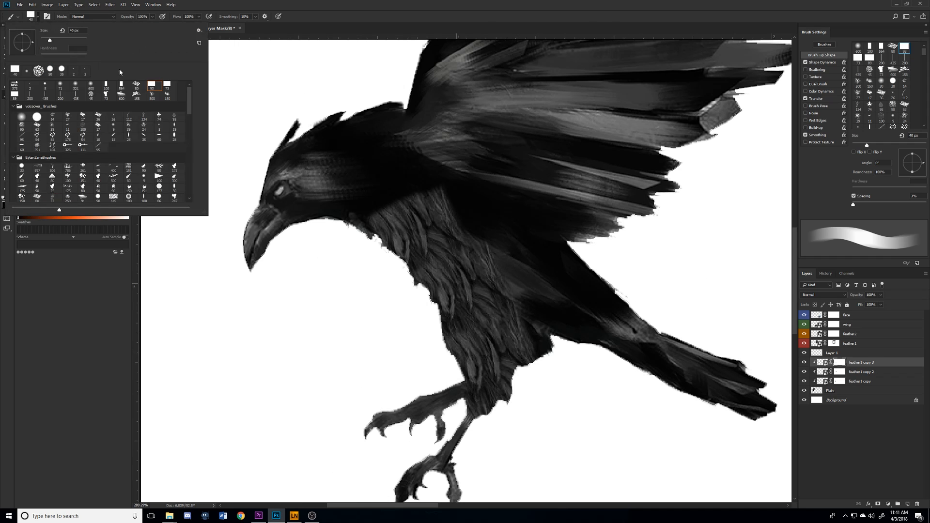
{"action": "left_click", "coordinate": [90, 95]}
{"action": "left_click", "coordinate": [22, 117]}
{"action": "left_click", "coordinate": [592, 381]}
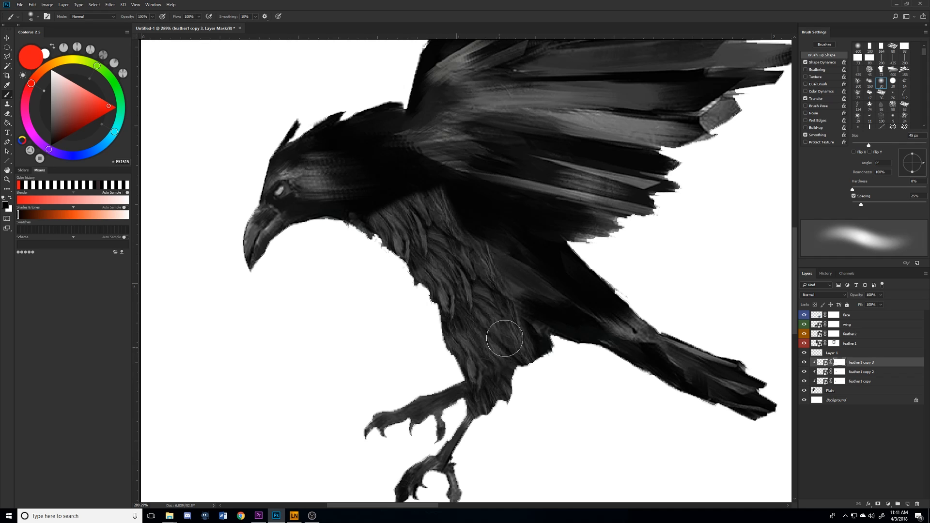
Move the feather1 copy 3 texture off the thigh, up and back toward the base of the tail, and return to the Brush.
{"action": "scroll", "coordinate": [557, 339], "scroll_direction": "down", "scroll_amount": 5}
{"action": "scroll", "coordinate": [549, 330], "scroll_direction": "up", "scroll_amount": 5}
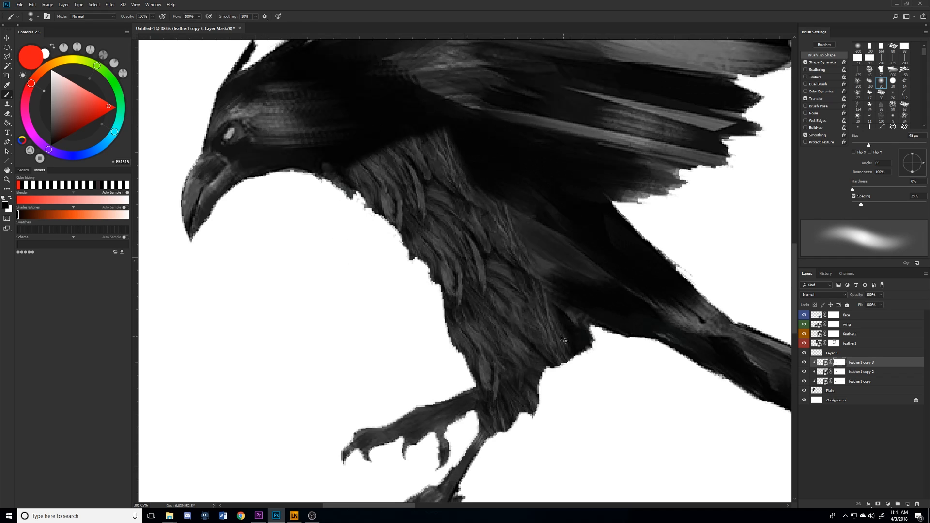
{"action": "key", "text": "ctrl+t"}
{"action": "left_click_drag", "start_coordinate": [537, 320], "coordinate": [583, 249]}
{"action": "key", "text": "Return"}
{"action": "key", "text": "b"}
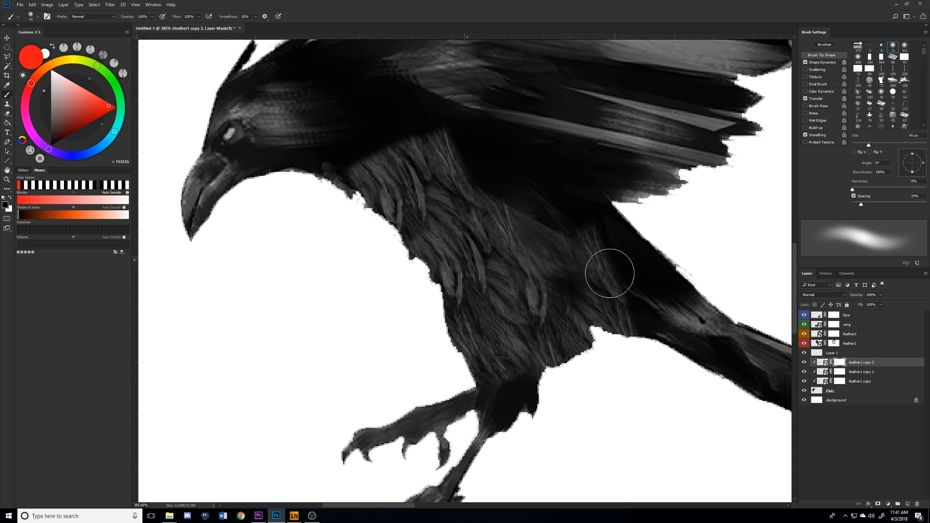
{"action": "scroll", "coordinate": [544, 291], "scroll_direction": "down", "scroll_amount": 3}
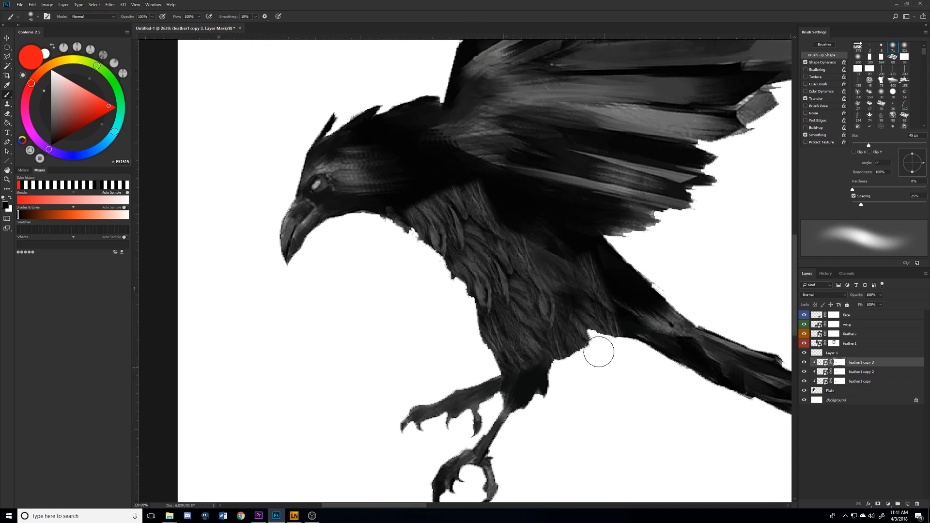
Move the feather1 copy 3 texture up and toward the wing, onto the crow's flank.
{"action": "scroll", "coordinate": [599, 352], "scroll_direction": "up", "scroll_amount": 3}
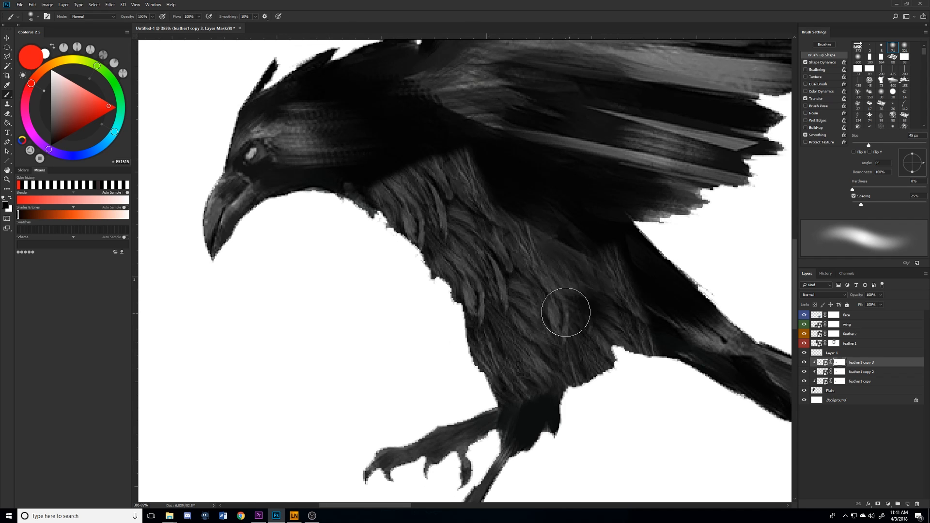
{"action": "key", "text": "v"}
{"action": "mouse_move", "coordinate": [564, 310]}
{"action": "left_mouse_down"}
{"action": "mouse_move", "coordinate": [560, 334]}
{"action": "mouse_move", "coordinate": [564, 280]}
{"action": "mouse_move", "coordinate": [591, 281]}
{"action": "left_mouse_up"}
{"action": "key", "text": "b"}
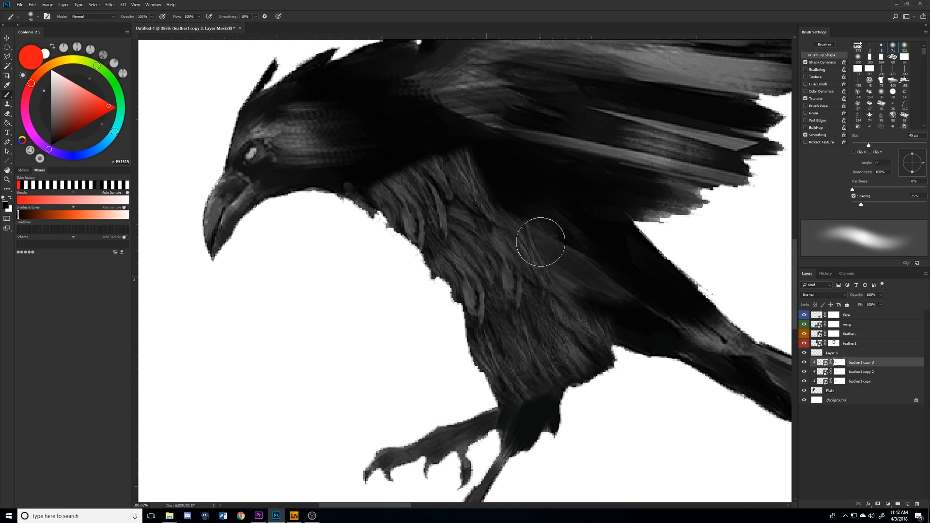
Flip the feather1 copy 3 texture vertically and move it up to the top of the flank, beneath the wing.
{"action": "key", "text": "v"}
{"action": "mouse_move", "coordinate": [513, 249]}
{"action": "left_mouse_down"}
{"action": "mouse_move", "coordinate": [544, 234]}
{"action": "mouse_move", "coordinate": [537, 343]}
{"action": "mouse_move", "coordinate": [558, 277]}
{"action": "mouse_move", "coordinate": [479, 206]}
{"action": "mouse_move", "coordinate": [517, 206]}
{"action": "mouse_move", "coordinate": [505, 208]}
{"action": "left_mouse_up"}
{"action": "key", "text": "ctrl+t"}
{"action": "right_click", "coordinate": [522, 316]}
{"action": "left_click", "coordinate": [560, 432]}
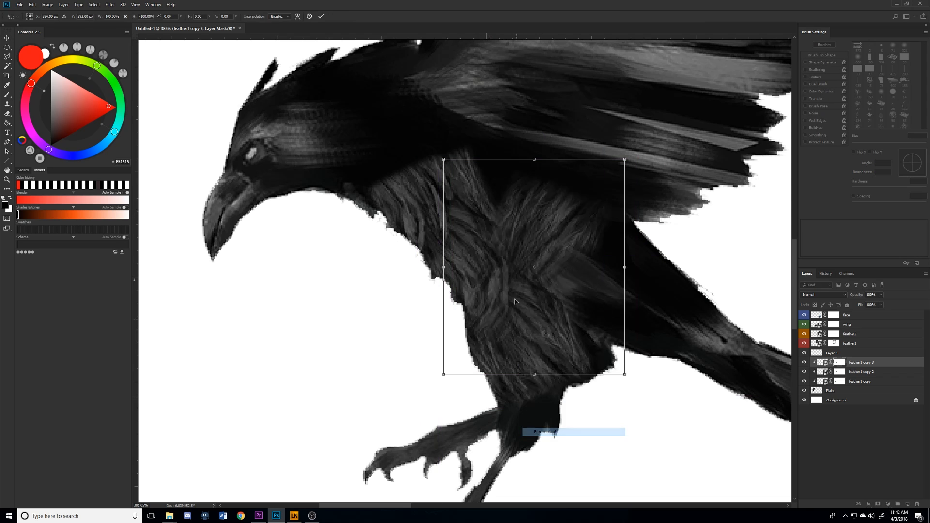
{"action": "left_click_drag", "start_coordinate": [550, 296], "coordinate": [564, 201]}
{"action": "left_click_drag", "start_coordinate": [511, 288], "coordinate": [534, 203]}
{"action": "key", "text": "Return"}
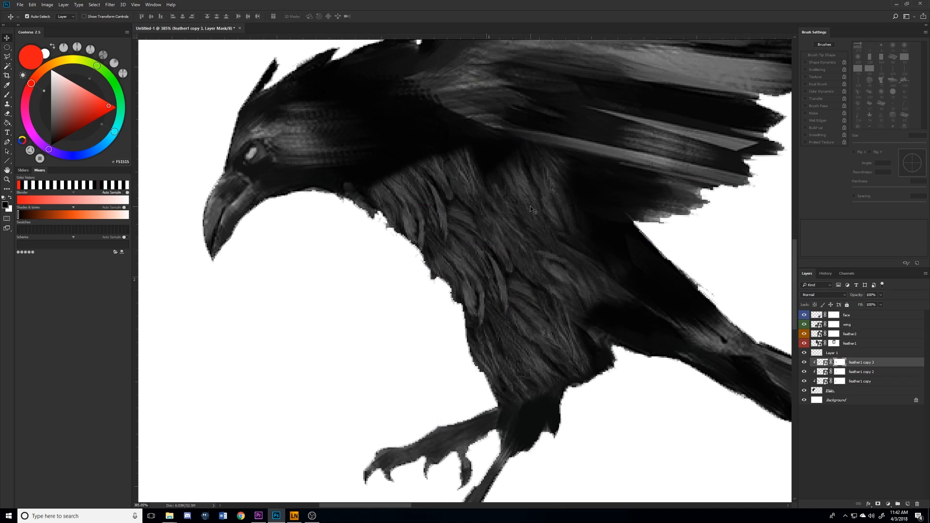
Nudge the feather1 copy 3 texture slightly beneath the wing and judge it against the whole crow.
{"action": "scroll", "coordinate": [530, 210], "scroll_direction": "down", "scroll_amount": 4}
{"action": "scroll", "coordinate": [531, 232], "scroll_direction": "up", "scroll_amount": 2}
{"action": "scroll", "coordinate": [531, 253], "scroll_direction": "down", "scroll_amount": 1}
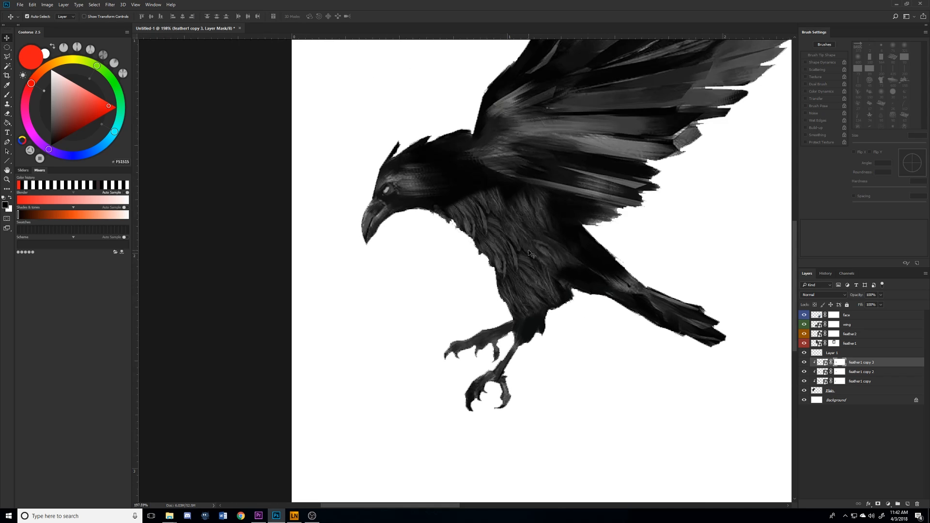
{"action": "key", "text": "b"}
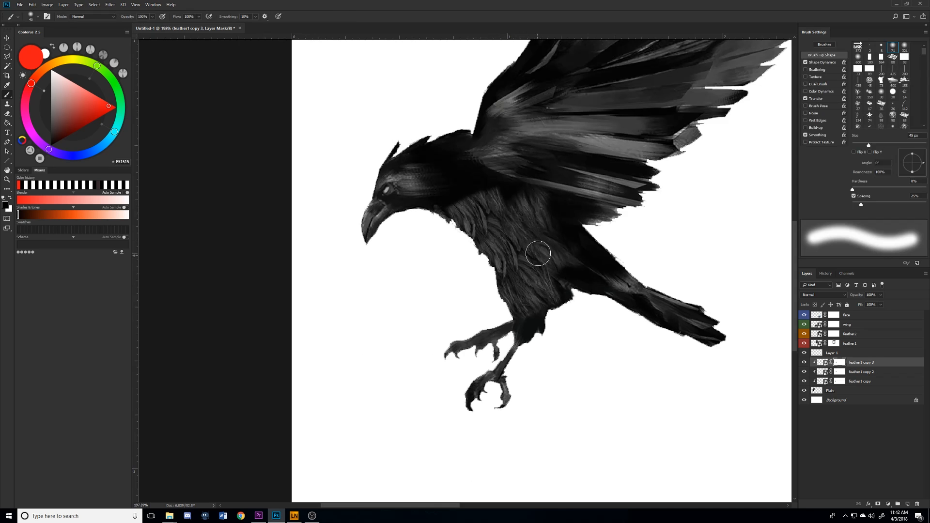
{"action": "key", "text": "v"}
{"action": "left_click_drag", "start_coordinate": [537, 256], "coordinate": [534, 259]}
{"action": "left_click_drag", "start_coordinate": [529, 259], "coordinate": [535, 251]}
{"action": "scroll", "coordinate": [548, 227], "scroll_direction": "down", "scroll_amount": 7}
{"action": "scroll", "coordinate": [558, 194], "scroll_direction": "up", "scroll_amount": 12}
{"action": "scroll", "coordinate": [544, 239], "scroll_direction": "down", "scroll_amount": 8}
{"action": "scroll", "coordinate": [538, 234], "scroll_direction": "up", "scroll_amount": 6}
{"action": "left_click", "coordinate": [472, 306]}
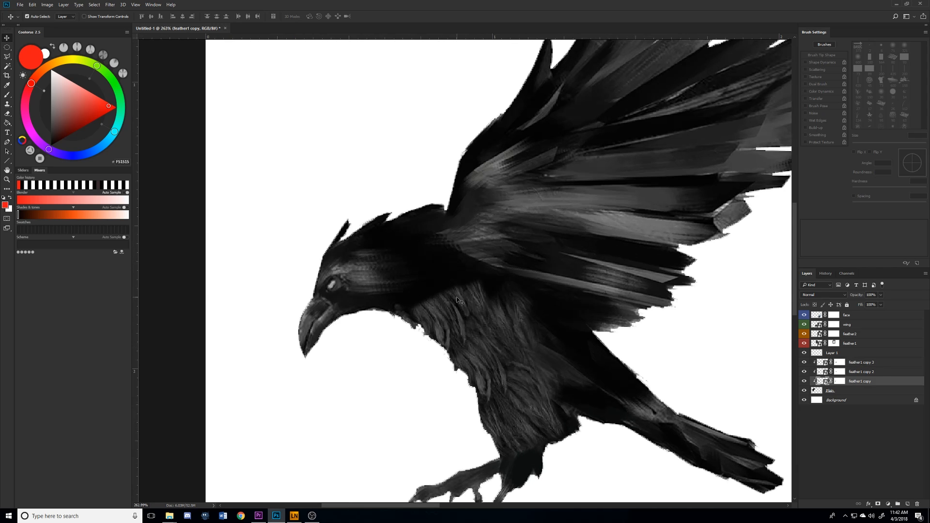
{"action": "key", "text": "ctrl+j"}
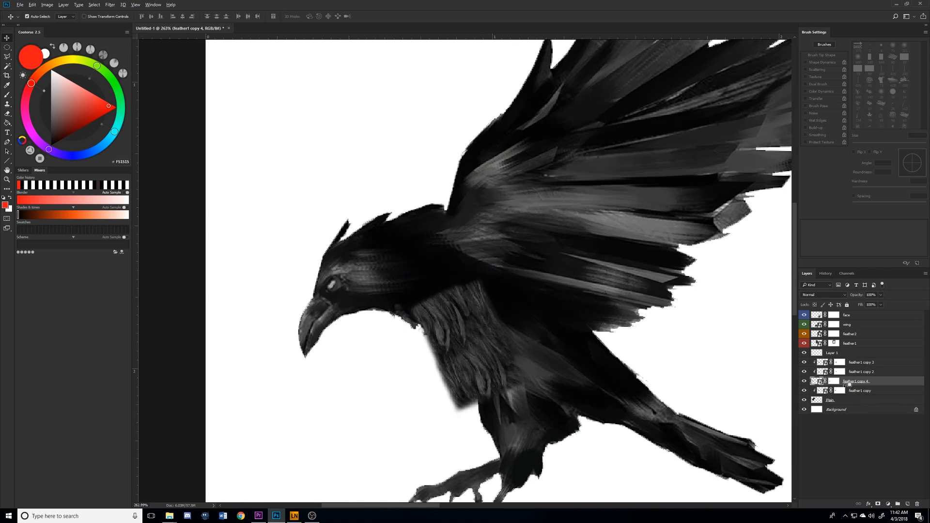
{"action": "left_click", "coordinate": [841, 388], "text": "alt"}
{"action": "key", "text": "ctrl+z"}
Reselect feather1 copy 3 with the red mask overlay hidden, and shift its texture slightly up toward the chest with Free Transform.
{"action": "left_click", "coordinate": [862, 372]}
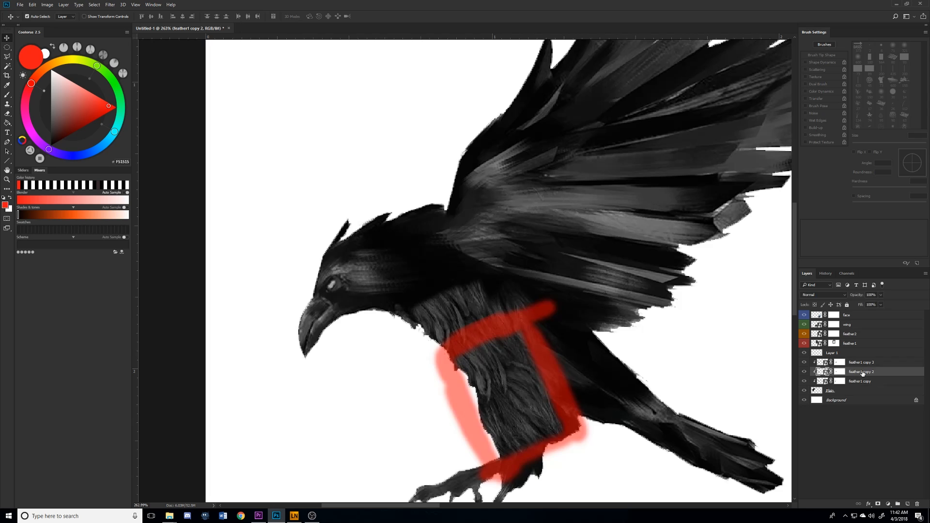
{"action": "left_click", "coordinate": [868, 364]}
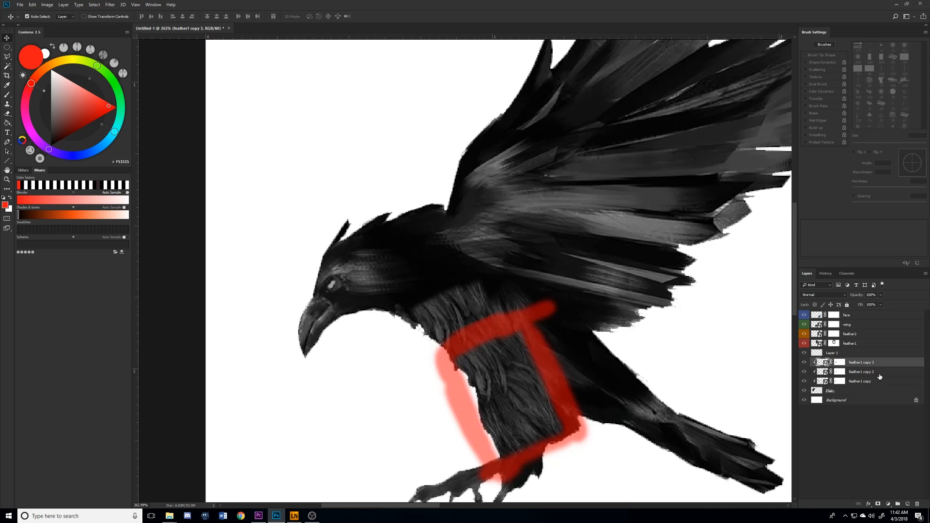
{"action": "key", "text": "backslash"}
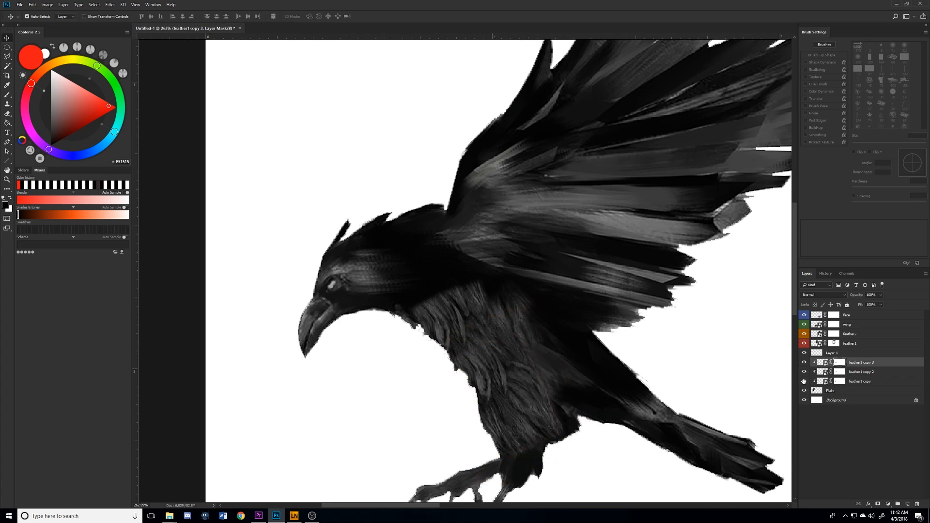
{"action": "scroll", "coordinate": [515, 249], "scroll_direction": "up", "scroll_amount": 3}
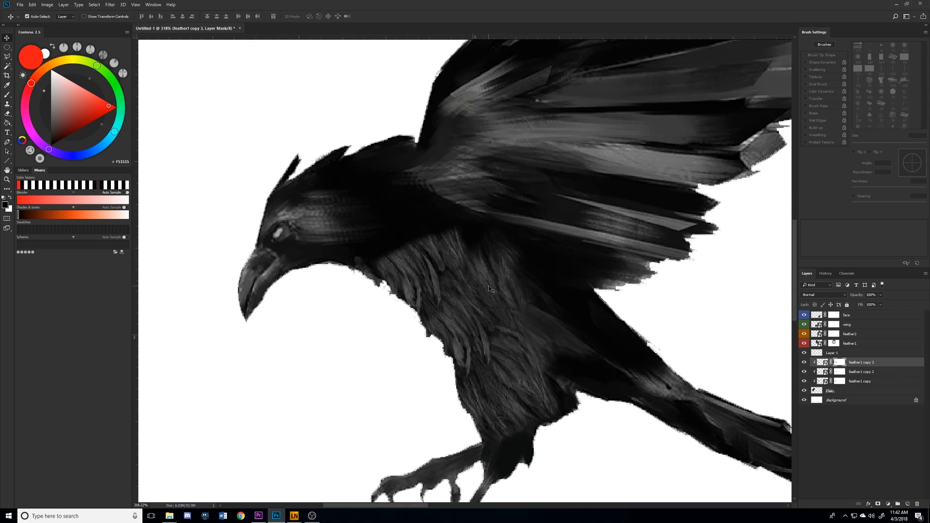
{"action": "key", "text": "ctrl+t"}
{"action": "left_click_drag", "start_coordinate": [533, 291], "coordinate": [512, 278]}
{"action": "key", "text": "Return"}
Find the fine-feather reference photo, select its feather2 layer and check it by toggling its visibility.
{"action": "scroll", "coordinate": [527, 264], "scroll_direction": "down", "scroll_amount": 3}
{"action": "scroll", "coordinate": [551, 291], "scroll_direction": "down", "scroll_amount": 7}
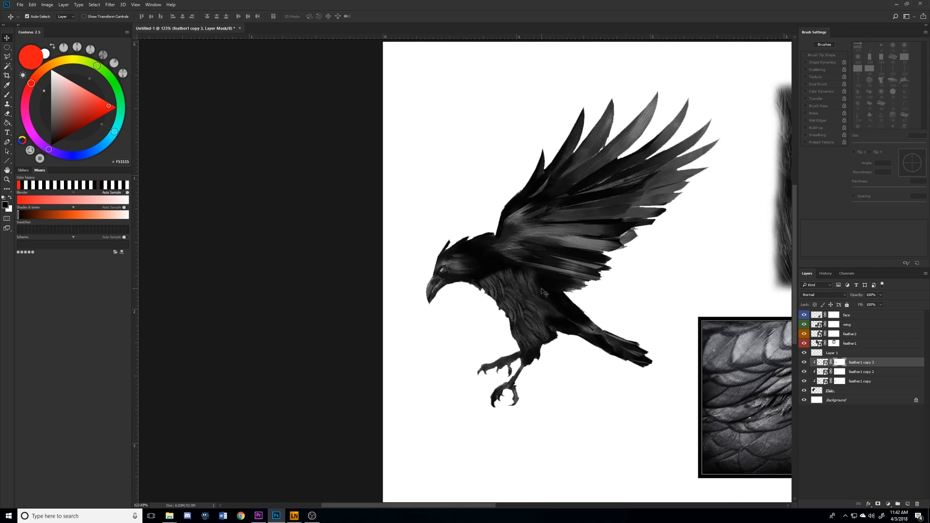
{"action": "scroll", "coordinate": [620, 265], "scroll_direction": "up", "scroll_amount": 2}
{"action": "left_click_drag", "start_coordinate": [630, 262], "coordinate": [203, 274]}
{"action": "left_click_drag", "start_coordinate": [398, 225], "coordinate": [544, 214]}
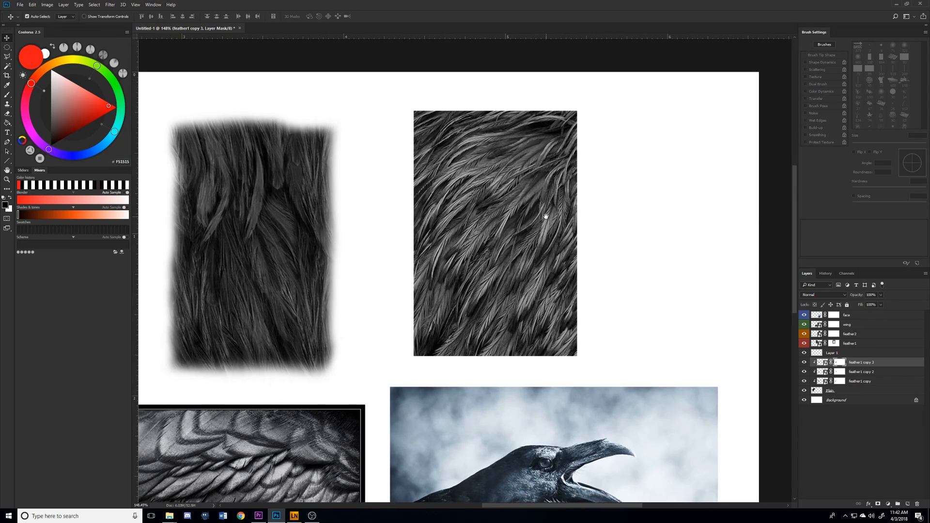
{"action": "scroll", "coordinate": [544, 214], "scroll_direction": "up", "scroll_amount": 2}
{"action": "scroll", "coordinate": [464, 272], "scroll_direction": "down", "scroll_amount": 2}
{"action": "scroll", "coordinate": [466, 254], "scroll_direction": "up", "scroll_amount": 1}
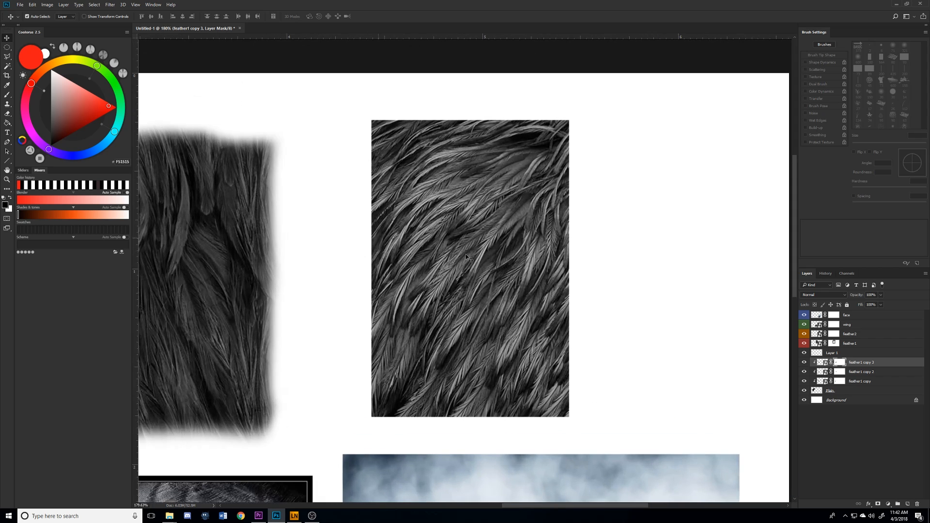
{"action": "left_click", "coordinate": [492, 251]}
{"action": "left_click", "coordinate": [805, 334]}
{"action": "left_click", "coordinate": [803, 335]}
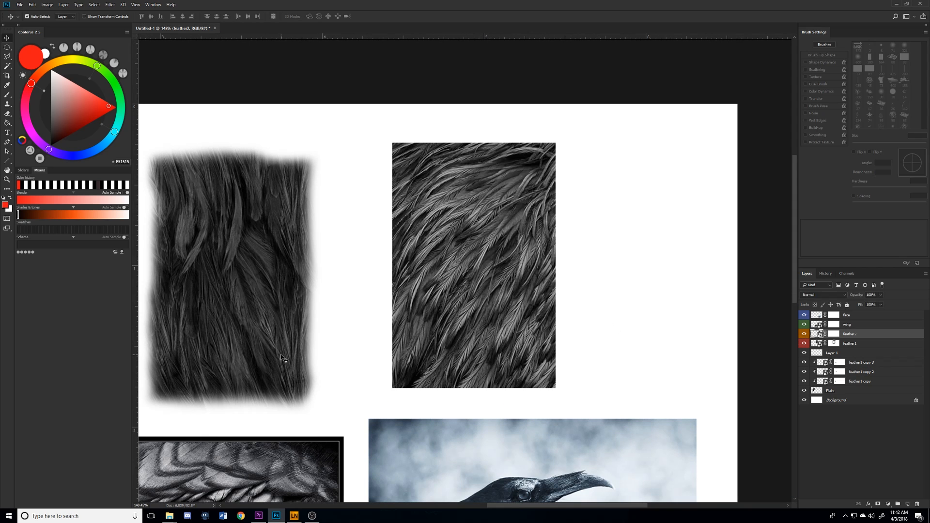
Duplicate the feather2 layer and move the copy off the original photo toward the crow.
{"action": "left_click_drag", "start_coordinate": [202, 371], "coordinate": [241, 351]}
{"action": "left_click_drag", "start_coordinate": [564, 291], "coordinate": [513, 244]}
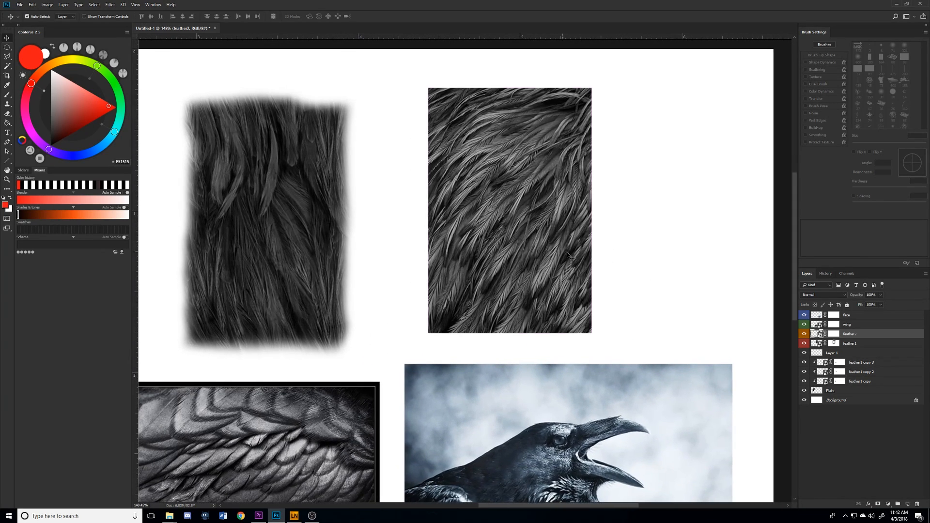
{"action": "key", "text": "ctrl+j"}
{"action": "key", "text": "ctrl+t"}
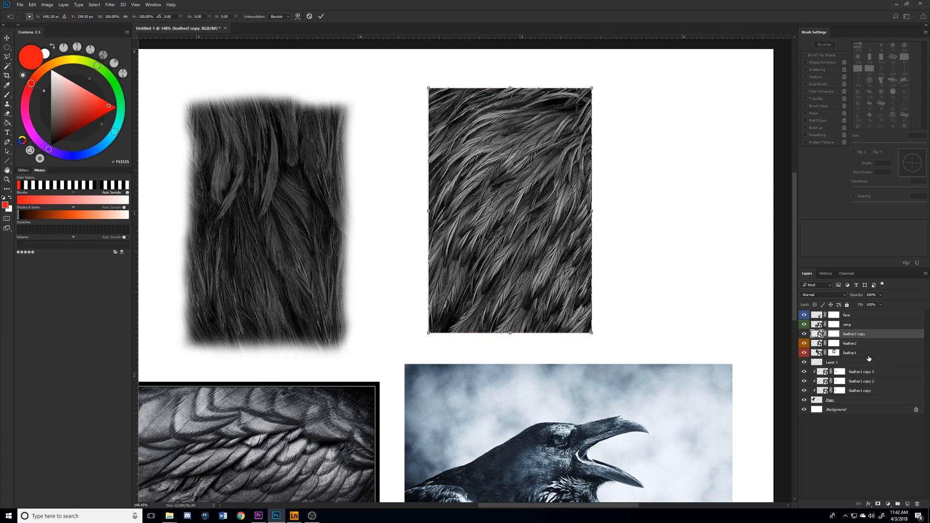
{"action": "left_click_drag", "start_coordinate": [516, 219], "coordinate": [226, 274]}
{"action": "key", "text": "Return"}
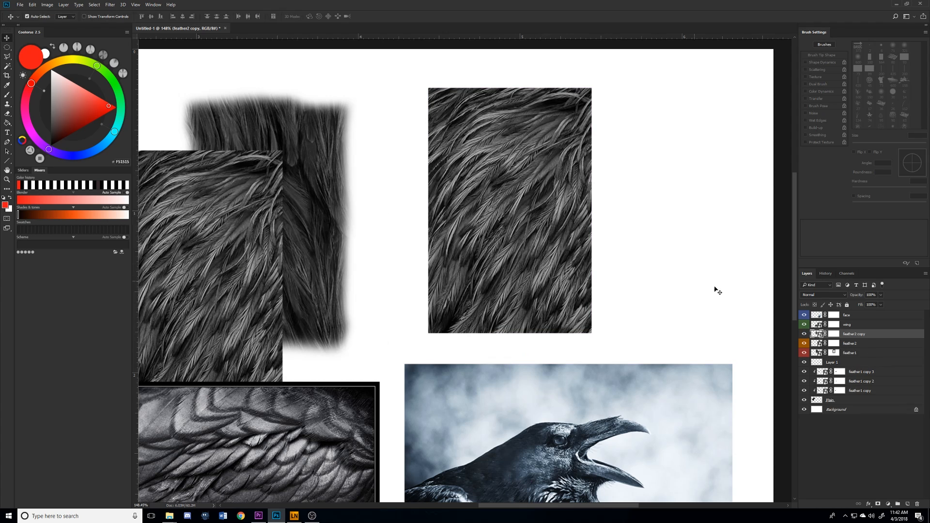
Place the feather2 copy layer above feather1 copy 3, move it over the crow's body and clip it to the crow.
{"action": "left_click_drag", "start_coordinate": [867, 338], "coordinate": [865, 366]}
{"action": "left_click_drag", "start_coordinate": [175, 300], "coordinate": [332, 279]}
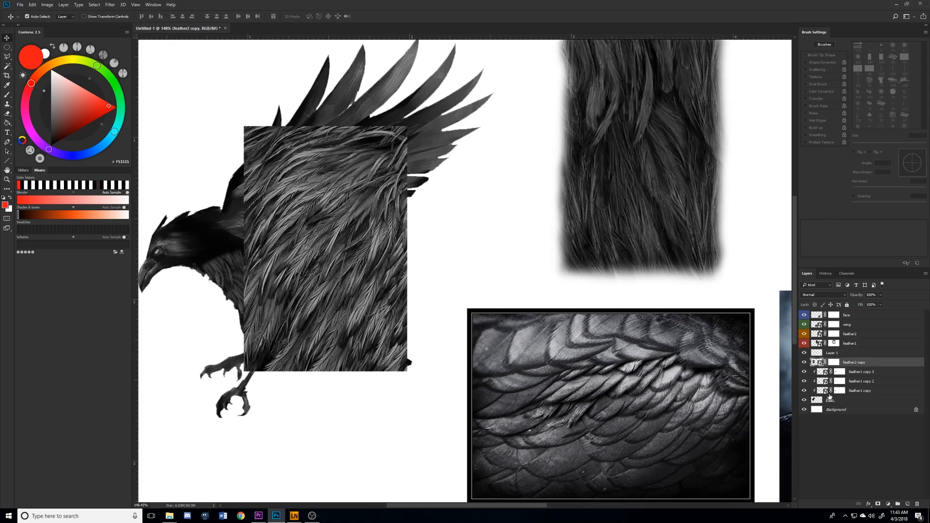
{"action": "left_click_drag", "start_coordinate": [835, 364], "coordinate": [834, 390]}
{"action": "left_click", "coordinate": [841, 363], "text": "alt"}
Scale the feather2 copy down and rotate it slightly counterclockwise to cover the flank below the wing.
{"action": "key", "text": "ctrl+t"}
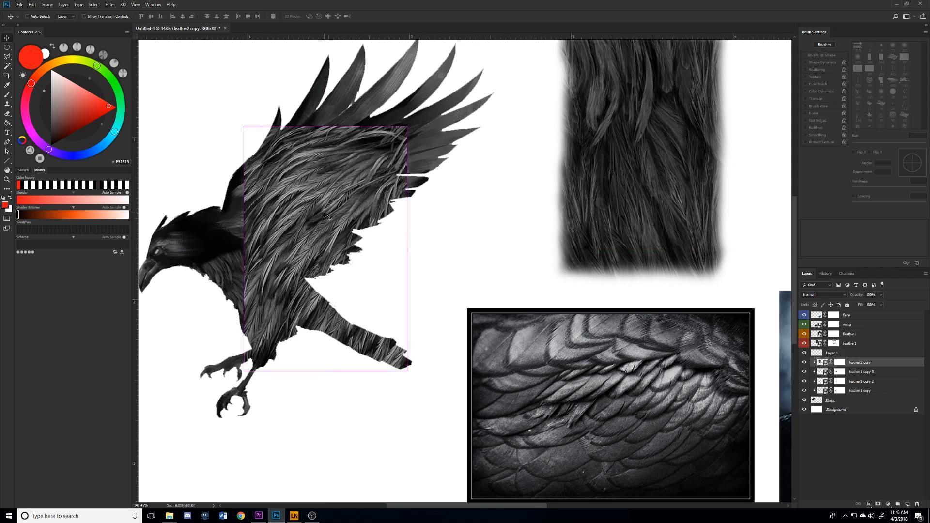
{"action": "left_click_drag", "start_coordinate": [243, 126], "coordinate": [282, 238]}
{"action": "key", "text": "Return"}
{"action": "key", "text": "ctrl+t"}
{"action": "left_click_drag", "start_coordinate": [365, 289], "coordinate": [366, 263]}
{"action": "key", "text": "Return"}
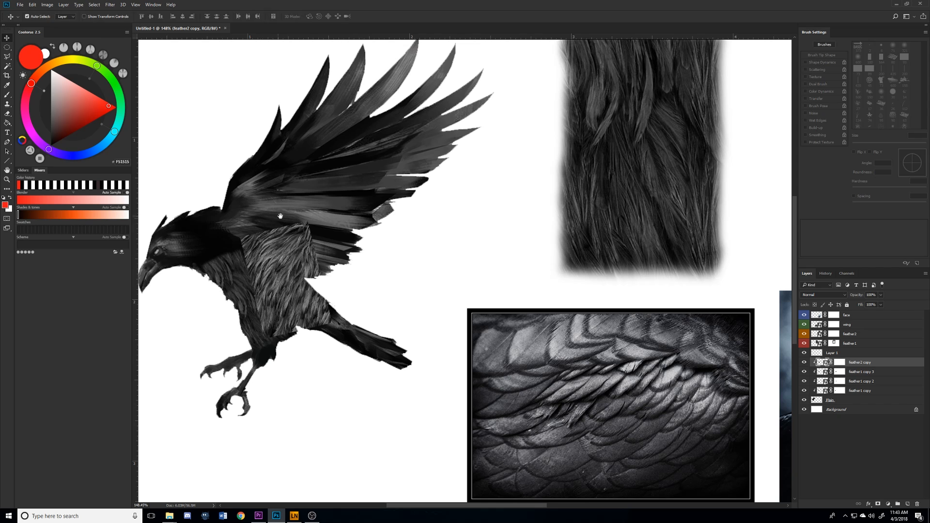
{"action": "scroll", "coordinate": [292, 292], "scroll_direction": "up", "scroll_amount": 4}
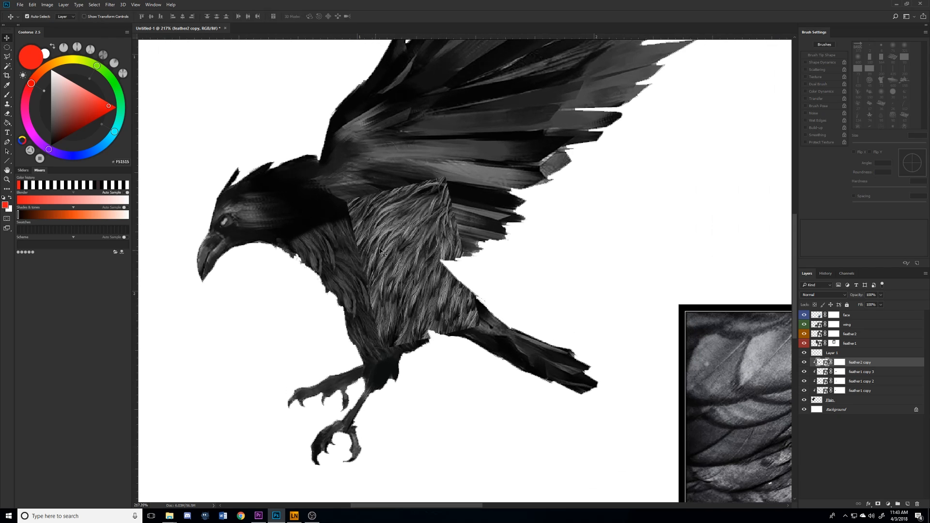
{"action": "mouse_move", "coordinate": [398, 244]}
{"action": "left_mouse_down"}
{"action": "mouse_move", "coordinate": [423, 221]}
{"action": "mouse_move", "coordinate": [385, 228]}
{"action": "mouse_move", "coordinate": [386, 262]}
{"action": "mouse_move", "coordinate": [394, 245]}
{"action": "mouse_move", "coordinate": [426, 268]}
{"action": "mouse_move", "coordinate": [397, 288]}
{"action": "mouse_move", "coordinate": [429, 283]}
{"action": "mouse_move", "coordinate": [400, 275]}
{"action": "mouse_move", "coordinate": [433, 255]}
{"action": "mouse_move", "coordinate": [413, 258]}
{"action": "mouse_move", "coordinate": [504, 282]}
{"action": "mouse_move", "coordinate": [440, 346]}
{"action": "mouse_move", "coordinate": [397, 255]}
{"action": "mouse_move", "coordinate": [400, 238]}
{"action": "mouse_move", "coordinate": [391, 240]}
{"action": "left_mouse_up"}
{"action": "scroll", "coordinate": [394, 245], "scroll_direction": "up", "scroll_amount": 2}
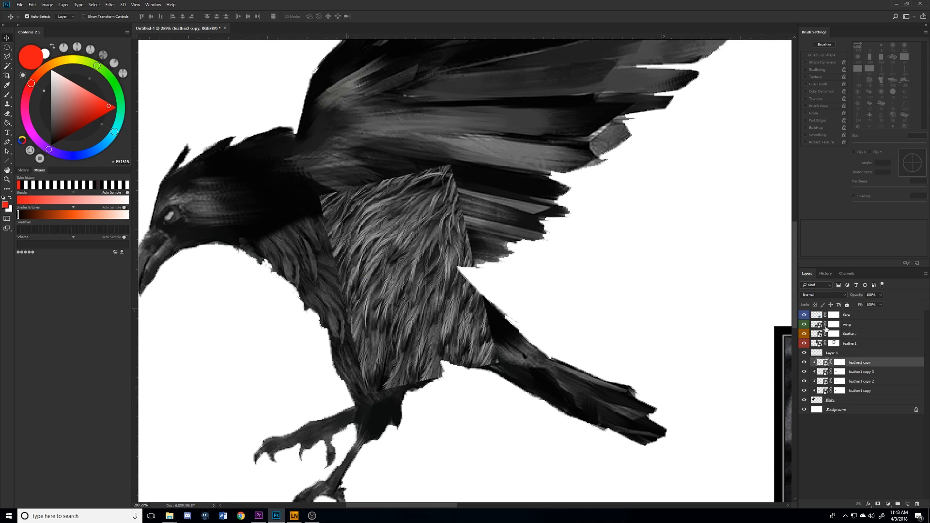
Try the feather2 copy layer in successive blend modes through Luminosity, and step back to Pin Light.
{"action": "left_click", "coordinate": [814, 295]}
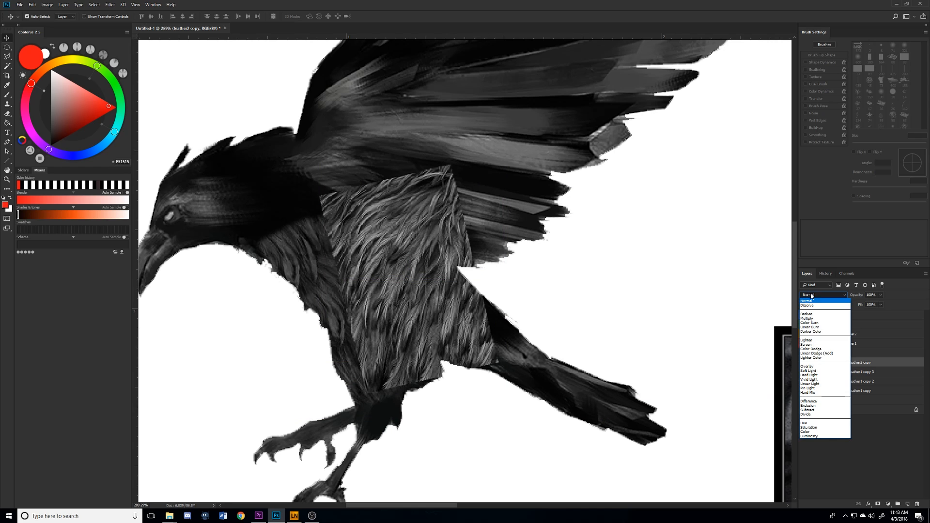
{"action": "left_click", "coordinate": [818, 301]}
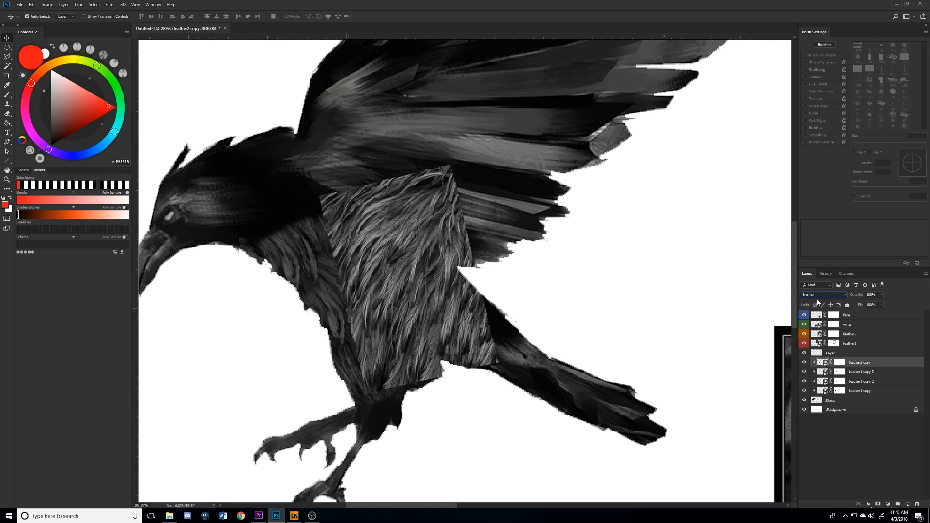
{"action": "key", "text": "Down"}
{"action": "key", "text": "Down"}
{"action": "key", "text": "Down"}
{"action": "key", "text": "Down"}
{"action": "key", "text": "Down"}
{"action": "key", "text": "Down"}
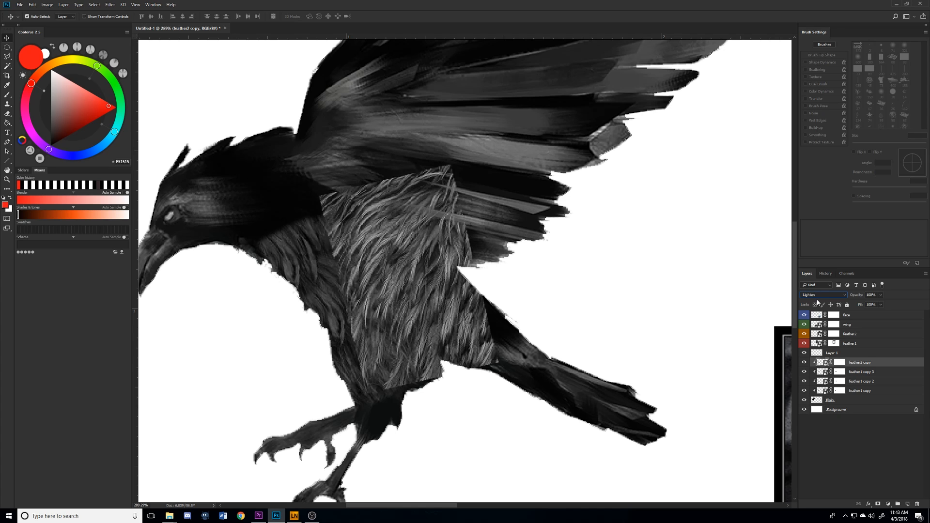
{"action": "key", "text": "Down"}
{"action": "key", "text": "Down"}
{"action": "key", "text": "Down"}
{"action": "key", "text": "Down"}
{"action": "key", "text": "Down"}
{"action": "key", "text": "Down"}
{"action": "key", "text": "Down"}
{"action": "key", "text": "Down"}
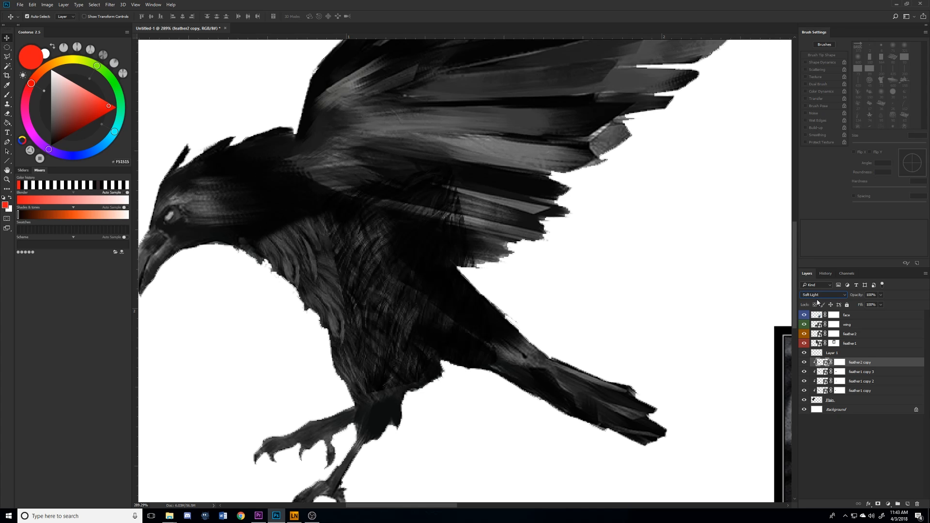
{"action": "key", "text": "Down"}
{"action": "key", "text": "Down"}
{"action": "key", "text": "Down"}
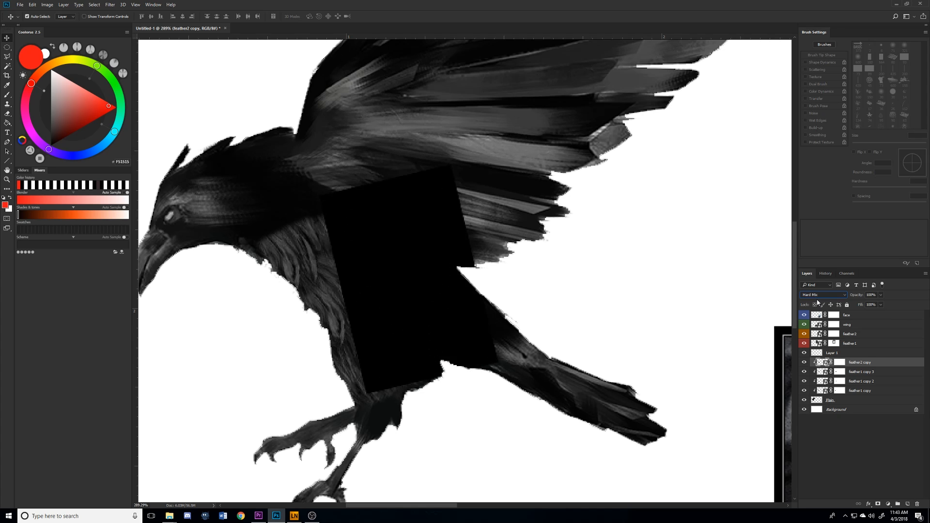
{"action": "key", "text": "Down"}
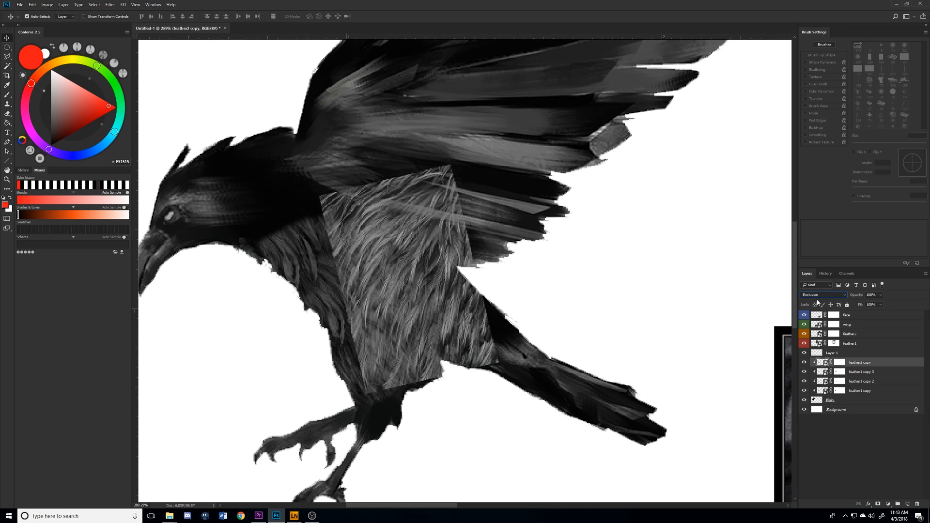
{"action": "key", "text": "Down"}
{"action": "key", "text": "Down"}
{"action": "key", "text": "Down"}
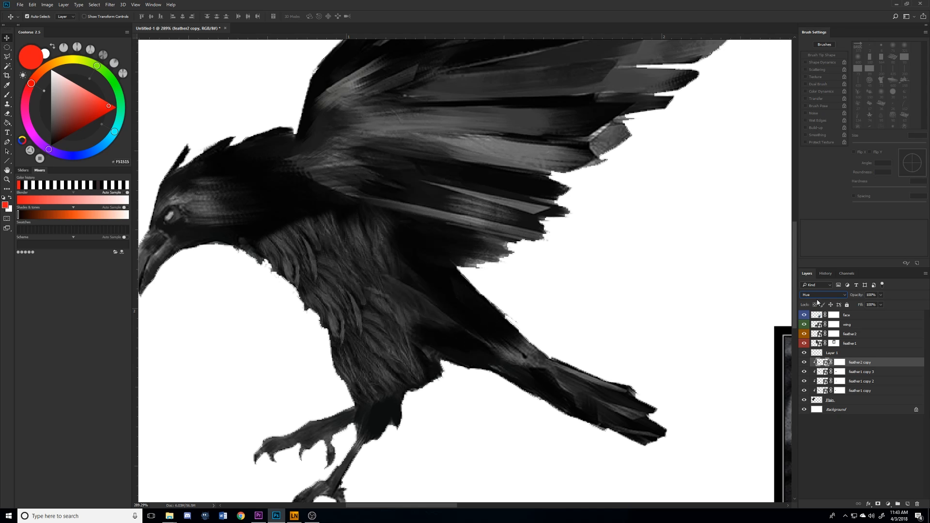
{"action": "key", "text": "Down"}
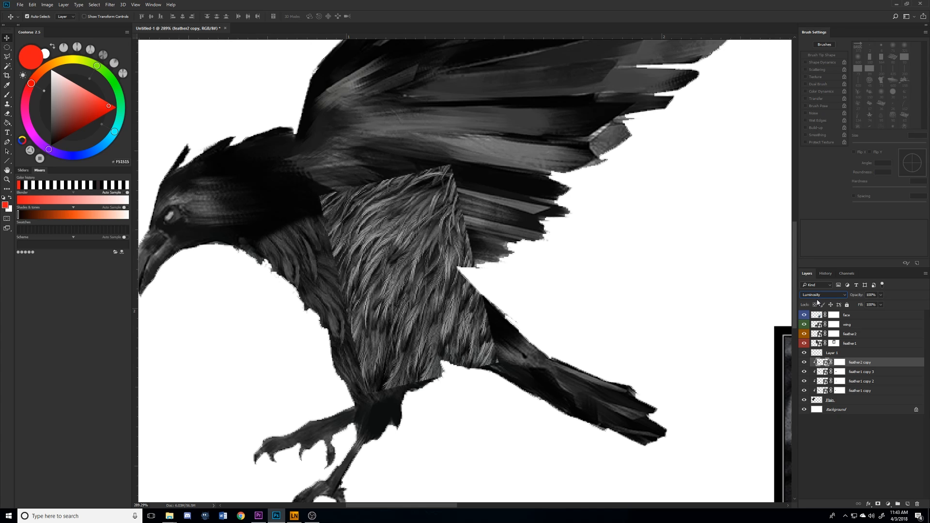
{"action": "key", "text": "Up"}
{"action": "key", "text": "Up"}
{"action": "key", "text": "Up"}
{"action": "key", "text": "Up"}
{"action": "key", "text": "Up"}
{"action": "key", "text": "Up"}
{"action": "key", "text": "Up"}
{"action": "key", "text": "Up"}
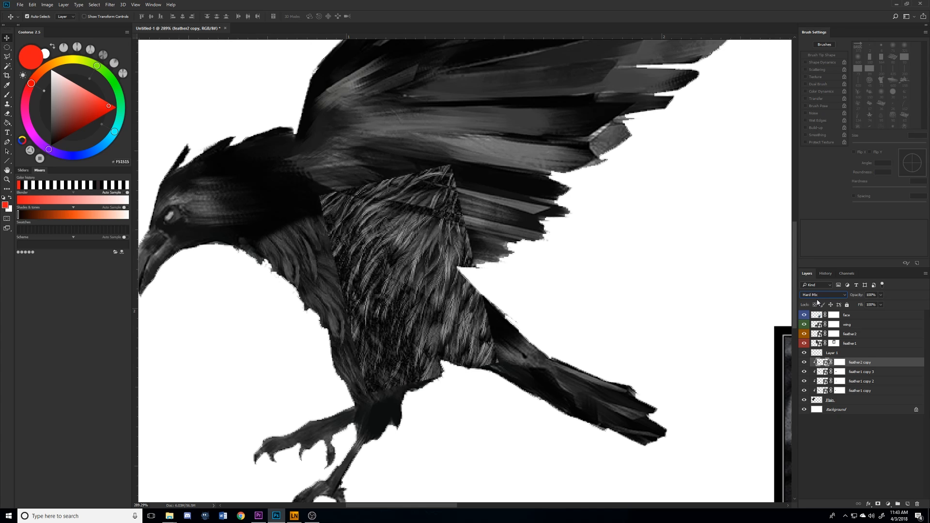
{"action": "key", "text": "Up"}
Set the feather2 copy layer's blend mode to Lighten, and rotate the texture further counterclockwise on the flank, shifting it toward the tail.
{"action": "left_click", "coordinate": [820, 296]}
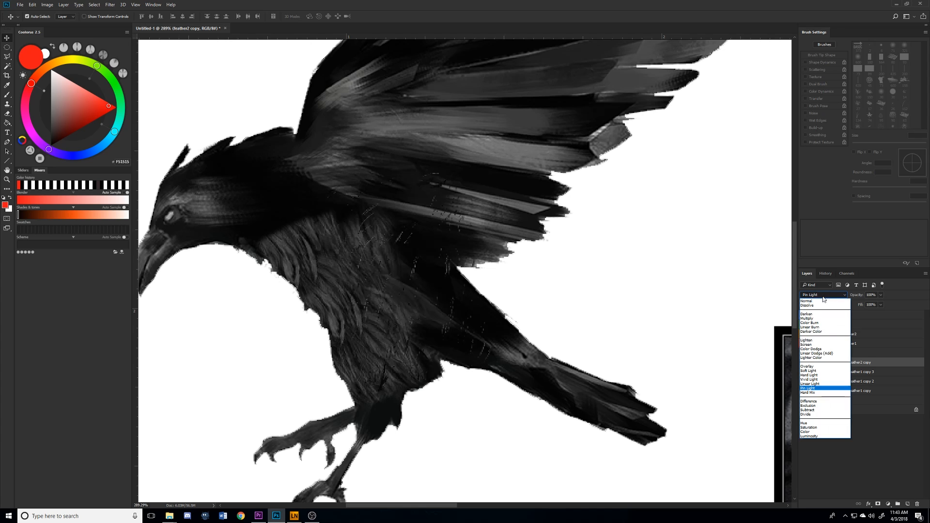
{"action": "left_click", "coordinate": [812, 342]}
{"action": "key", "text": "ctrl+t"}
{"action": "left_click_drag", "start_coordinate": [506, 401], "coordinate": [528, 383]}
{"action": "left_click_drag", "start_coordinate": [395, 251], "coordinate": [401, 259]}
{"action": "key", "text": "Return"}
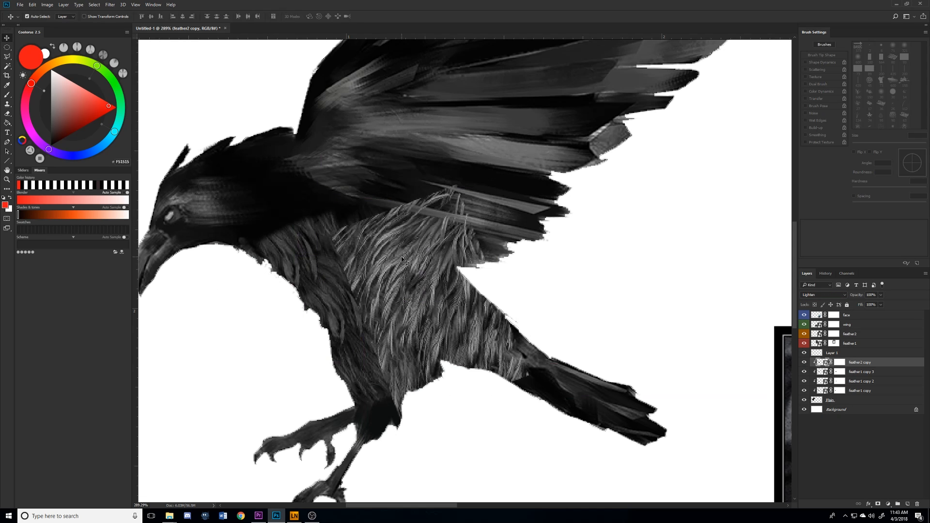
Set the feather2 copy layer's blend mode to Normal and shift the texture up toward the crow's neck.
{"action": "left_click", "coordinate": [823, 295]}
{"action": "left_click", "coordinate": [804, 303]}
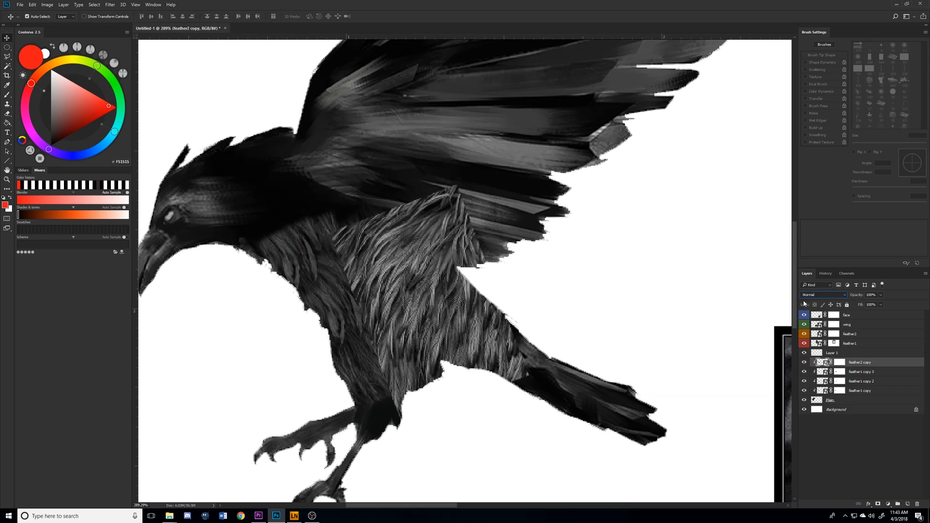
{"action": "left_click_drag", "start_coordinate": [397, 274], "coordinate": [380, 258]}
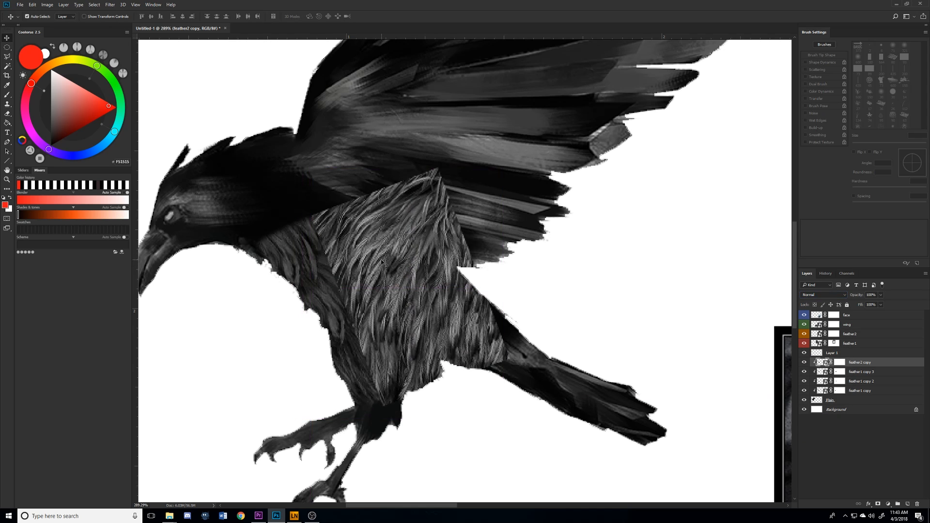
{"action": "key", "text": "ctrl+u"}
{"action": "left_click_drag", "start_coordinate": [467, 136], "coordinate": [635, 150]}
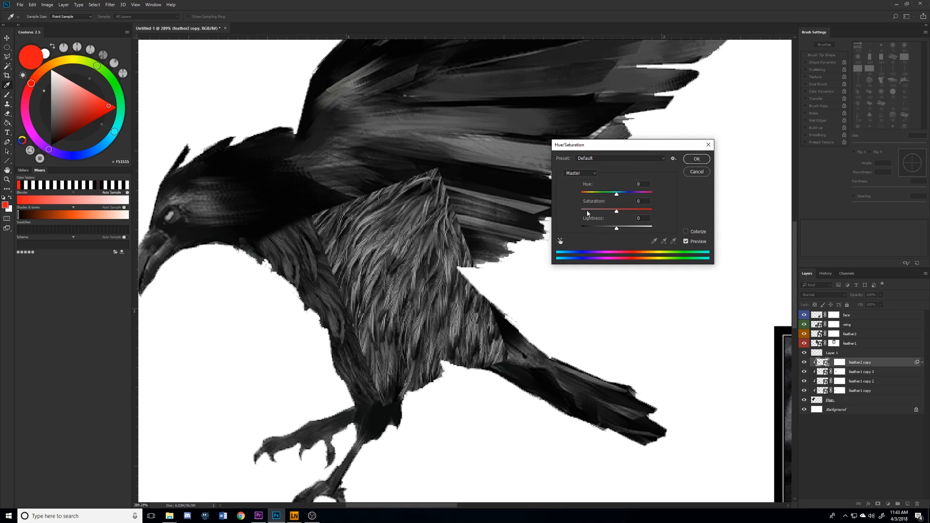
{"action": "left_click_drag", "start_coordinate": [617, 215], "coordinate": [661, 217]}
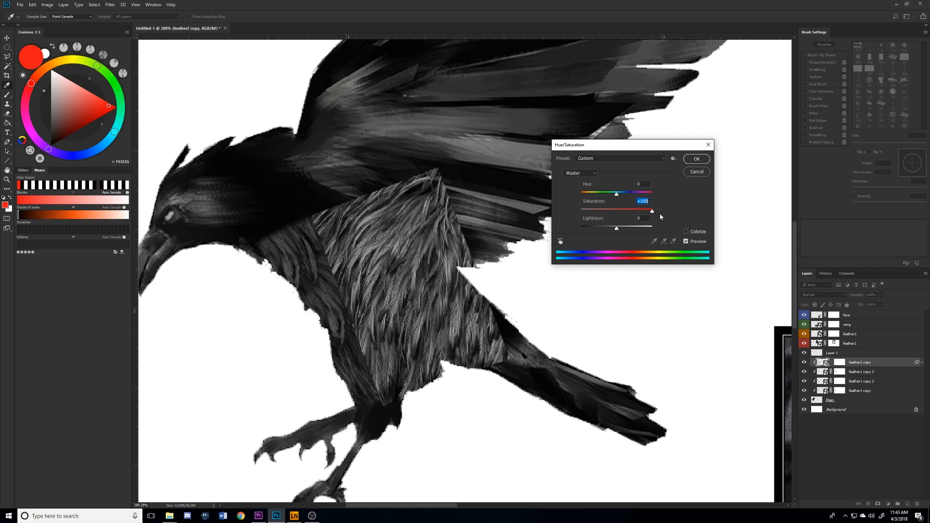
{"action": "left_click", "coordinate": [705, 172]}
Darken the feather2 copy layer with a Hue/Saturation lightness of -38, and brush out its edge near the neck on the layer mask.
{"action": "key", "text": "ctrl+u"}
{"action": "mouse_move", "coordinate": [613, 230]}
{"action": "left_mouse_down"}
{"action": "mouse_move", "coordinate": [586, 228]}
{"action": "mouse_move", "coordinate": [697, 233]}
{"action": "mouse_move", "coordinate": [601, 230]}
{"action": "mouse_move", "coordinate": [608, 235]}
{"action": "left_mouse_up"}
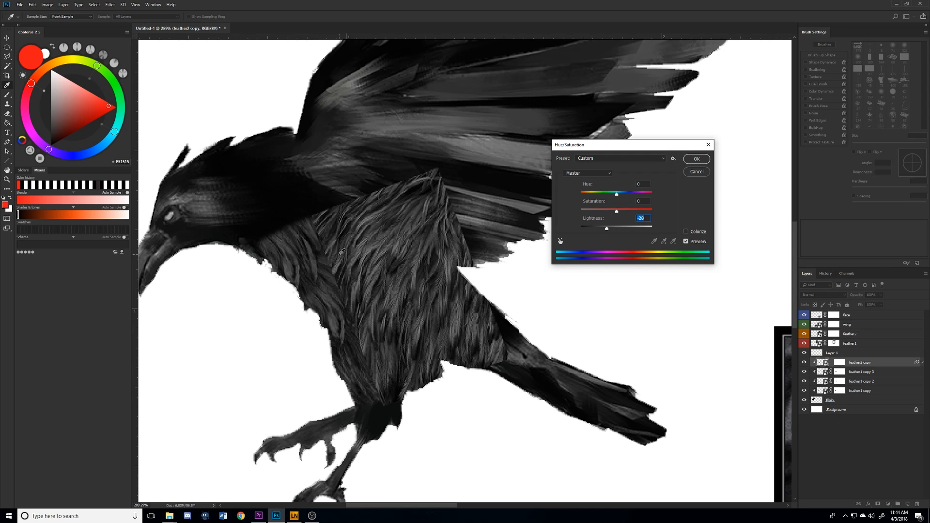
{"action": "left_click_drag", "start_coordinate": [608, 233], "coordinate": [604, 232]}
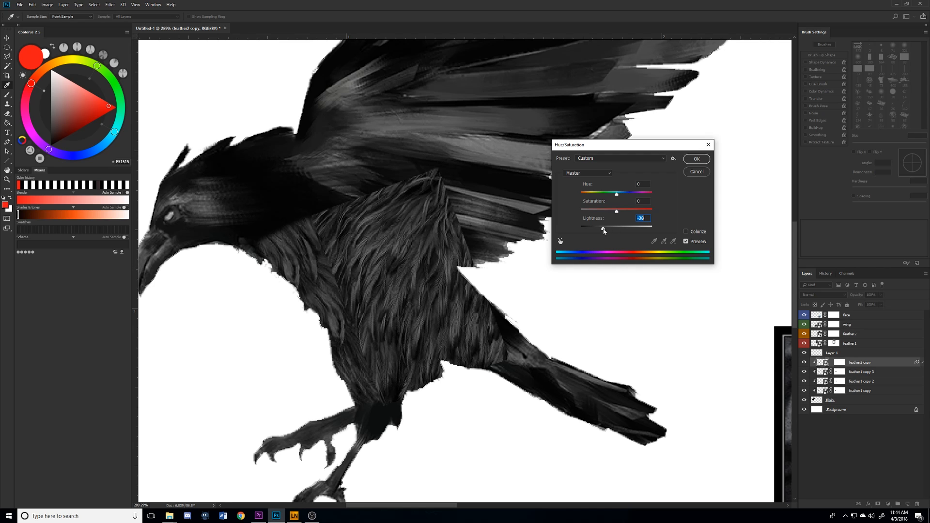
{"action": "left_click", "coordinate": [696, 159]}
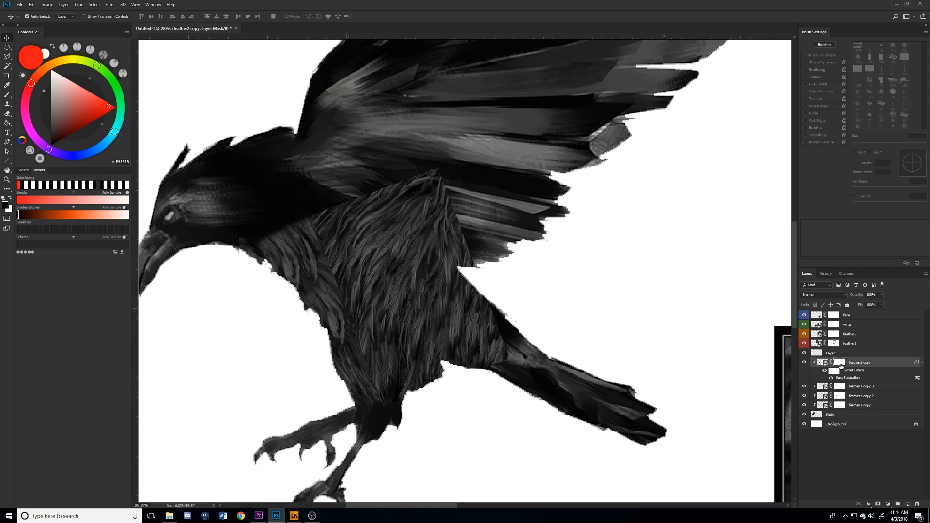
{"action": "key", "text": "b"}
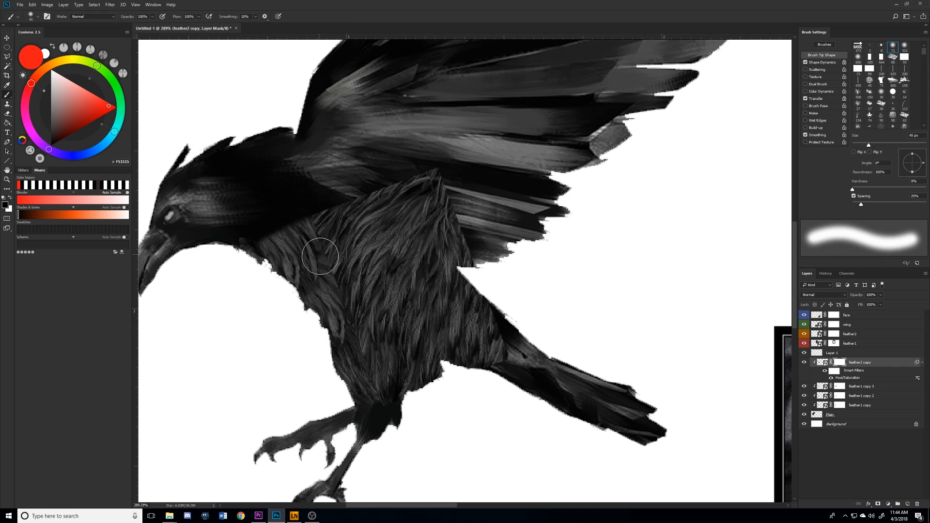
{"action": "mouse_move", "coordinate": [330, 266]}
{"action": "left_mouse_down"}
{"action": "mouse_move", "coordinate": [314, 228]}
{"action": "mouse_move", "coordinate": [363, 320]}
{"action": "mouse_move", "coordinate": [375, 384]}
{"action": "mouse_move", "coordinate": [397, 411]}
{"action": "mouse_move", "coordinate": [496, 384]}
{"action": "mouse_move", "coordinate": [511, 318]}
{"action": "mouse_move", "coordinate": [439, 167]}
{"action": "mouse_move", "coordinate": [373, 178]}
{"action": "mouse_move", "coordinate": [347, 195]}
{"action": "left_mouse_up"}
Rotate the feather2 copy texture, scale it down and position it over the crow's belly.
{"action": "key", "text": "ctrl+t"}
{"action": "left_click_drag", "start_coordinate": [414, 248], "coordinate": [440, 244]}
{"action": "left_click_drag", "start_coordinate": [493, 228], "coordinate": [511, 252]}
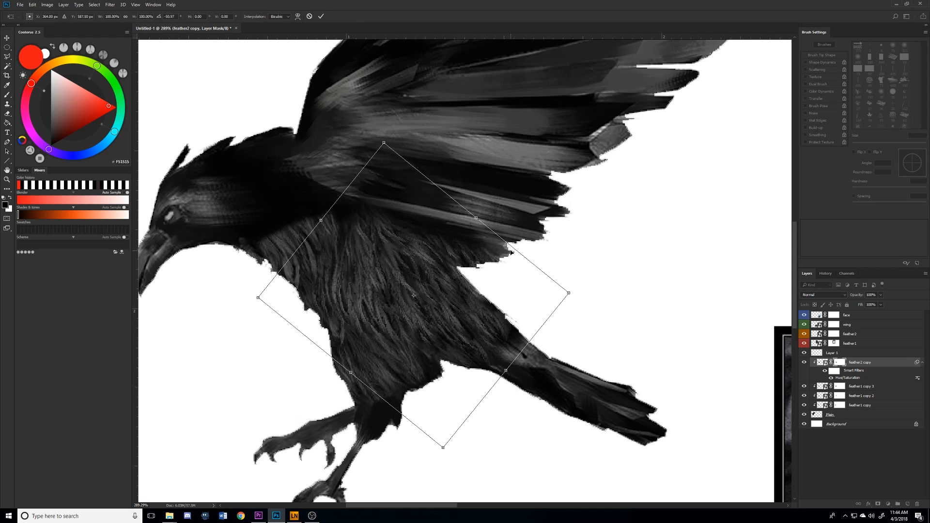
{"action": "left_click_drag", "start_coordinate": [570, 290], "coordinate": [426, 330]}
{"action": "left_click_drag", "start_coordinate": [355, 280], "coordinate": [363, 273]}
{"action": "left_click_drag", "start_coordinate": [428, 315], "coordinate": [404, 308]}
{"action": "left_click_drag", "start_coordinate": [381, 282], "coordinate": [417, 267]}
{"action": "left_click_drag", "start_coordinate": [433, 301], "coordinate": [431, 296]}
{"action": "key", "text": "Return"}
{"action": "key", "text": "b"}
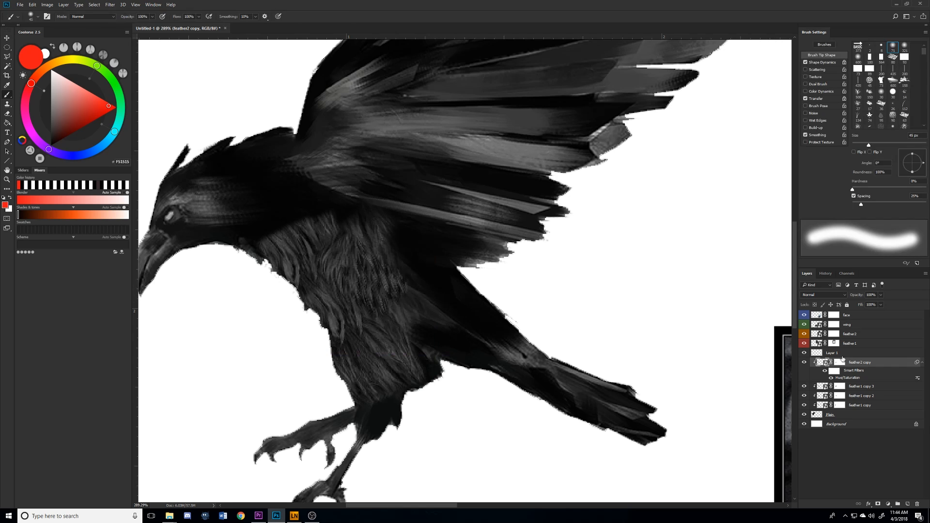
{"action": "double_click", "coordinate": [844, 366]}
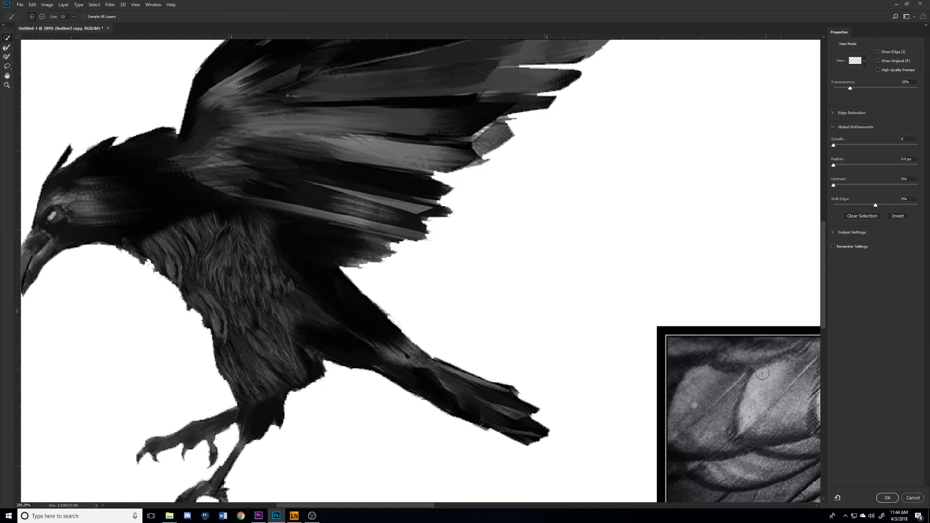
{"action": "left_click", "coordinate": [913, 499]}
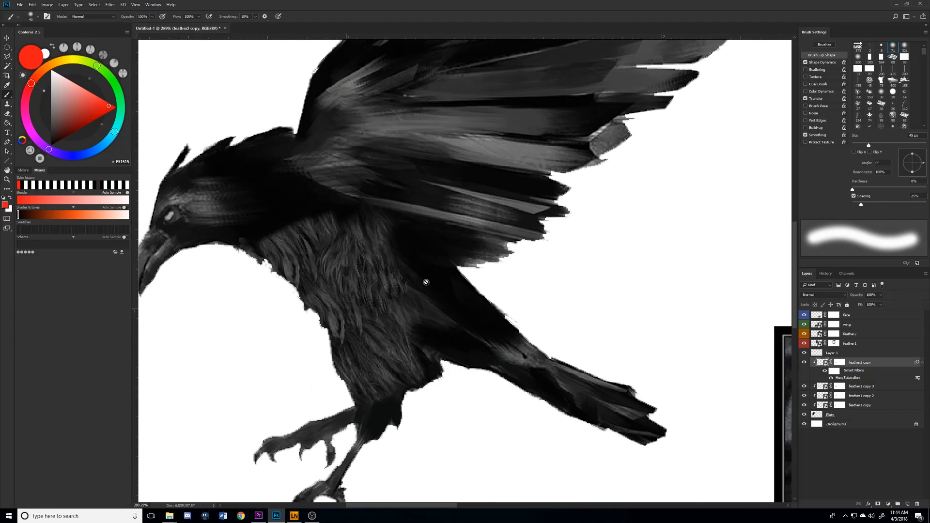
Soften the feather2 copy texture's edges on the crow's belly by painting black on its layer mask with a soft brush.
{"action": "left_click", "coordinate": [842, 363]}
{"action": "key", "text": "e"}
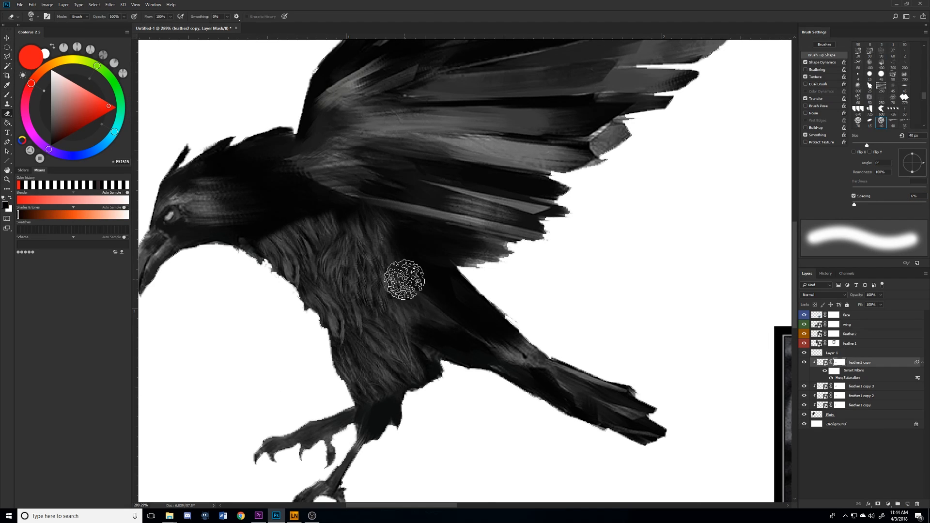
{"action": "key", "text": "b"}
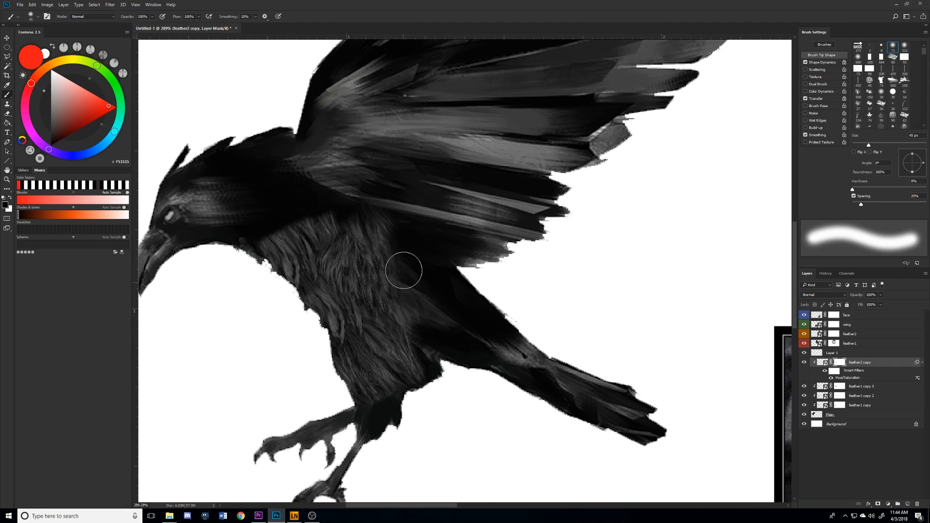
{"action": "key", "text": "v"}
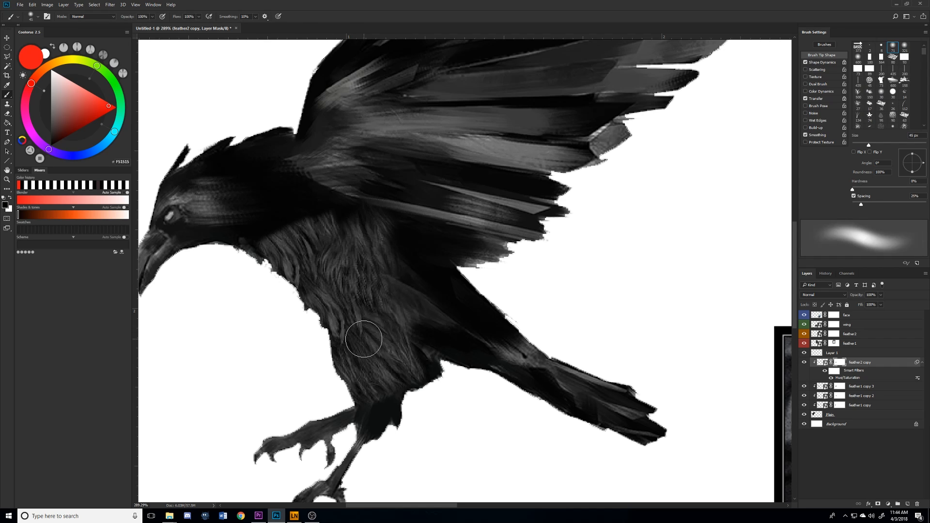
{"action": "mouse_move", "coordinate": [376, 289]}
{"action": "left_mouse_down"}
{"action": "mouse_move", "coordinate": [384, 297]}
{"action": "mouse_move", "coordinate": [376, 288]}
{"action": "mouse_move", "coordinate": [374, 304]}
{"action": "mouse_move", "coordinate": [370, 266]}
{"action": "mouse_move", "coordinate": [357, 316]}
{"action": "mouse_move", "coordinate": [381, 330]}
{"action": "left_mouse_up"}
{"action": "key", "text": "b"}
Move the feather2 copy texture toward the crow's tail and rotate it slightly counterclockwise.
{"action": "key", "text": "v"}
{"action": "mouse_move", "coordinate": [331, 293]}
{"action": "left_mouse_down"}
{"action": "mouse_move", "coordinate": [341, 248]}
{"action": "mouse_move", "coordinate": [327, 273]}
{"action": "mouse_move", "coordinate": [357, 284]}
{"action": "mouse_move", "coordinate": [361, 270]}
{"action": "mouse_move", "coordinate": [343, 266]}
{"action": "mouse_move", "coordinate": [397, 291]}
{"action": "left_mouse_up"}
{"action": "scroll", "coordinate": [339, 271], "scroll_direction": "down", "scroll_amount": 4}
{"action": "scroll", "coordinate": [310, 273], "scroll_direction": "up", "scroll_amount": 2}
{"action": "key", "text": "ctrl+t"}
{"action": "left_click_drag", "start_coordinate": [474, 286], "coordinate": [479, 271]}
{"action": "left_click_drag", "start_coordinate": [402, 298], "coordinate": [400, 296]}
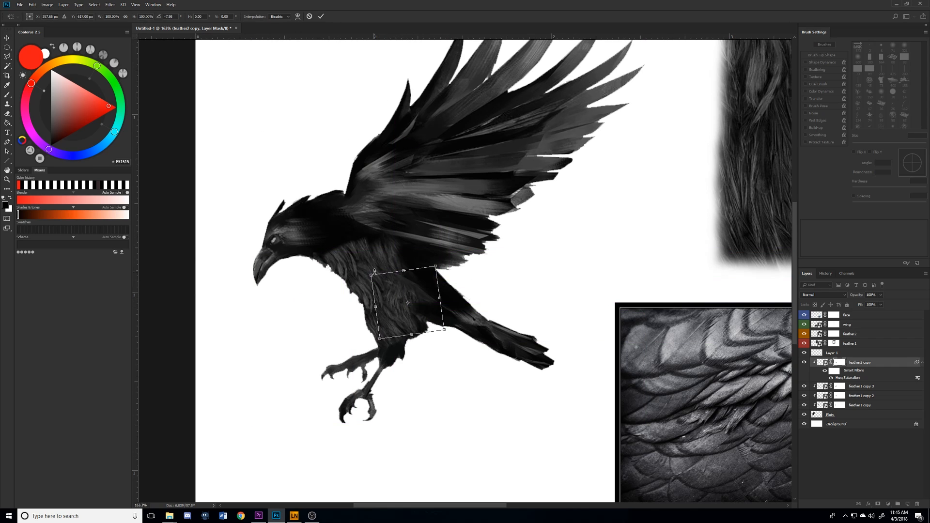
{"action": "key", "text": "Return"}
{"action": "scroll", "coordinate": [399, 297], "scroll_direction": "down", "scroll_amount": 3}
{"action": "scroll", "coordinate": [339, 293], "scroll_direction": "up", "scroll_amount": 5}
{"action": "scroll", "coordinate": [297, 290], "scroll_direction": "left", "scroll_amount": 5}
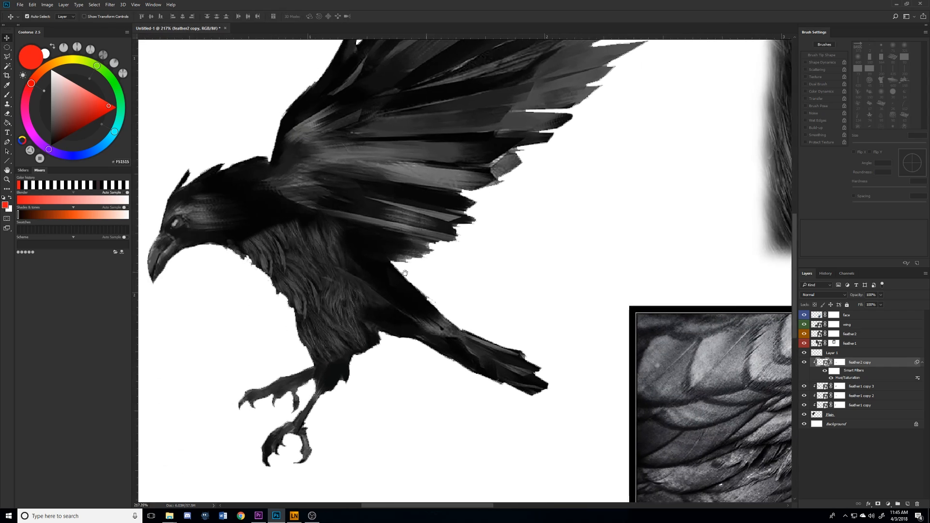
{"action": "scroll", "coordinate": [412, 292], "scroll_direction": "up", "scroll_amount": 3}
{"action": "key", "text": "ctrl+t"}
{"action": "key", "text": "Escape"}
Select the face layer with the reference photo of the open-beaked crow.
{"action": "scroll", "coordinate": [525, 280], "scroll_direction": "right", "scroll_amount": 10}
{"action": "scroll", "coordinate": [456, 227], "scroll_direction": "right", "scroll_amount": 3}
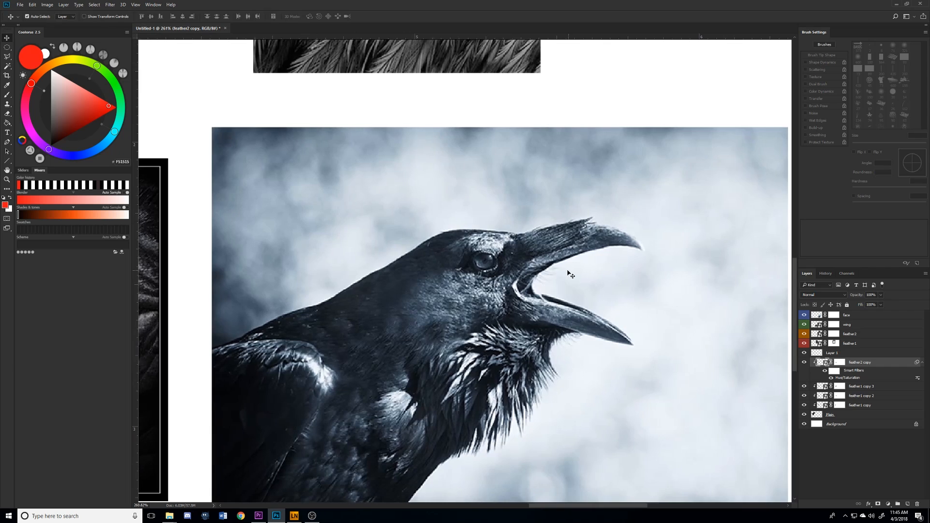
{"action": "left_click", "coordinate": [573, 270]}
{"action": "scroll", "coordinate": [512, 297], "scroll_direction": "down", "scroll_amount": 3}
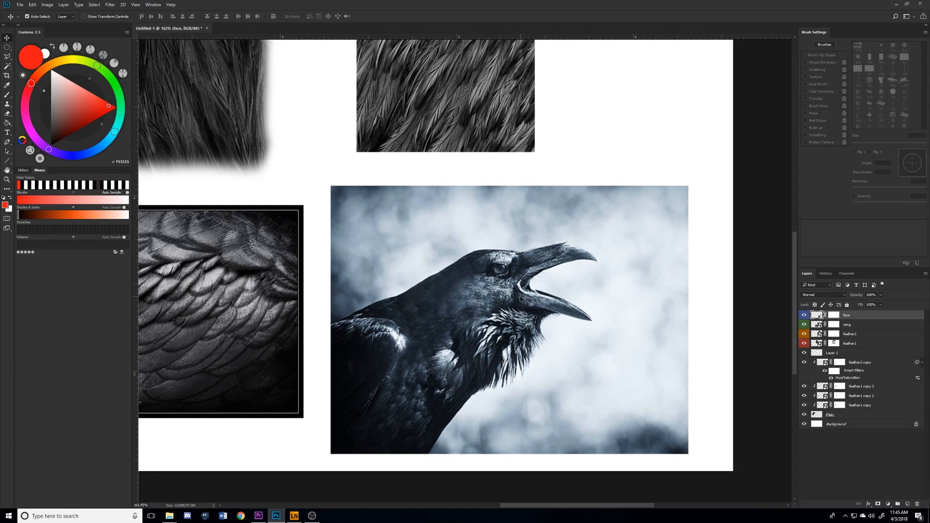
{"action": "key", "text": "ctrl+u"}
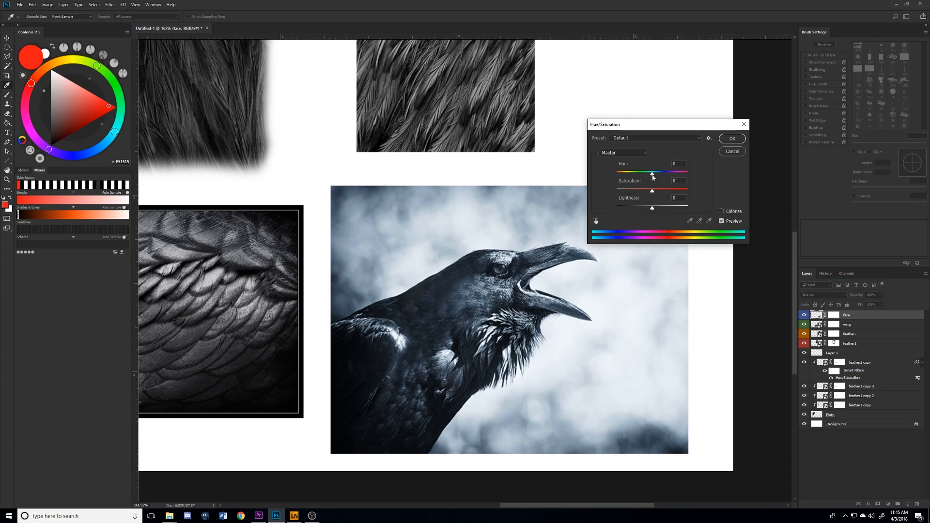
{"action": "mouse_move", "coordinate": [650, 174]}
{"action": "left_mouse_down"}
{"action": "mouse_move", "coordinate": [637, 174]}
{"action": "mouse_move", "coordinate": [684, 183]}
{"action": "mouse_move", "coordinate": [633, 184]}
{"action": "mouse_move", "coordinate": [683, 185]}
{"action": "mouse_move", "coordinate": [658, 189]}
{"action": "left_mouse_up"}
{"action": "left_click", "coordinate": [731, 152]}
Apply Hue/Saturation to the face photo with saturation -48 and lightness -14.
{"action": "key", "text": "ctrl+u"}
{"action": "left_click_drag", "start_coordinate": [655, 213], "coordinate": [648, 210]}
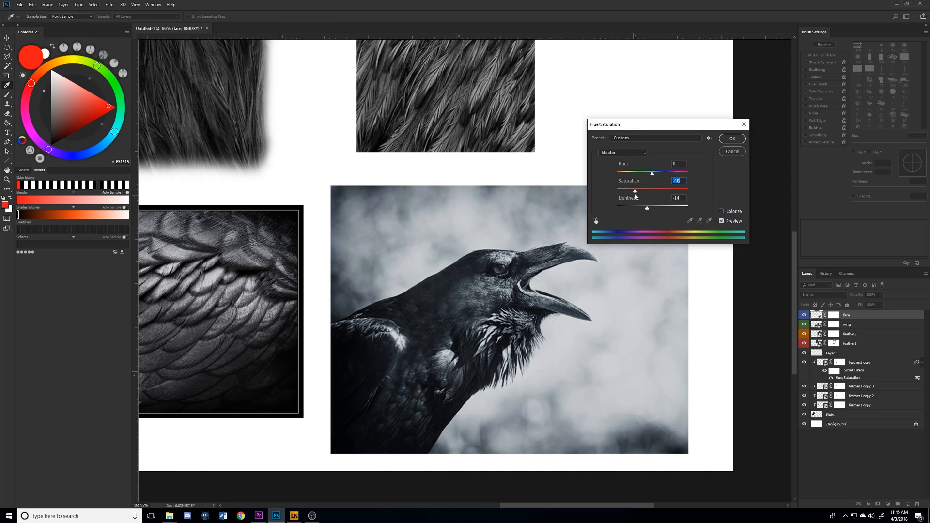
{"action": "key", "text": "Return"}
Duplicate the face layer, shift the copy toward the painted crow and stack it directly below the original.
{"action": "key", "text": "v"}
{"action": "scroll", "coordinate": [618, 226], "scroll_direction": "left", "scroll_amount": 5}
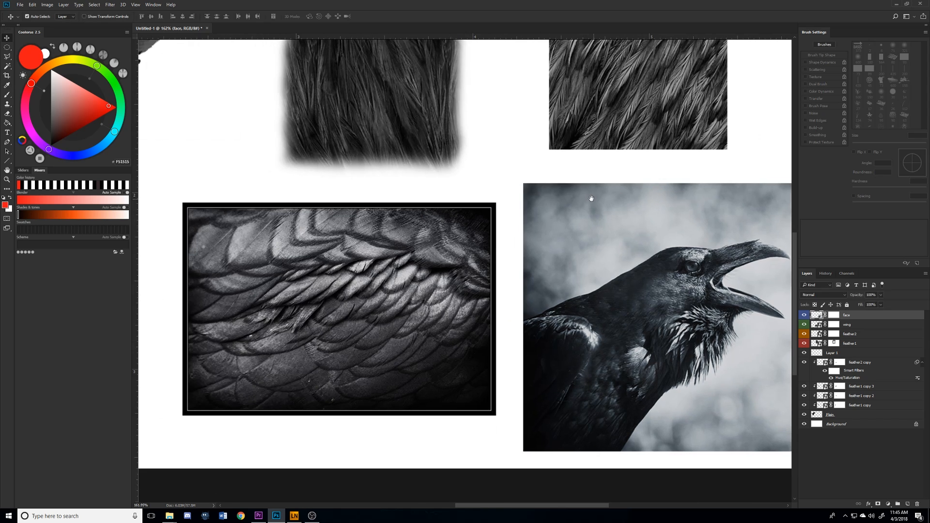
{"action": "scroll", "coordinate": [619, 227], "scroll_direction": "down", "scroll_amount": 3}
{"action": "key", "text": "ctrl+j"}
{"action": "key", "text": "ctrl+t"}
{"action": "left_click_drag", "start_coordinate": [690, 284], "coordinate": [427, 234]}
{"action": "key", "text": "Return"}
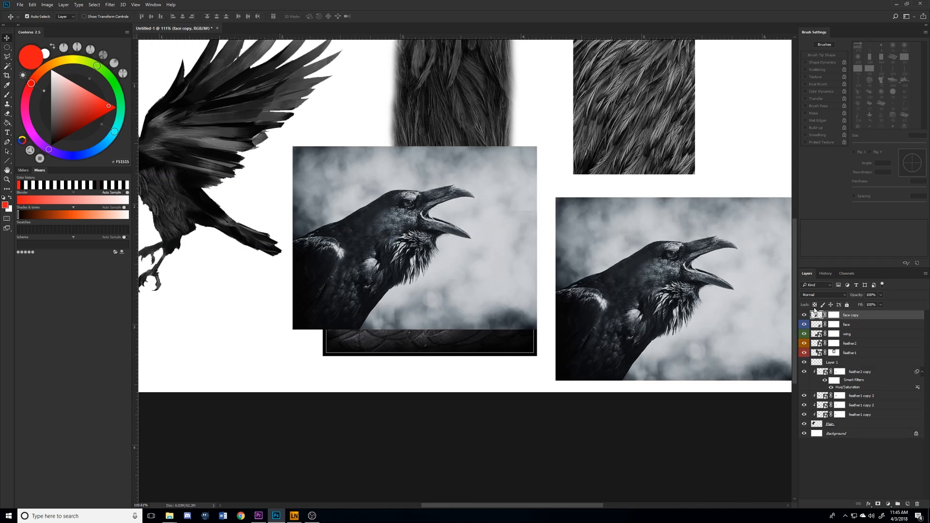
{"action": "left_click_drag", "start_coordinate": [856, 316], "coordinate": [860, 329]}
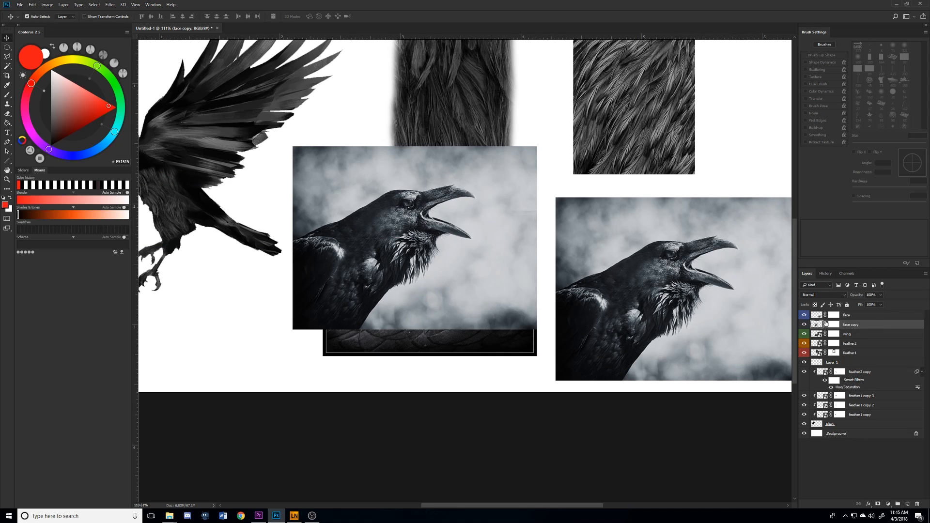
Move the face copy over the painted crow and flip it horizontally so the beak faces the same way.
{"action": "left_click_drag", "start_coordinate": [438, 218], "coordinate": [274, 194]}
{"action": "left_click_drag", "start_coordinate": [421, 180], "coordinate": [729, 208]}
{"action": "left_click_drag", "start_coordinate": [525, 221], "coordinate": [424, 221]}
{"action": "key", "text": "ctrl+shift+h"}
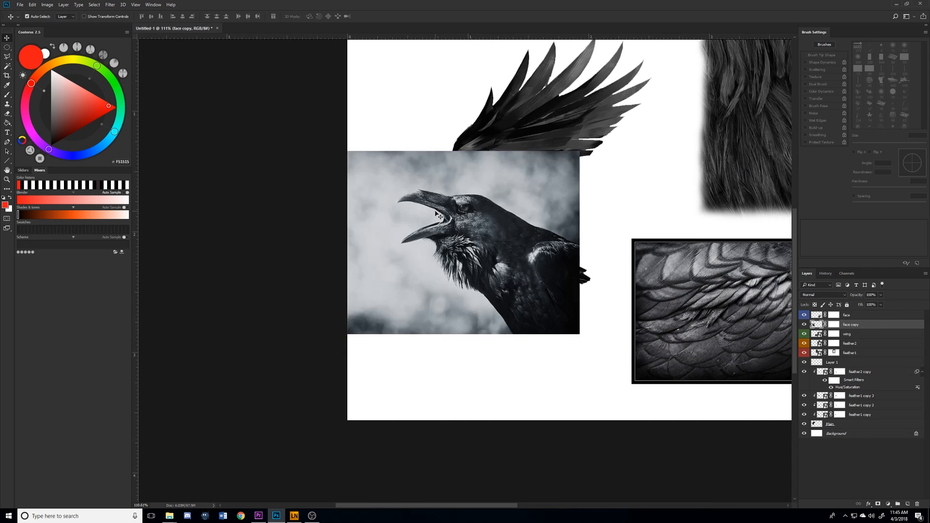
Scale the face copy down, rotate it counterclockwise and position it near the painted crow's head.
{"action": "key", "text": "ctrl+t"}
{"action": "left_click_drag", "start_coordinate": [336, 151], "coordinate": [469, 251]}
{"action": "left_click_drag", "start_coordinate": [530, 298], "coordinate": [414, 230]}
{"action": "left_click_drag", "start_coordinate": [478, 189], "coordinate": [453, 155]}
{"action": "key", "text": "Return"}
Try to hide the face copy's pale background with a Magic Wand selection filled with black on the layer mask.
{"action": "scroll", "coordinate": [460, 206], "scroll_direction": "up", "scroll_amount": 4}
{"action": "left_click_drag", "start_coordinate": [461, 206], "coordinate": [629, 240]}
{"action": "key", "text": "w"}
{"action": "left_click", "coordinate": [598, 318]}
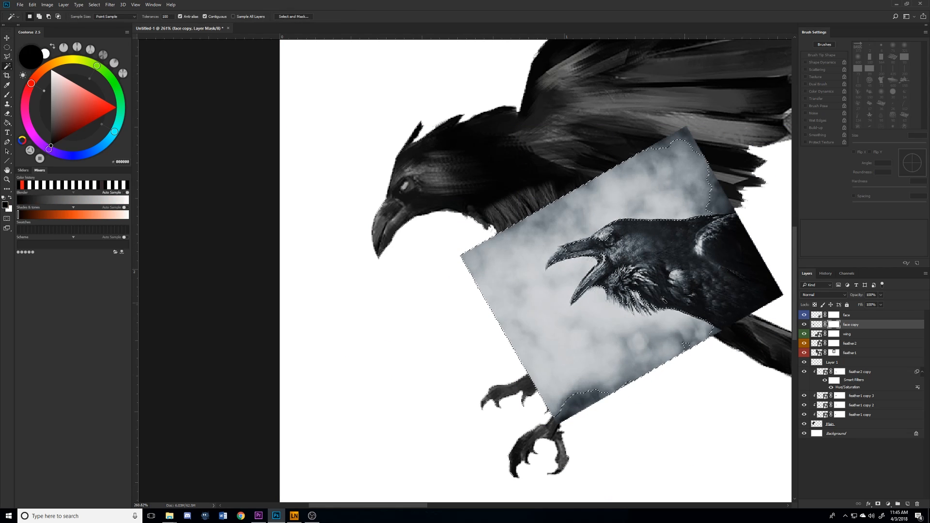
{"action": "key", "text": "g"}
{"action": "left_click", "coordinate": [673, 349]}
{"action": "key", "text": "ctrl+d"}
{"action": "scroll", "coordinate": [682, 322], "scroll_direction": "down", "scroll_amount": 2}
{"action": "scroll", "coordinate": [682, 321], "scroll_direction": "up", "scroll_amount": 2}
{"action": "key", "text": "ctrl+alt+z"}
{"action": "key", "text": "ctrl+alt+z"}
{"action": "key", "text": "ctrl+d"}
Brush out the face copy's background on its mask along the underbody, throat and open beak, reducing the soft brush to 8 px.
{"action": "key", "text": "b"}
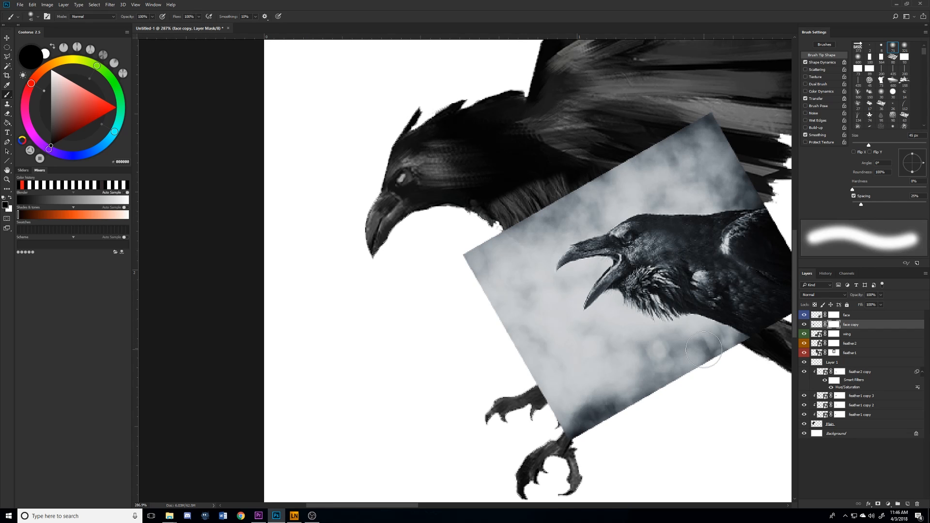
{"action": "mouse_move", "coordinate": [733, 339]}
{"action": "left_mouse_down"}
{"action": "mouse_move", "coordinate": [656, 324]}
{"action": "mouse_move", "coordinate": [615, 297]}
{"action": "mouse_move", "coordinate": [577, 321]}
{"action": "mouse_move", "coordinate": [575, 299]}
{"action": "mouse_move", "coordinate": [589, 277]}
{"action": "left_mouse_up"}
{"action": "key", "text": "x"}
{"action": "key", "text": "bracketleft"}
{"action": "key", "text": "bracketleft"}
{"action": "key", "text": "bracketleft"}
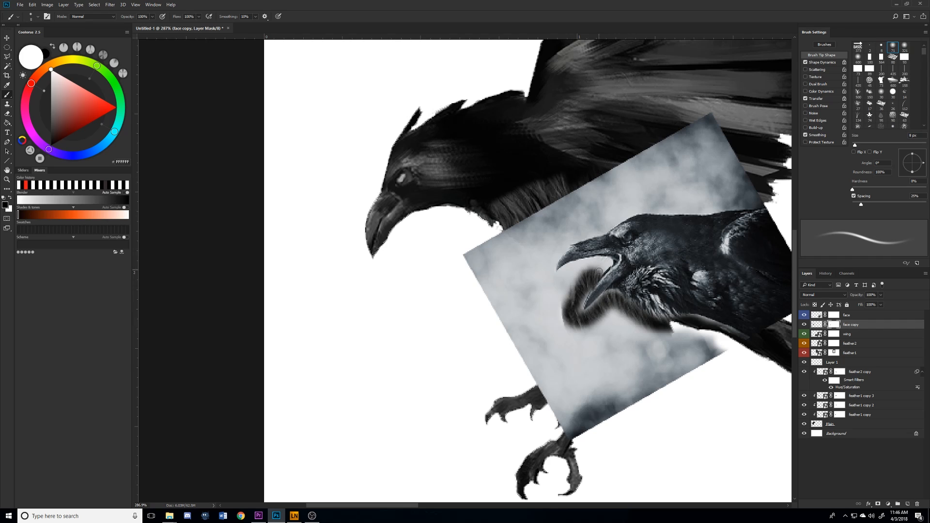
{"action": "key", "text": "x"}
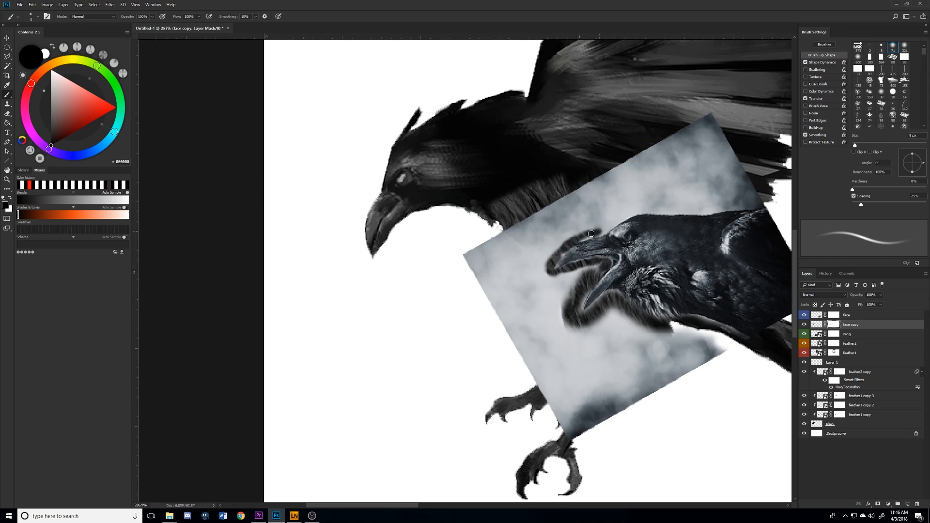
Mask out the face copy's background along the top of the head and nape with the small soft brush.
{"action": "scroll", "coordinate": [666, 286], "scroll_direction": "up", "scroll_amount": 2}
{"action": "scroll", "coordinate": [672, 281], "scroll_direction": "down", "scroll_amount": 1}
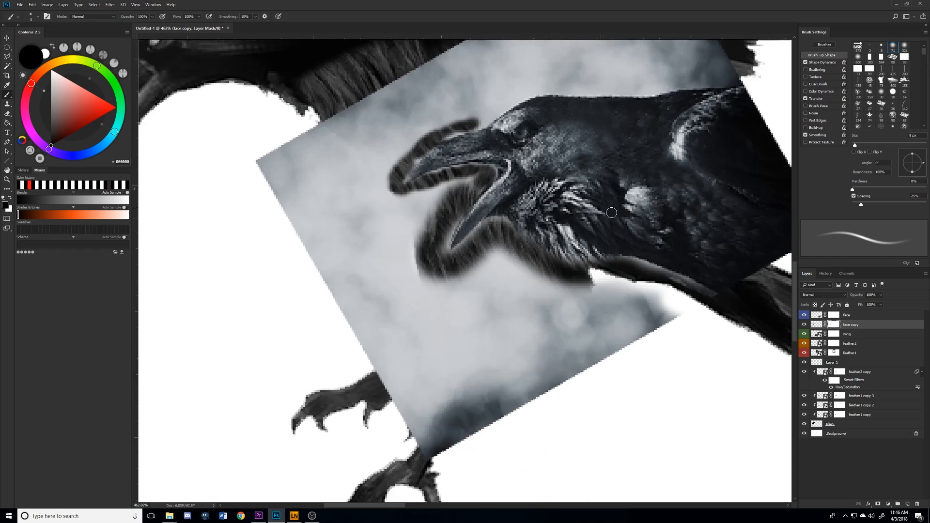
{"action": "scroll", "coordinate": [683, 329], "scroll_direction": "up", "scroll_amount": 3}
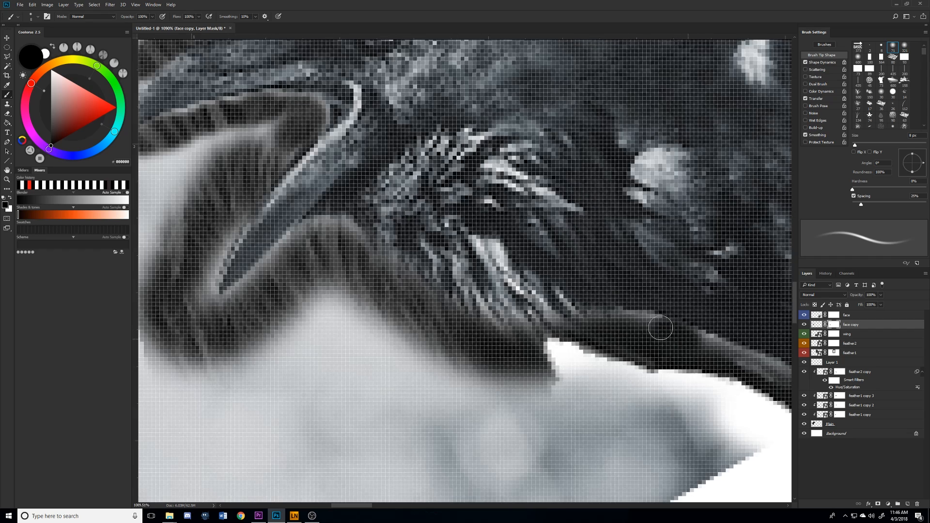
{"action": "scroll", "coordinate": [533, 220], "scroll_direction": "down", "scroll_amount": 3}
{"action": "scroll", "coordinate": [436, 182], "scroll_direction": "up", "scroll_amount": 1}
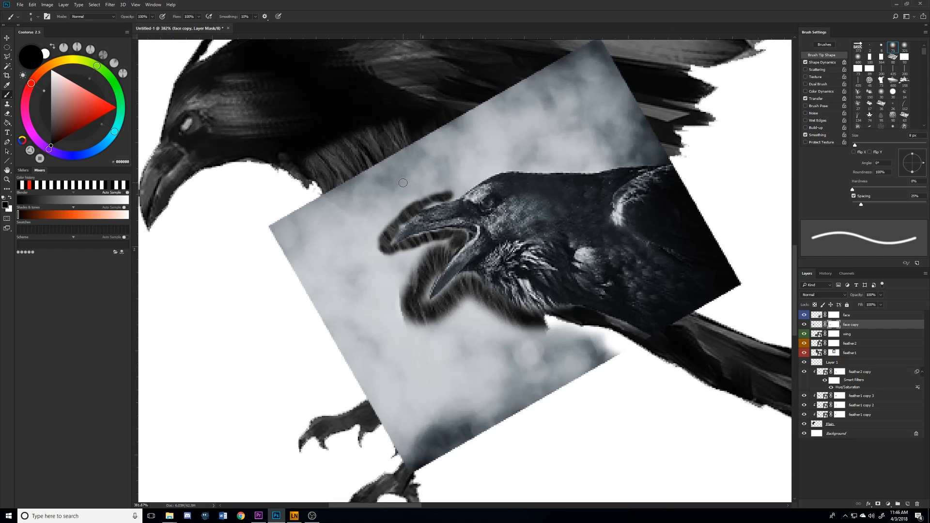
{"action": "scroll", "coordinate": [402, 183], "scroll_direction": "up", "scroll_amount": 2}
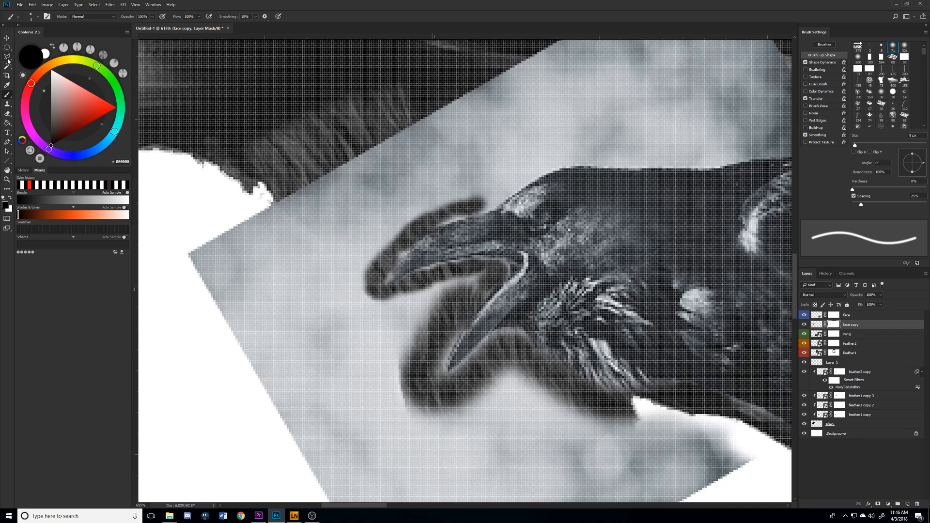
{"action": "mouse_move", "coordinate": [484, 198]}
{"action": "left_mouse_down"}
{"action": "mouse_move", "coordinate": [568, 159]}
{"action": "mouse_move", "coordinate": [622, 151]}
{"action": "mouse_move", "coordinate": [587, 157]}
{"action": "mouse_move", "coordinate": [712, 159]}
{"action": "left_mouse_up"}
{"action": "scroll", "coordinate": [525, 230], "scroll_direction": "down", "scroll_amount": 6}
{"action": "scroll", "coordinate": [524, 228], "scroll_direction": "up", "scroll_amount": 6}
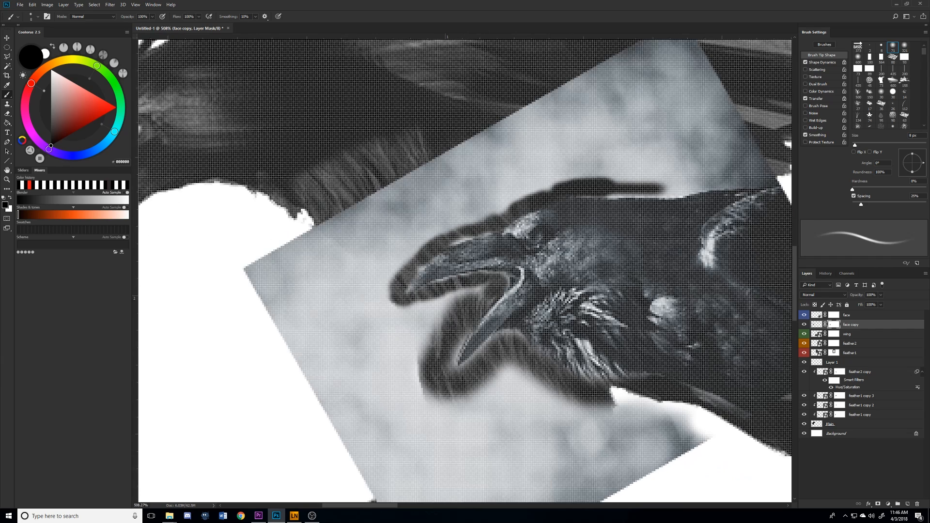
{"action": "scroll", "coordinate": [523, 281], "scroll_direction": "down", "scroll_amount": 5}
{"action": "scroll", "coordinate": [523, 281], "scroll_direction": "up", "scroll_amount": 4}
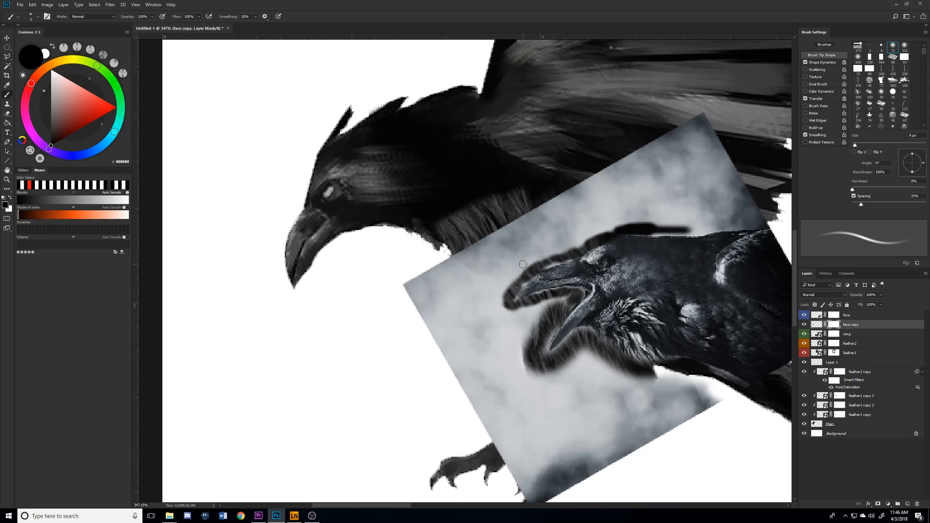
Mask out the area around the face copy's eye with a 25 px soft brush, and hide the photo's body using a black-filled Magic Wand selection.
{"action": "key", "text": "shift+period"}
{"action": "mouse_move", "coordinate": [574, 245]}
{"action": "left_mouse_down"}
{"action": "mouse_move", "coordinate": [573, 287]}
{"action": "mouse_move", "coordinate": [606, 308]}
{"action": "mouse_move", "coordinate": [645, 291]}
{"action": "mouse_move", "coordinate": [646, 213]}
{"action": "mouse_move", "coordinate": [664, 241]}
{"action": "mouse_move", "coordinate": [582, 230]}
{"action": "mouse_move", "coordinate": [636, 225]}
{"action": "mouse_move", "coordinate": [673, 242]}
{"action": "mouse_move", "coordinate": [600, 314]}
{"action": "left_mouse_up"}
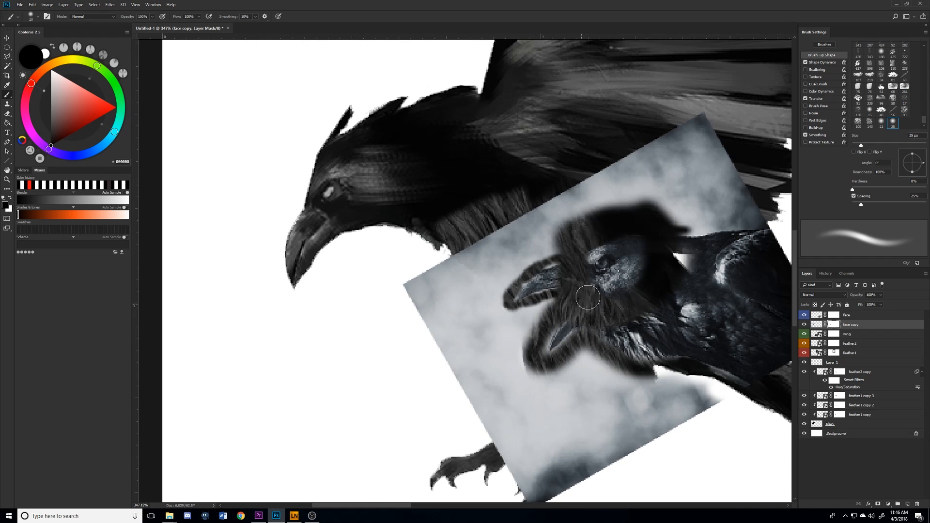
{"action": "key", "text": "w"}
{"action": "left_click", "coordinate": [728, 290]}
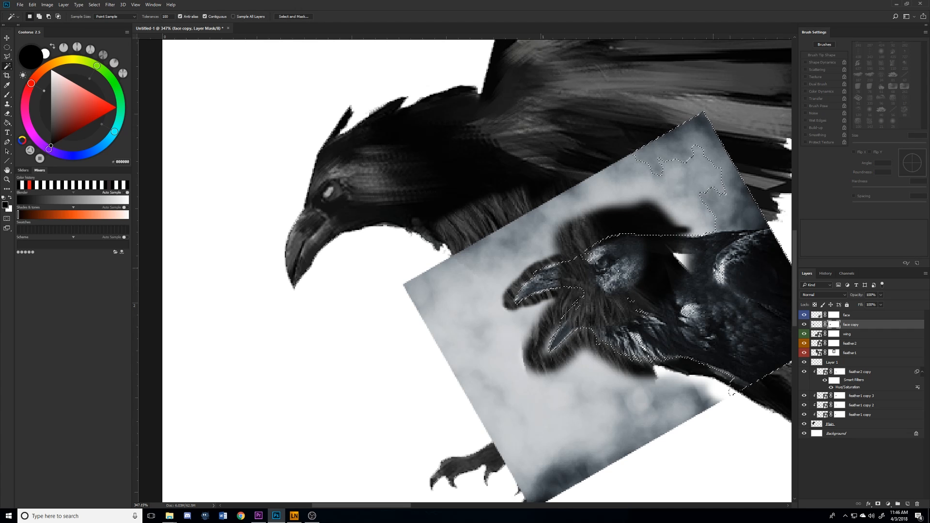
{"action": "key", "text": "ctrl+BackSpace"}
{"action": "key", "text": "g"}
{"action": "left_click", "coordinate": [726, 203]}
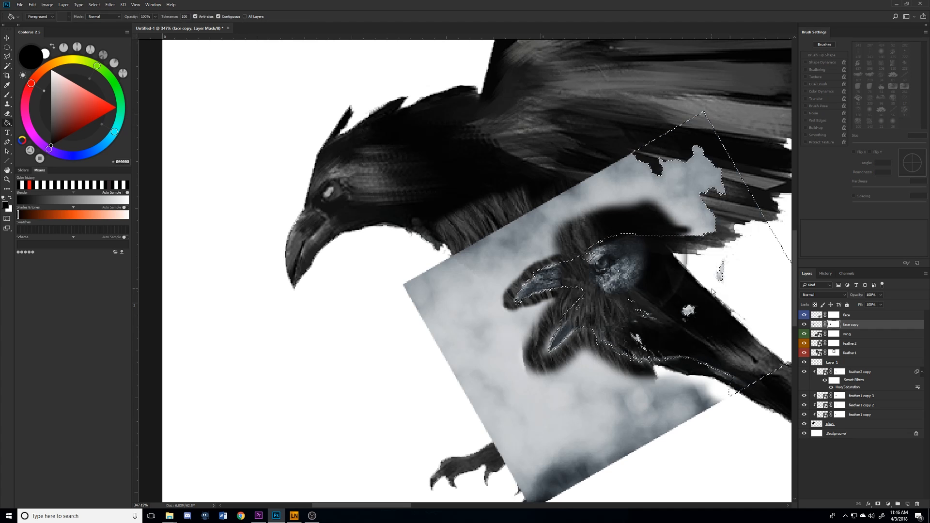
Select the face copy's remaining pale background with the Magic Wand, fill it with black on the layer mask, and deselect.
{"action": "key", "text": "w"}
{"action": "left_click", "coordinate": [592, 199]}
{"action": "key", "text": "ctrl+BackSpace"}
{"action": "key", "text": "alt+BackSpace"}
{"action": "key", "text": "g"}
{"action": "left_click", "coordinate": [595, 184]}
{"action": "key", "text": "ctrl+d"}
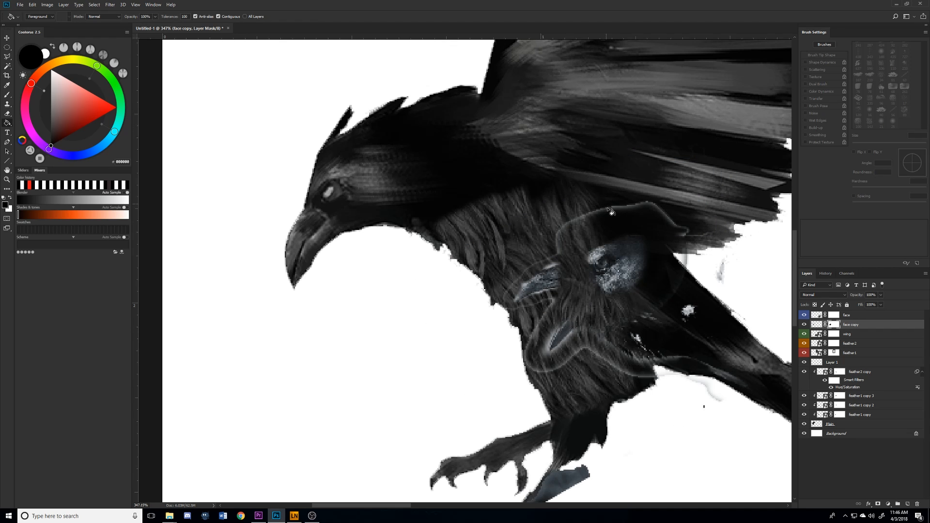
Brush away the leftover halos and specks around the face copy's eye patch on its layer mask.
{"action": "scroll", "coordinate": [615, 208], "scroll_direction": "down", "scroll_amount": 3}
{"action": "scroll", "coordinate": [627, 214], "scroll_direction": "up", "scroll_amount": 3}
{"action": "key", "text": "b"}
{"action": "mouse_move", "coordinate": [726, 254]}
{"action": "left_mouse_down"}
{"action": "mouse_move", "coordinate": [669, 207]}
{"action": "mouse_move", "coordinate": [567, 233]}
{"action": "mouse_move", "coordinate": [548, 302]}
{"action": "mouse_move", "coordinate": [529, 301]}
{"action": "mouse_move", "coordinate": [545, 363]}
{"action": "mouse_move", "coordinate": [598, 365]}
{"action": "mouse_move", "coordinate": [697, 296]}
{"action": "left_mouse_up"}
{"action": "mouse_move", "coordinate": [720, 252]}
{"action": "left_mouse_down"}
{"action": "mouse_move", "coordinate": [656, 376]}
{"action": "mouse_move", "coordinate": [669, 386]}
{"action": "mouse_move", "coordinate": [758, 385]}
{"action": "left_mouse_up"}
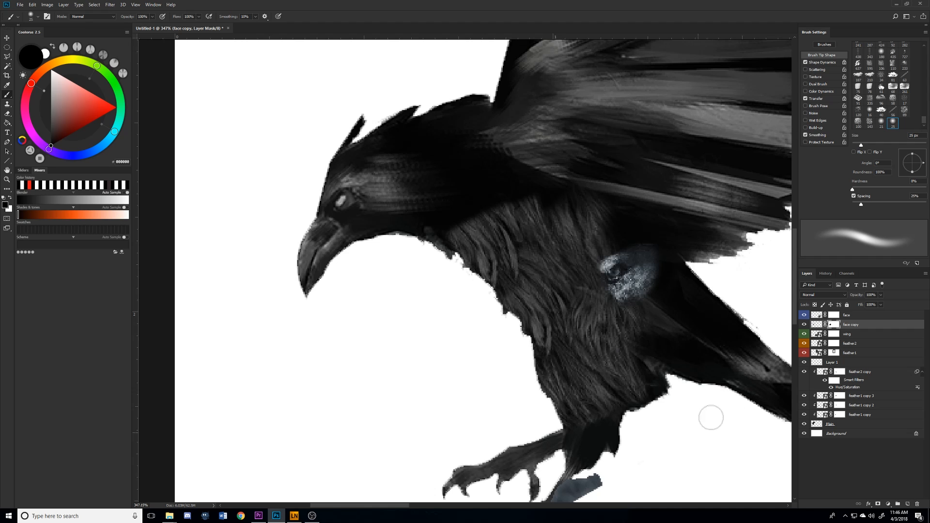
Move the face copy's eye patch onto the painted crow's head and mask out the stray background fragment.
{"action": "scroll", "coordinate": [708, 421], "scroll_direction": "right", "scroll_amount": 5}
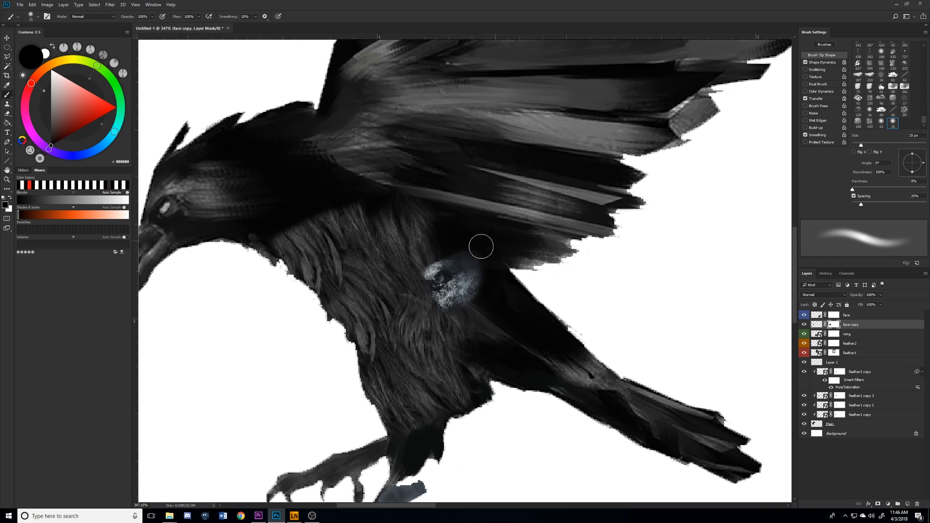
{"action": "key", "text": "v"}
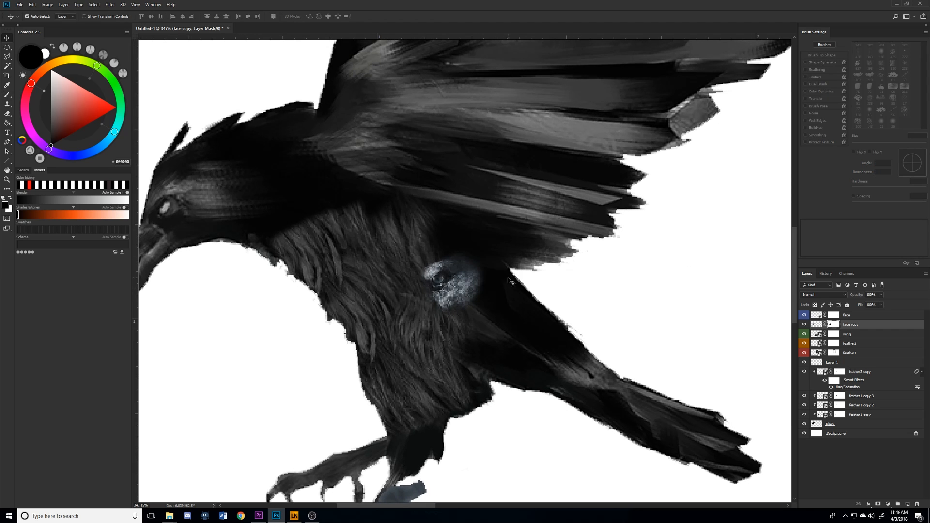
{"action": "left_click_drag", "start_coordinate": [460, 291], "coordinate": [216, 231]}
{"action": "scroll", "coordinate": [465, 208], "scroll_direction": "down", "scroll_amount": 3}
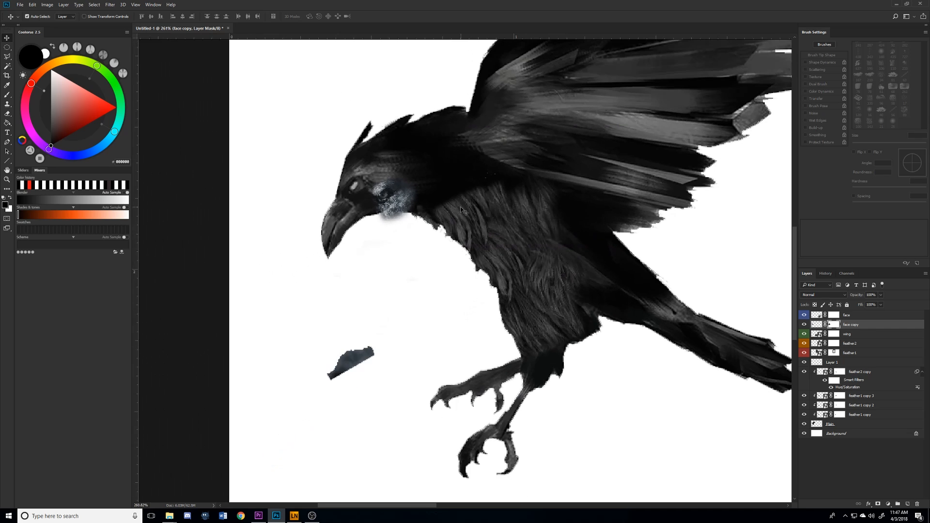
{"action": "key", "text": "b"}
{"action": "left_click_drag", "start_coordinate": [346, 365], "coordinate": [373, 363]}
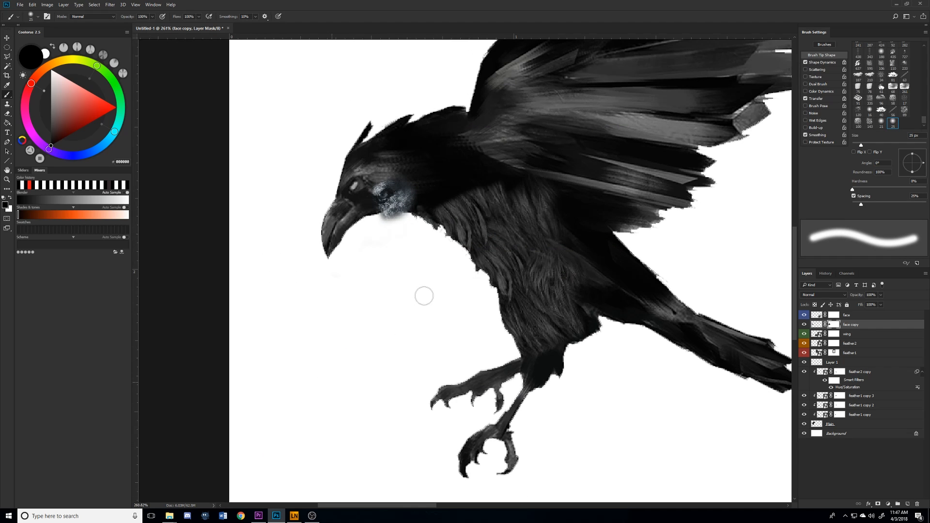
Fine-tune the position of the face copy so its patch sits over the painted crow's eye and cheek.
{"action": "key", "text": "v"}
{"action": "left_click_drag", "start_coordinate": [391, 201], "coordinate": [368, 194]}
{"action": "scroll", "coordinate": [368, 194], "scroll_direction": "up", "scroll_amount": 2}
{"action": "scroll", "coordinate": [378, 199], "scroll_direction": "down", "scroll_amount": 3}
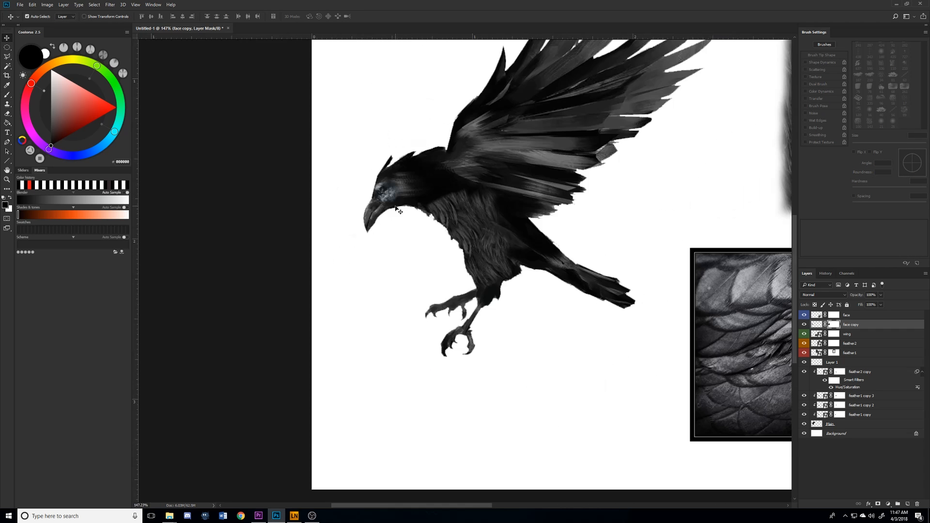
{"action": "scroll", "coordinate": [392, 203], "scroll_direction": "up", "scroll_amount": 5}
{"action": "mouse_move", "coordinate": [388, 196]}
{"action": "left_mouse_down"}
{"action": "mouse_move", "coordinate": [433, 197]}
{"action": "mouse_move", "coordinate": [389, 196]}
{"action": "left_mouse_up"}
{"action": "key", "text": "ctrl+t"}
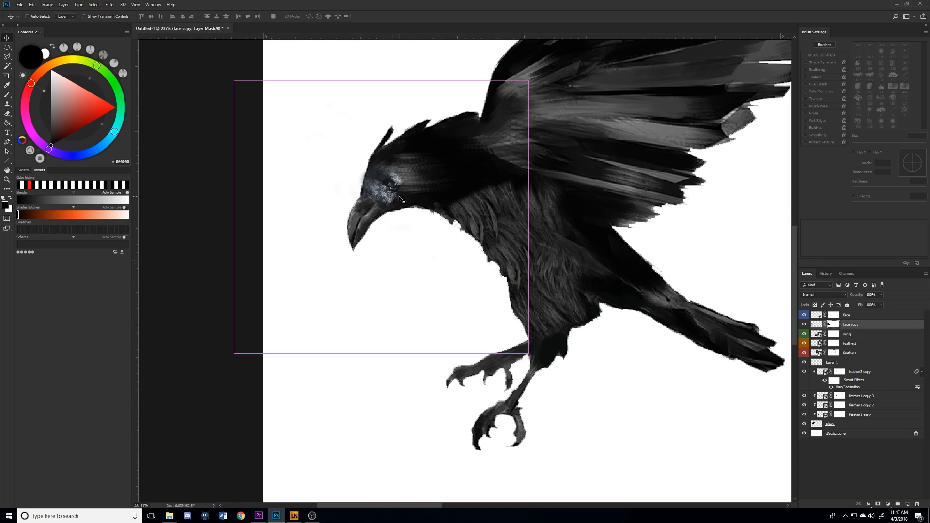
{"action": "key", "text": "ctrl+shift+h"}
{"action": "key", "text": "Return"}
{"action": "left_click_drag", "start_coordinate": [388, 196], "coordinate": [388, 198]}
Distort the face copy in perspective, shortening the edge on the beak side and stretching the opposite edge taller.
{"action": "key", "text": "ctrl+t"}
{"action": "right_click", "coordinate": [388, 197]}
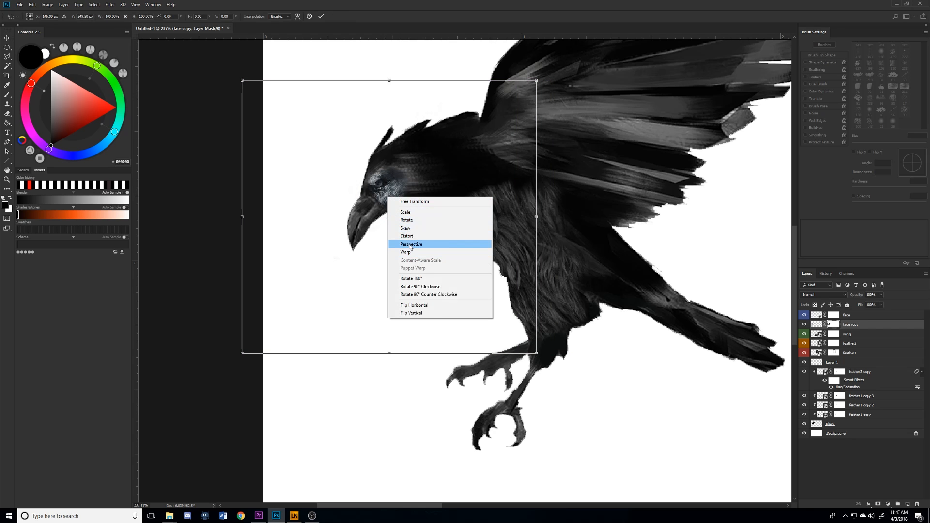
{"action": "left_click", "coordinate": [410, 245]}
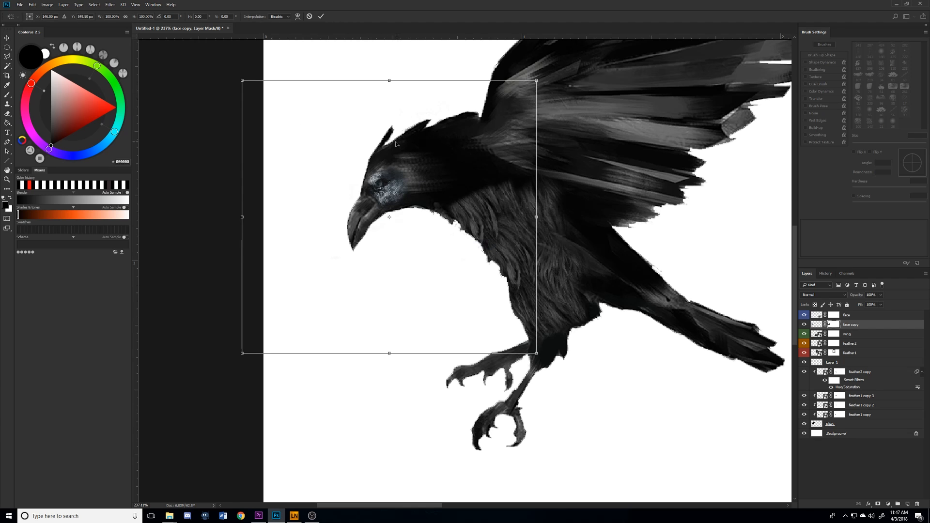
{"action": "left_click_drag", "start_coordinate": [241, 82], "coordinate": [242, 89]}
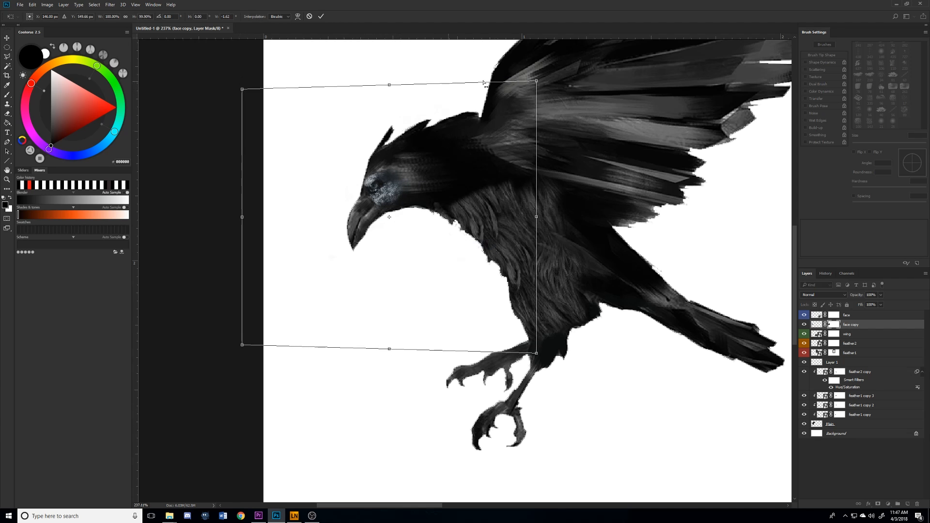
{"action": "left_click_drag", "start_coordinate": [539, 83], "coordinate": [536, 30]}
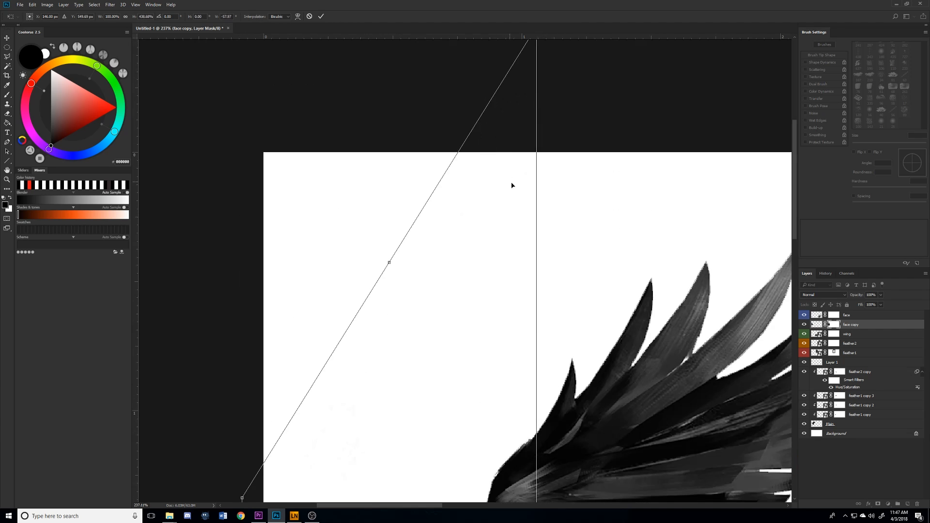
{"action": "scroll", "coordinate": [514, 201], "scroll_direction": "down", "scroll_amount": 7}
{"action": "left_click_drag", "start_coordinate": [528, 113], "coordinate": [528, 309]}
{"action": "left_click_drag", "start_coordinate": [425, 410], "coordinate": [444, 411]}
Shift the distorted face copy down and left toward the beak and apply the transformation.
{"action": "scroll", "coordinate": [421, 386], "scroll_direction": "up", "scroll_amount": 5}
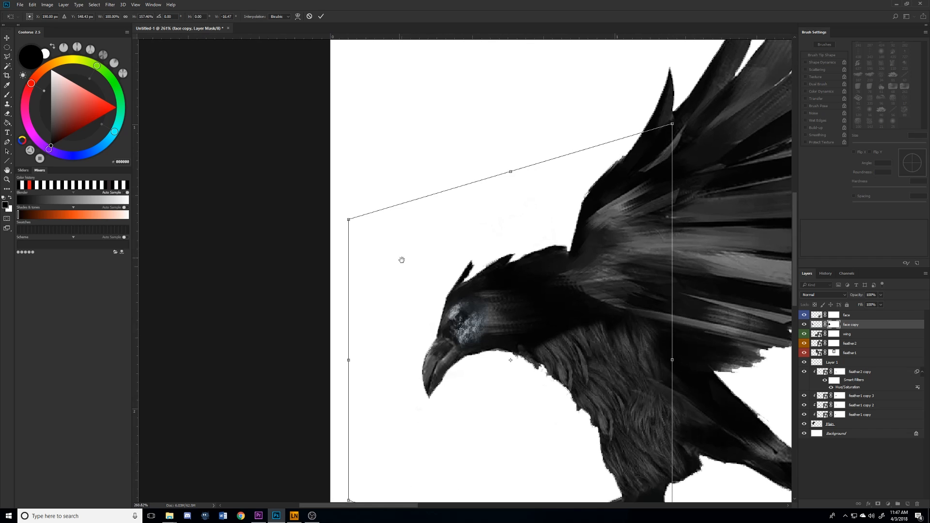
{"action": "left_click_drag", "start_coordinate": [469, 318], "coordinate": [457, 335]}
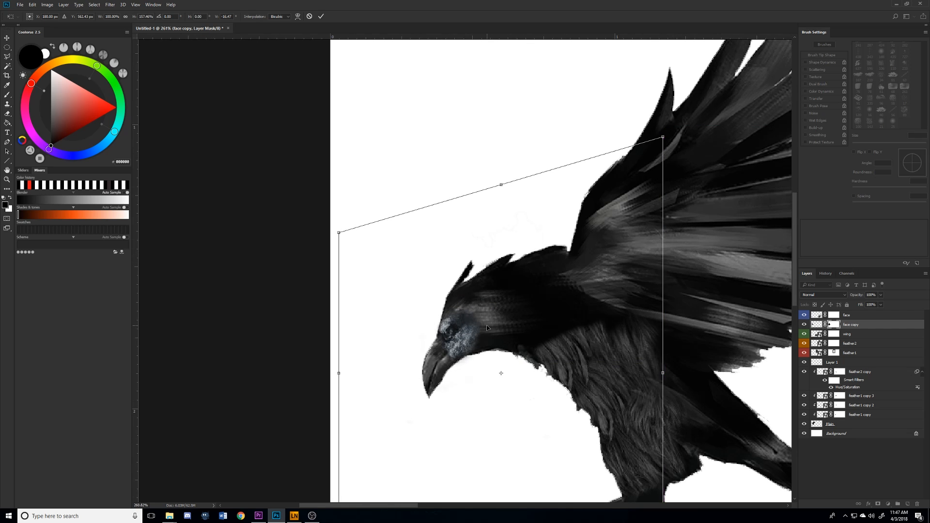
{"action": "scroll", "coordinate": [486, 328], "scroll_direction": "down", "scroll_amount": 2}
{"action": "scroll", "coordinate": [487, 328], "scroll_direction": "down", "scroll_amount": 10}
{"action": "scroll", "coordinate": [463, 327], "scroll_direction": "up", "scroll_amount": 10}
{"action": "key", "text": "Return"}
Darken the face copy's image with Hue/Saturation, setting Lightness to -53.
{"action": "key", "text": "ctrl"}
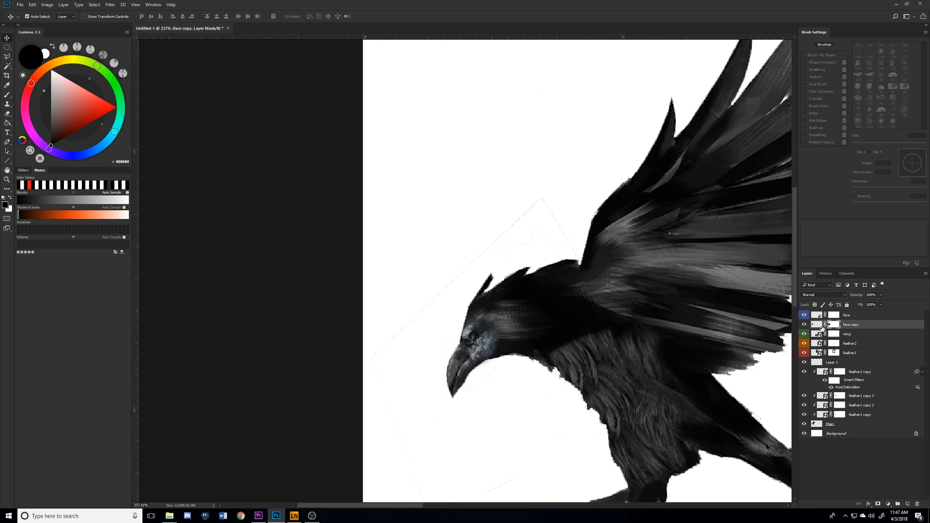
{"action": "key", "text": "ctrl+u"}
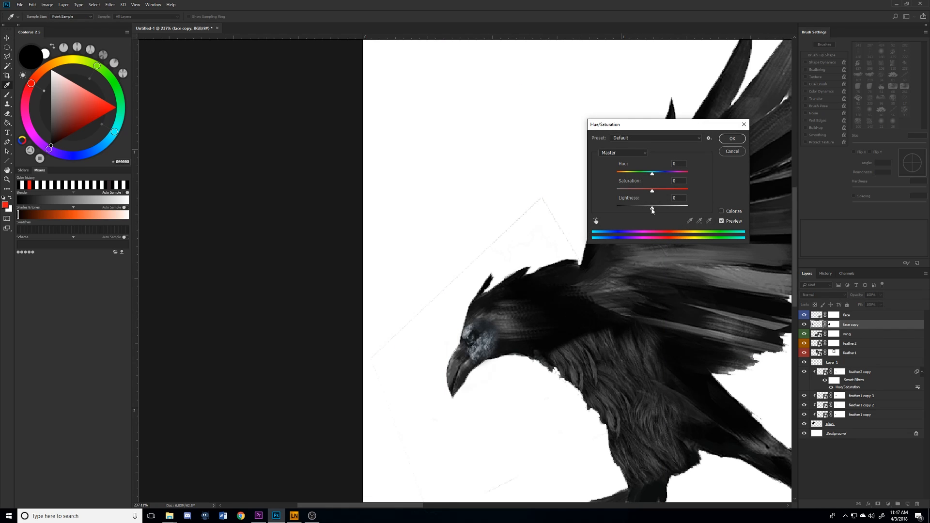
{"action": "left_click_drag", "start_coordinate": [652, 211], "coordinate": [638, 209]}
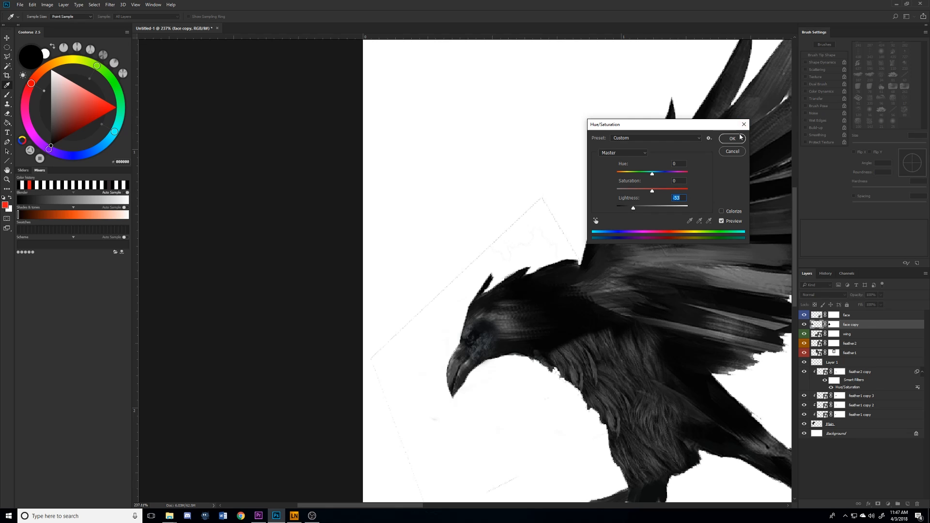
{"action": "left_click", "coordinate": [739, 137]}
Brush out the faint leftover photo edge lines and specks around the crow on the face copy's layer mask.
{"action": "scroll", "coordinate": [544, 247], "scroll_direction": "up", "scroll_amount": 1}
{"action": "key", "text": "b"}
{"action": "scroll", "coordinate": [536, 168], "scroll_direction": "up", "scroll_amount": 1}
{"action": "left_click_drag", "start_coordinate": [494, 94], "coordinate": [536, 151]}
{"action": "key", "text": "ctrl+z"}
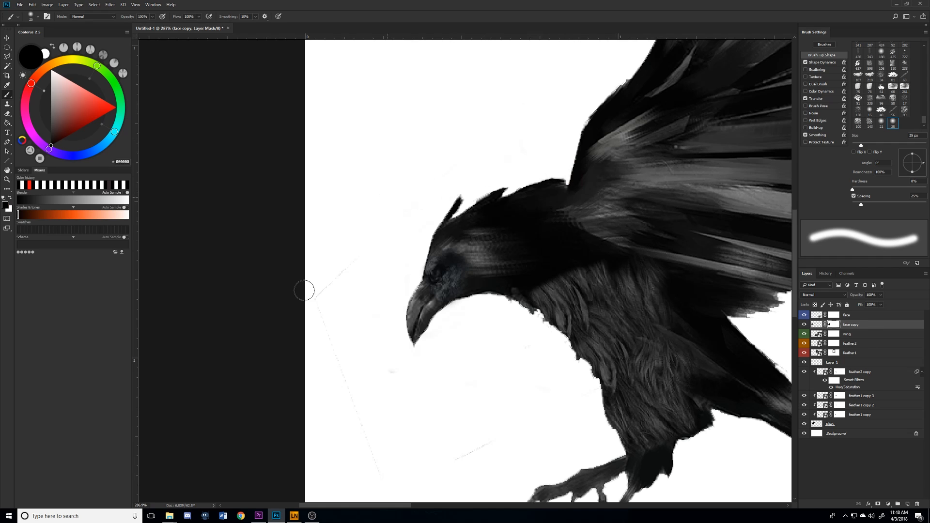
{"action": "left_click_drag", "start_coordinate": [515, 425], "coordinate": [411, 208]}
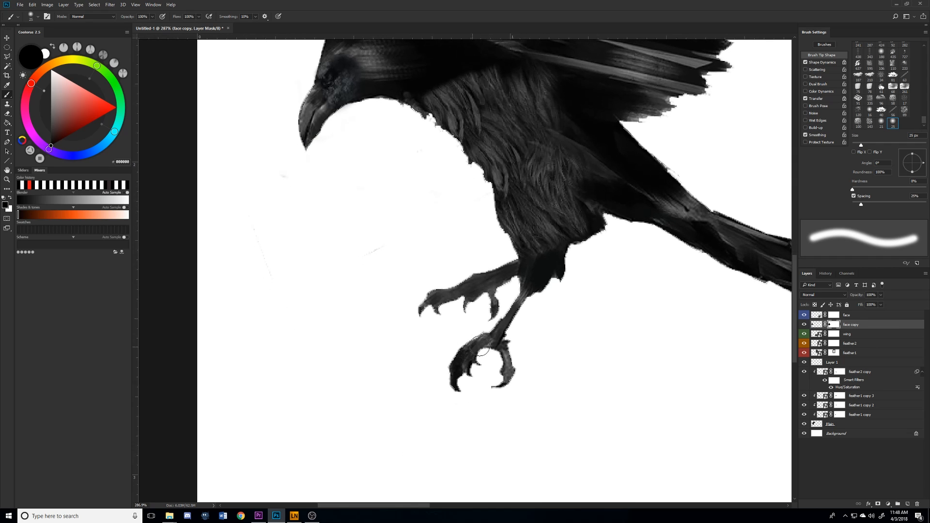
{"action": "scroll", "coordinate": [541, 282], "scroll_direction": "down", "scroll_amount": 5}
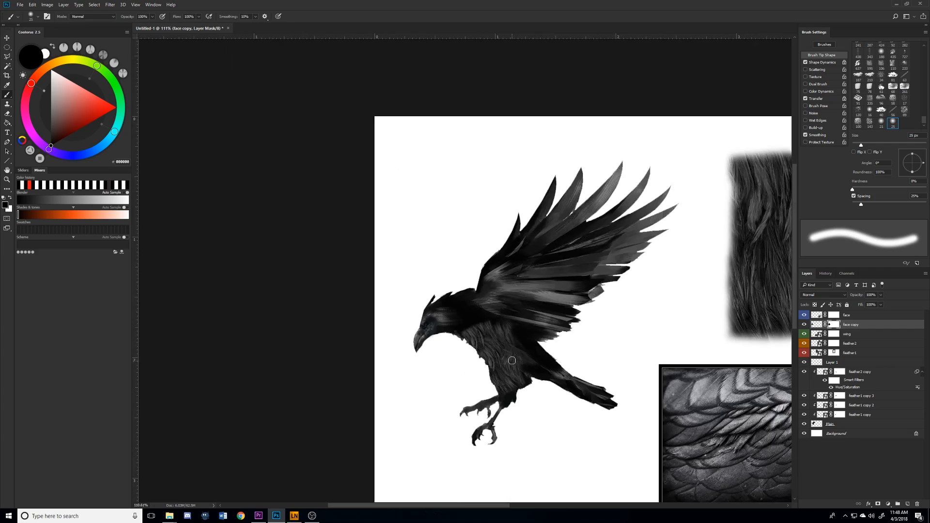
{"action": "scroll", "coordinate": [512, 361], "scroll_direction": "up", "scroll_amount": 5}
{"action": "left_click_drag", "start_coordinate": [512, 360], "coordinate": [421, 219]}
{"action": "scroll", "coordinate": [399, 229], "scroll_direction": "down", "scroll_amount": 6}
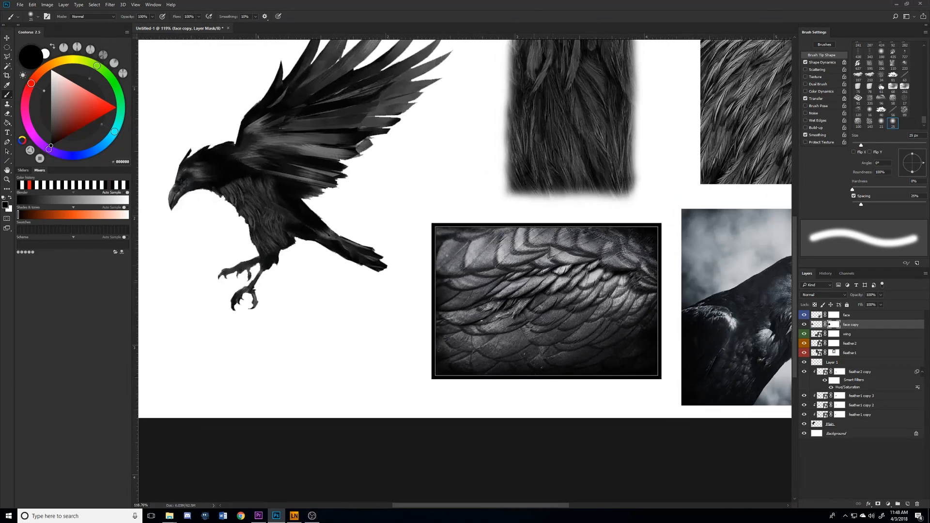
{"action": "scroll", "coordinate": [429, 297], "scroll_direction": "up", "scroll_amount": 3}
Duplicate the wing reference layer and move the copy up toward the painted crow's wing.
{"action": "key", "text": "v"}
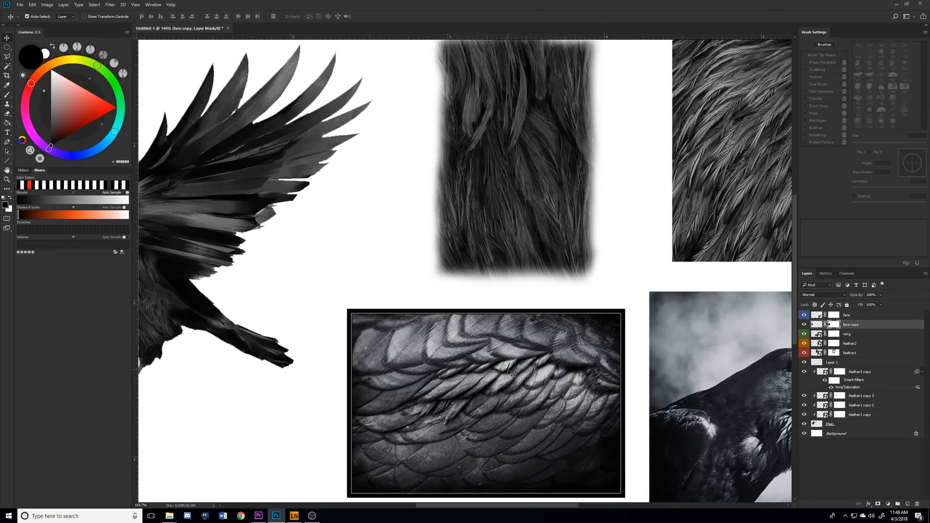
{"action": "left_click", "coordinate": [835, 334]}
{"action": "key", "text": "ctrl+j"}
{"action": "key", "text": "ctrl+t"}
{"action": "left_click_drag", "start_coordinate": [485, 385], "coordinate": [342, 228]}
{"action": "key", "text": "Return"}
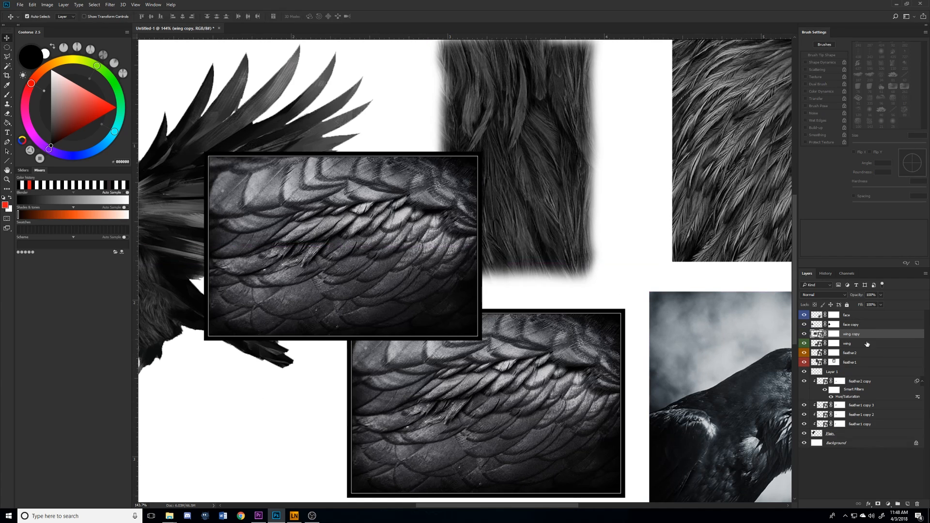
Fade out the wing copy's black frame and borders on its layer mask with a large soft brush.
{"action": "left_click", "coordinate": [831, 336]}
{"action": "key", "text": "b"}
{"action": "mouse_move", "coordinate": [494, 286]}
{"action": "left_mouse_down"}
{"action": "mouse_move", "coordinate": [474, 301]}
{"action": "mouse_move", "coordinate": [480, 336]}
{"action": "mouse_move", "coordinate": [465, 150]}
{"action": "mouse_move", "coordinate": [182, 155]}
{"action": "mouse_move", "coordinate": [521, 153]}
{"action": "mouse_move", "coordinate": [185, 204]}
{"action": "mouse_move", "coordinate": [227, 325]}
{"action": "mouse_move", "coordinate": [485, 334]}
{"action": "mouse_move", "coordinate": [495, 291]}
{"action": "mouse_move", "coordinate": [487, 245]}
{"action": "mouse_move", "coordinate": [426, 334]}
{"action": "mouse_move", "coordinate": [319, 365]}
{"action": "mouse_move", "coordinate": [190, 259]}
{"action": "mouse_move", "coordinate": [373, 125]}
{"action": "left_mouse_up"}
Flip and rotate the wing copy to follow the painted wing's angle and place it over that wing.
{"action": "key", "text": "ctrl+t"}
{"action": "mouse_move", "coordinate": [516, 145]}
{"action": "left_mouse_down"}
{"action": "mouse_move", "coordinate": [651, 126]}
{"action": "mouse_move", "coordinate": [597, 58]}
{"action": "mouse_move", "coordinate": [629, 111]}
{"action": "left_mouse_up"}
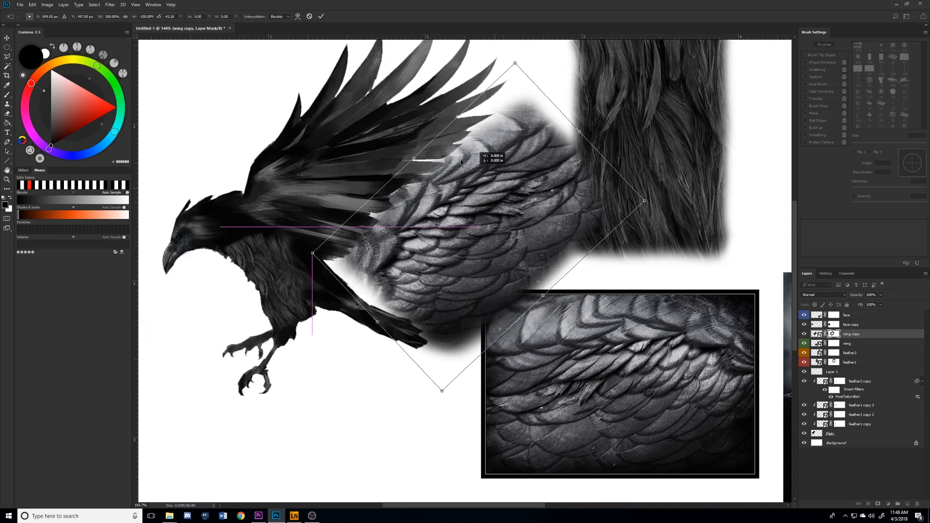
{"action": "left_click_drag", "start_coordinate": [477, 218], "coordinate": [341, 104]}
{"action": "key", "text": "Return"}
Move the wing copy directly below Layer 1 in the layer stack and clip it to the painted crow.
{"action": "key", "text": "b"}
{"action": "left_click_drag", "start_coordinate": [867, 335], "coordinate": [854, 380]}
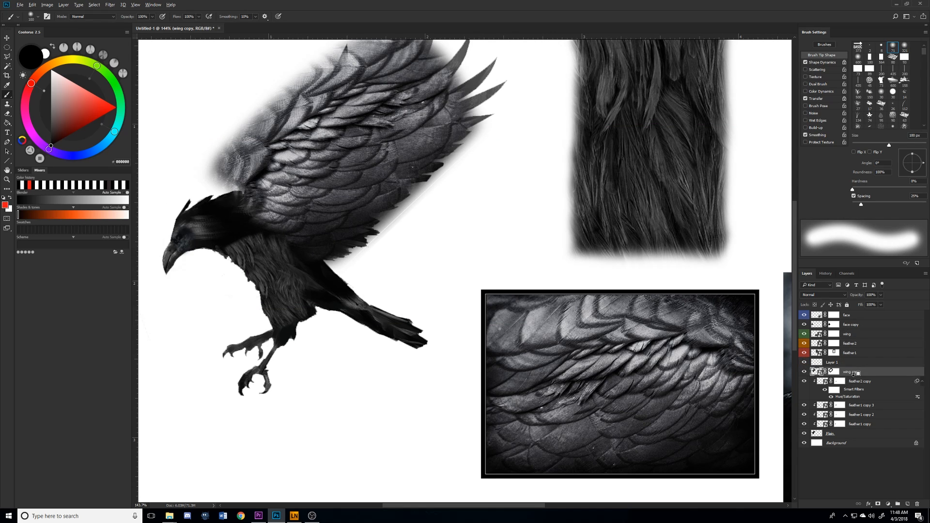
{"action": "key", "text": "ctrl+t"}
{"action": "key", "text": "ctrl+0"}
{"action": "left_click_drag", "start_coordinate": [440, 109], "coordinate": [437, 104]}
{"action": "key", "text": "Escape"}
Scale the wing copy down and fit it over the inner part of the painted wing.
{"action": "key", "text": "ctrl+t"}
{"action": "left_click_drag", "start_coordinate": [193, 96], "coordinate": [259, 169]}
{"action": "left_click_drag", "start_coordinate": [308, 232], "coordinate": [260, 224]}
{"action": "left_click_drag", "start_coordinate": [405, 177], "coordinate": [411, 201]}
{"action": "key", "text": "b"}
{"action": "scroll", "coordinate": [425, 214], "scroll_direction": "up", "scroll_amount": 3}
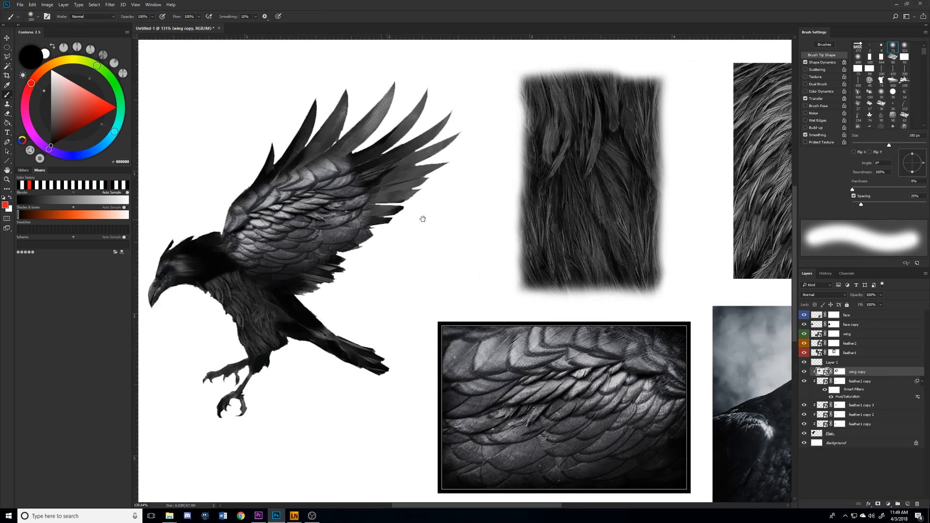
Darken the wing copy with Hue/Saturation and reduce its Saturation to -33.
{"action": "key", "text": "ctrl+u"}
{"action": "left_click_drag", "start_coordinate": [616, 229], "coordinate": [604, 231]}
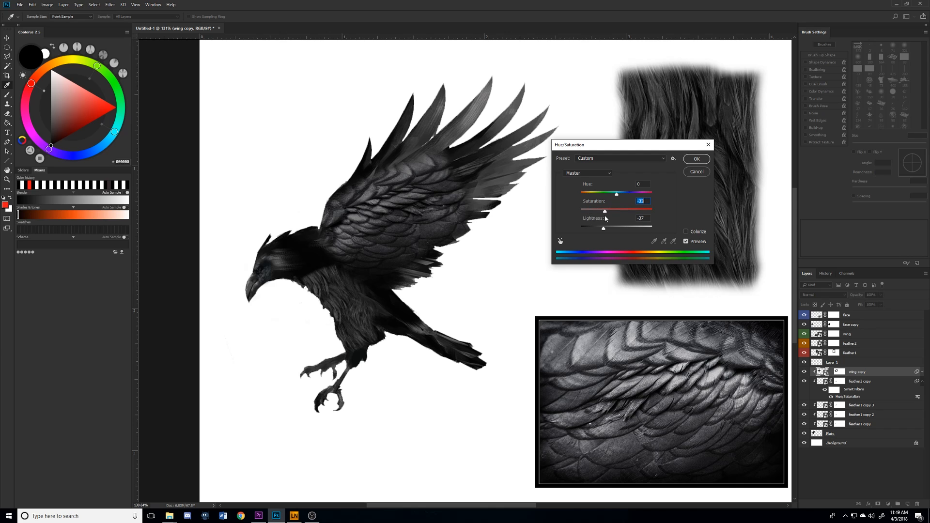
{"action": "left_click_drag", "start_coordinate": [604, 229], "coordinate": [600, 229]}
{"action": "left_click", "coordinate": [702, 163]}
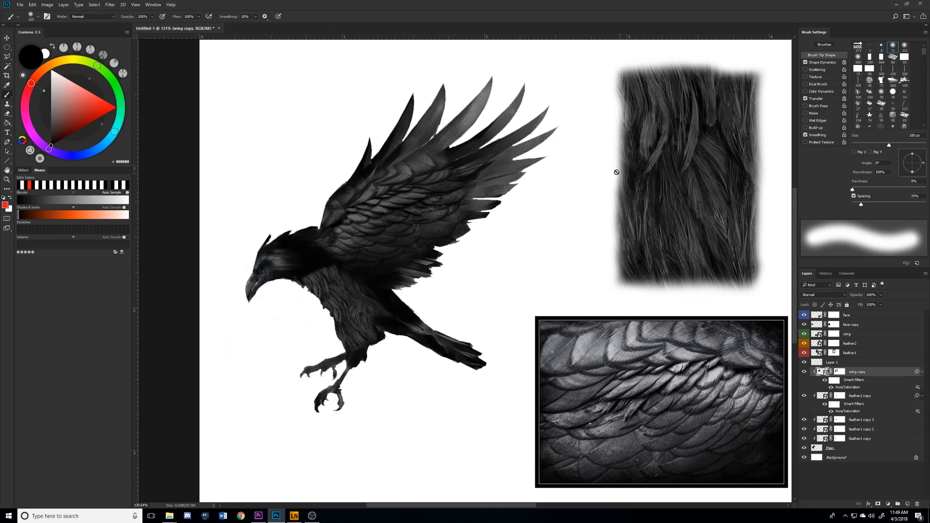
Shift the wing copy slightly down and right to align its feathers with the painted wing.
{"action": "scroll", "coordinate": [347, 221], "scroll_direction": "down", "scroll_amount": 5}
{"action": "scroll", "coordinate": [303, 277], "scroll_direction": "up", "scroll_amount": 5}
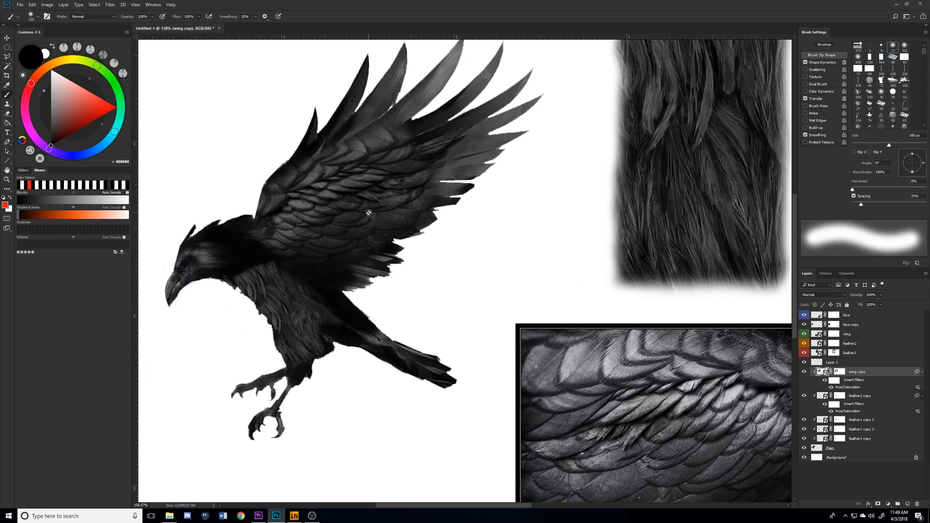
{"action": "key", "text": "v"}
{"action": "mouse_move", "coordinate": [311, 193]}
{"action": "left_mouse_down"}
{"action": "mouse_move", "coordinate": [427, 226]}
{"action": "mouse_move", "coordinate": [334, 203]}
{"action": "mouse_move", "coordinate": [339, 218]}
{"action": "mouse_move", "coordinate": [392, 225]}
{"action": "mouse_move", "coordinate": [327, 218]}
{"action": "mouse_move", "coordinate": [334, 204]}
{"action": "left_mouse_up"}
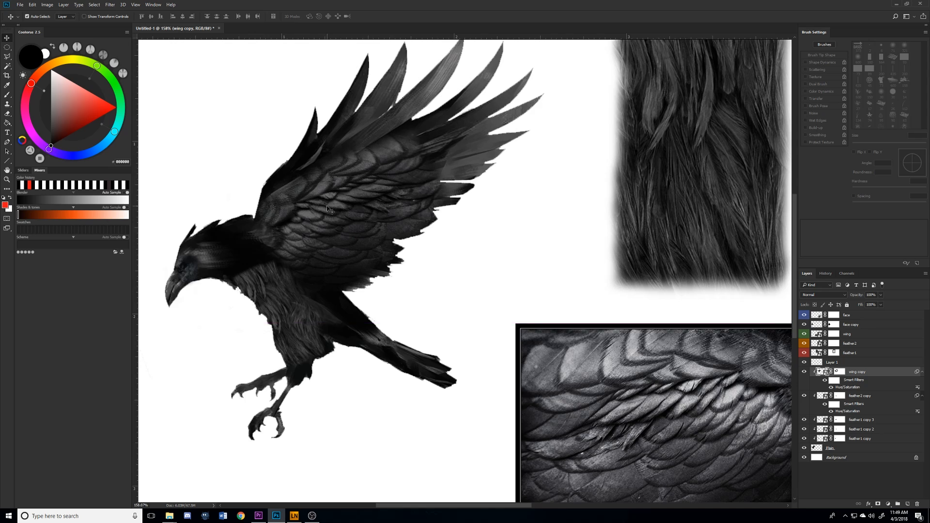
{"action": "key", "text": "ctrl+0"}
{"action": "scroll", "coordinate": [307, 198], "scroll_direction": "up", "scroll_amount": 5}
{"action": "left_click_drag", "start_coordinate": [312, 263], "coordinate": [505, 219]}
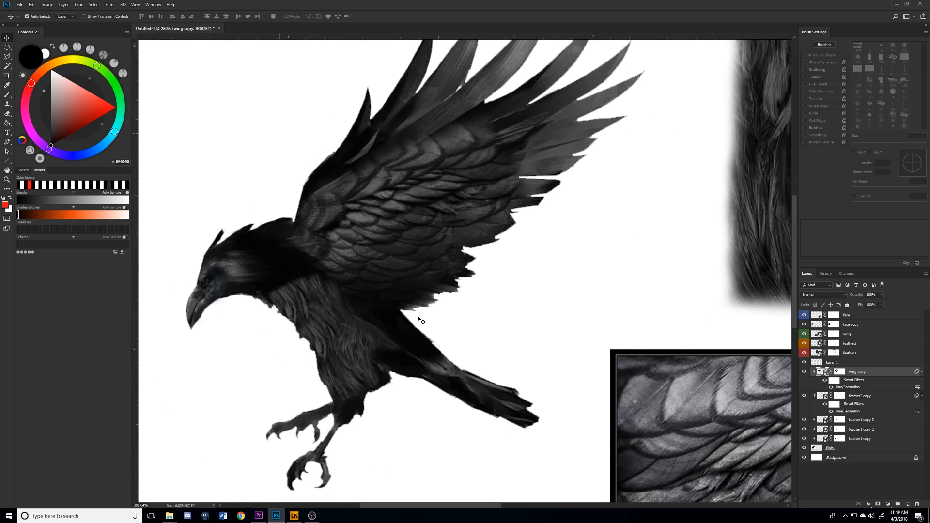
{"action": "scroll", "coordinate": [420, 320], "scroll_direction": "up", "scroll_amount": 4}
{"action": "left_click_drag", "start_coordinate": [447, 269], "coordinate": [458, 268]}
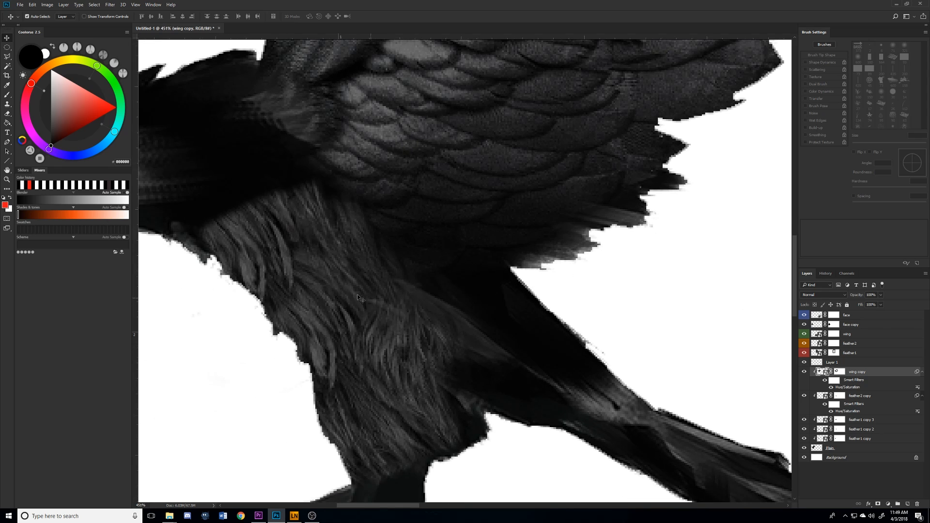
Examine how the wing copy fits the painted wing, both across the whole crow and up close.
{"action": "scroll", "coordinate": [345, 301], "scroll_direction": "down", "scroll_amount": 2}
{"action": "scroll", "coordinate": [362, 280], "scroll_direction": "down", "scroll_amount": 5}
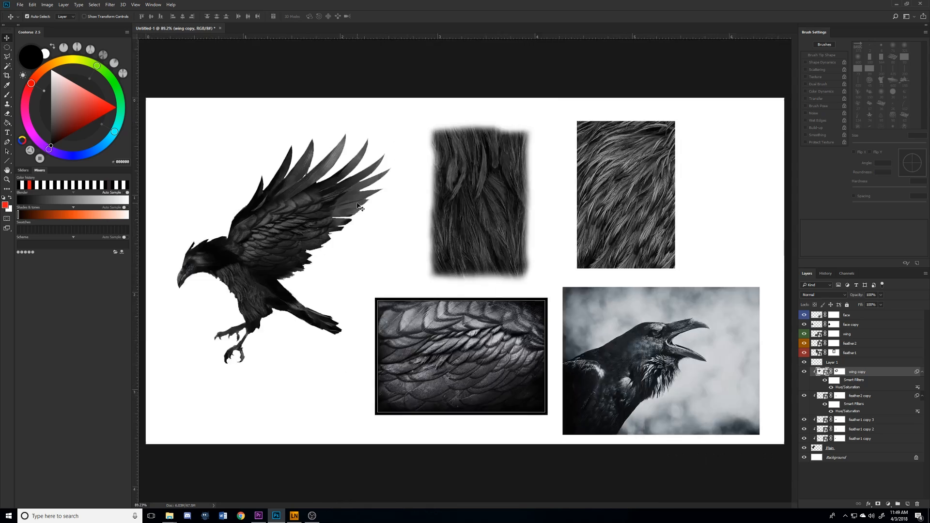
{"action": "scroll", "coordinate": [584, 226], "scroll_direction": "up", "scroll_amount": 5}
{"action": "left_click_drag", "start_coordinate": [306, 219], "coordinate": [524, 218]}
{"action": "scroll", "coordinate": [674, 336], "scroll_direction": "down", "scroll_amount": 5}
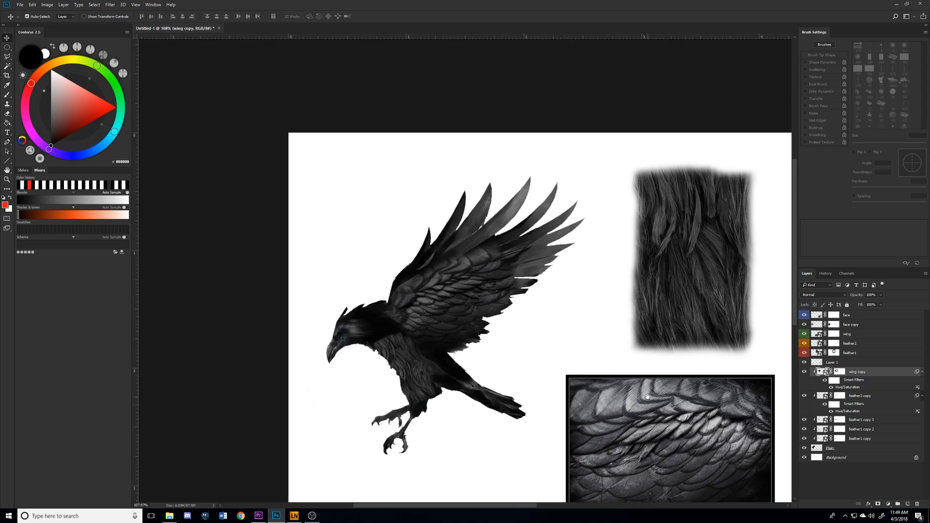
{"action": "scroll", "coordinate": [540, 269], "scroll_direction": "up", "scroll_amount": 2}
{"action": "scroll", "coordinate": [417, 214], "scroll_direction": "up", "scroll_amount": 4}
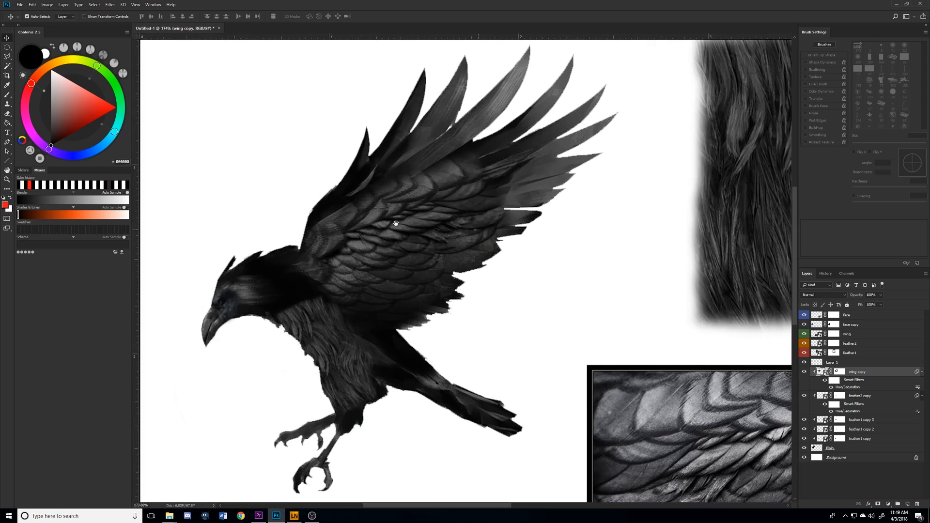
{"action": "left_click_drag", "start_coordinate": [396, 214], "coordinate": [377, 208]}
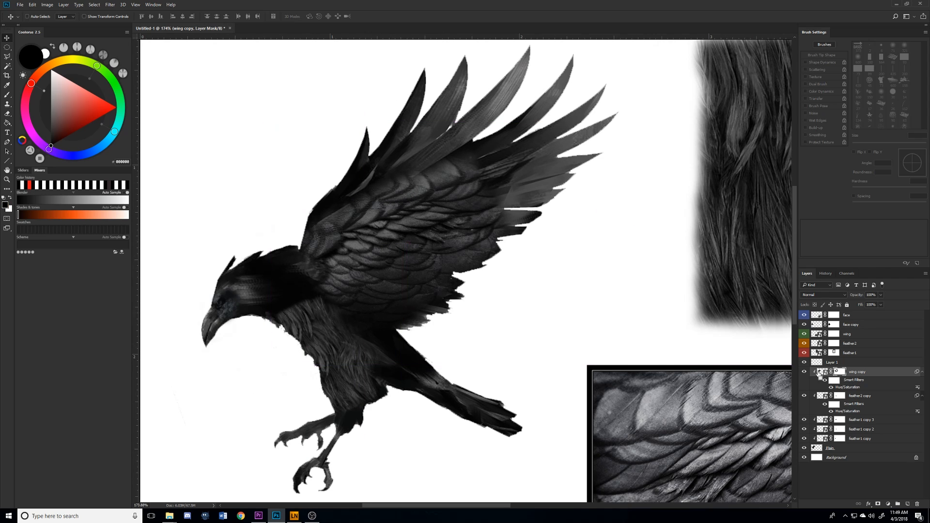
Paint black on the wing copy's mask with a textured 35 px brush to blend its feathers into the painted wing.
{"action": "key", "text": "b"}
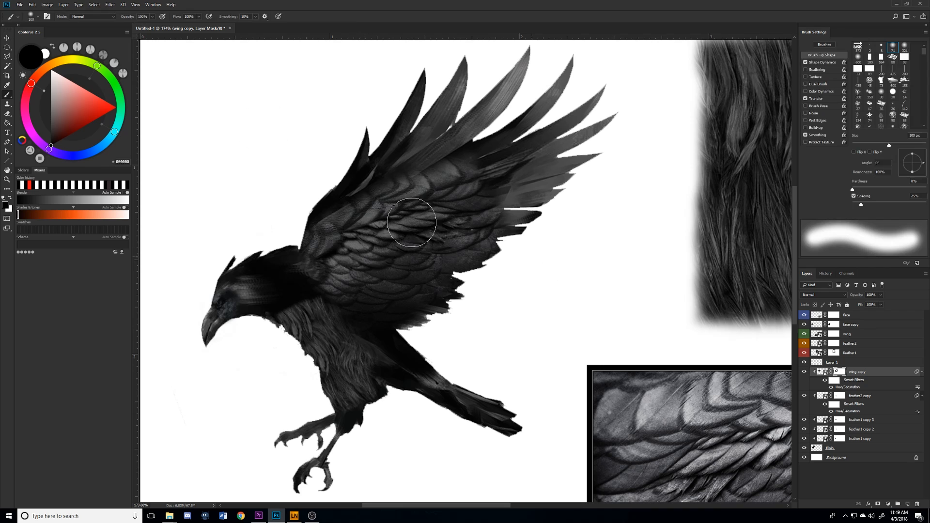
{"action": "left_click", "coordinate": [29, 17]}
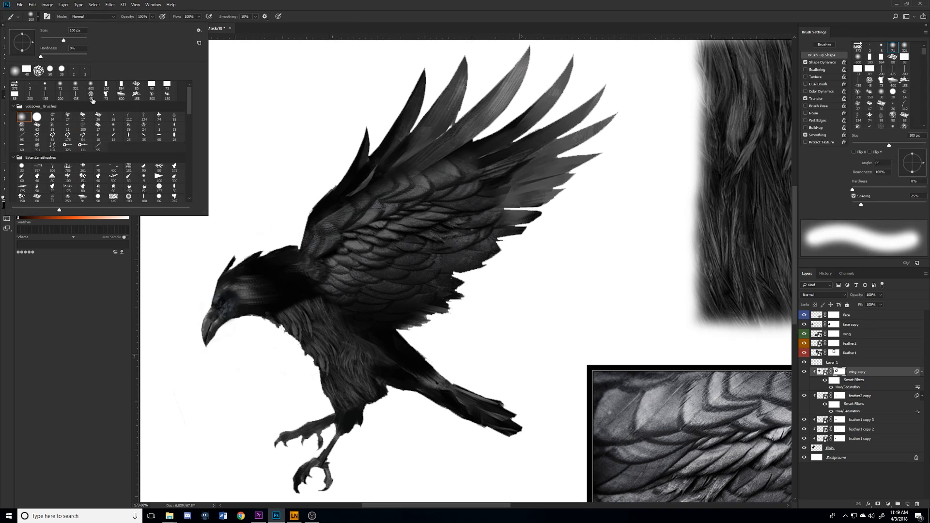
{"action": "left_click", "coordinate": [92, 96]}
{"action": "left_click", "coordinate": [449, 220]}
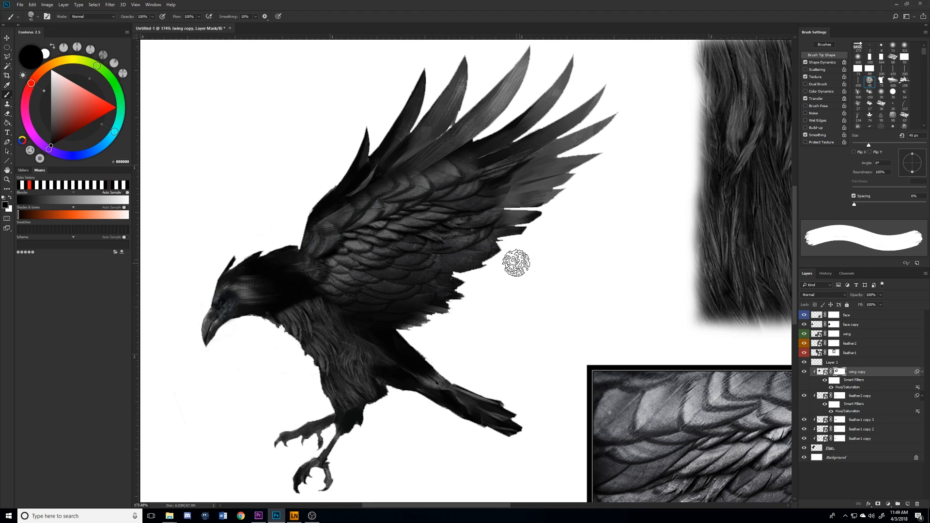
{"action": "key", "text": "bracketleft"}
{"action": "key", "text": "bracketleft"}
{"action": "key", "text": "bracketleft"}
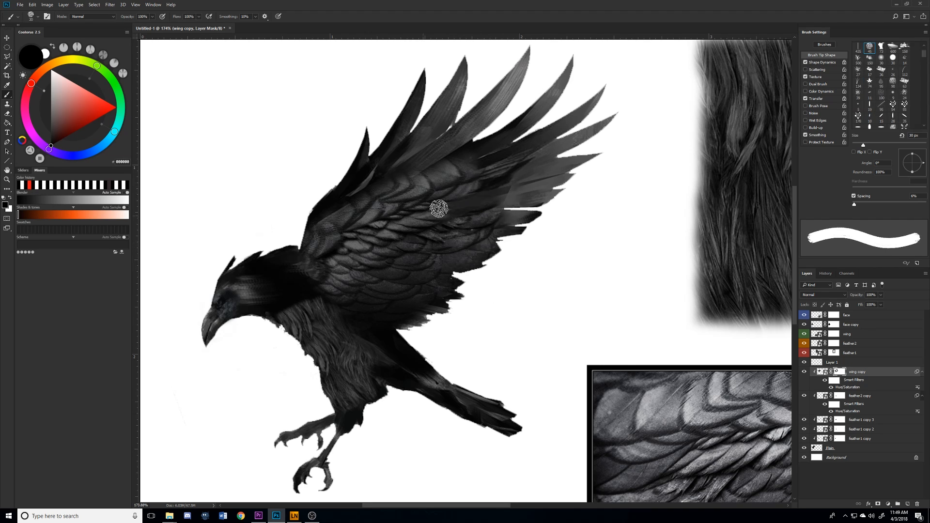
{"action": "key", "text": "bracketright"}
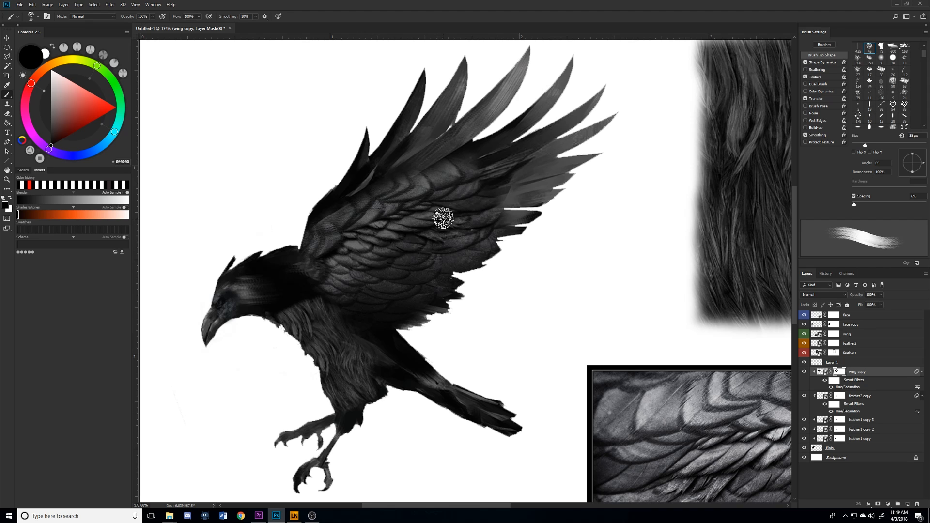
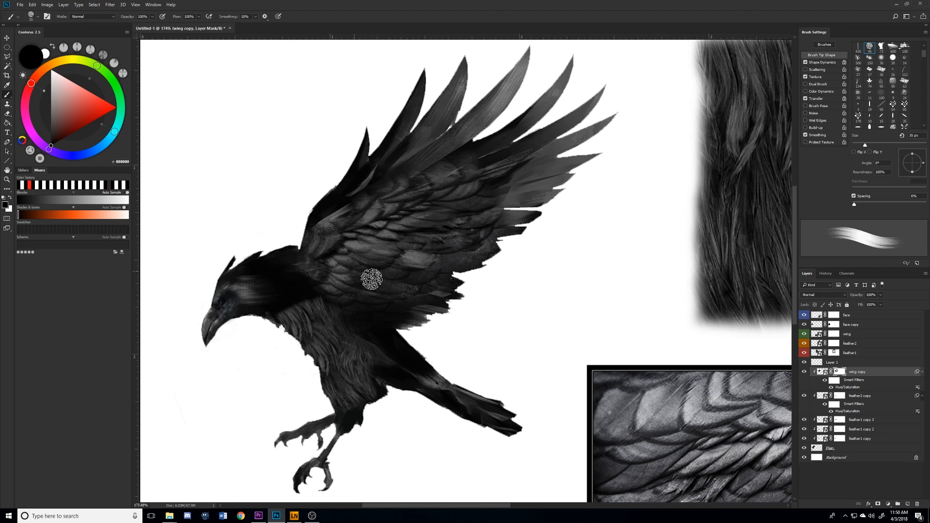
{"action": "scroll", "coordinate": [448, 273], "scroll_direction": "down", "scroll_amount": 5}
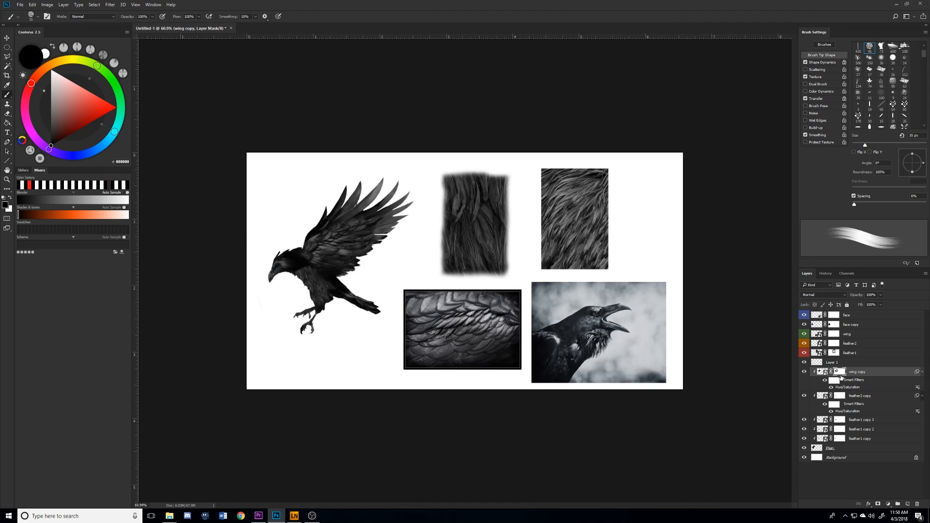
{"action": "scroll", "coordinate": [337, 275], "scroll_direction": "up", "scroll_amount": 4}
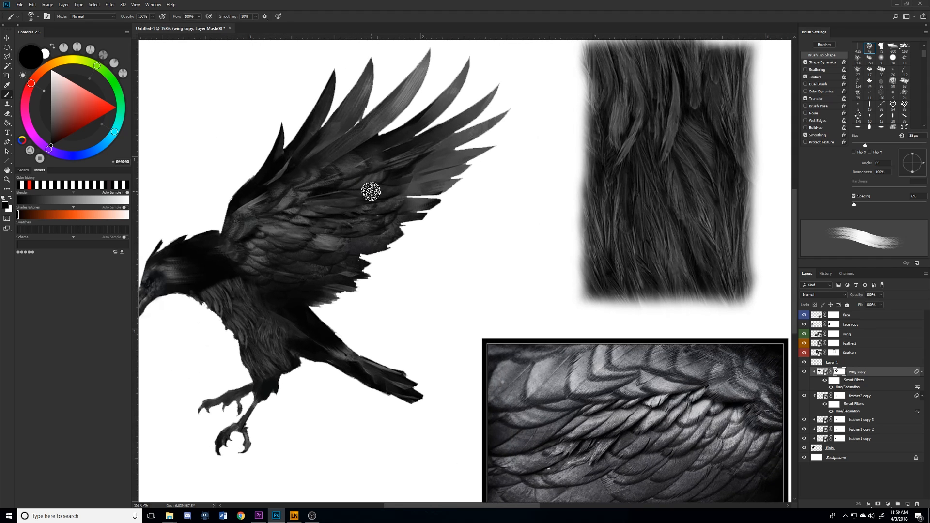
{"action": "scroll", "coordinate": [381, 180], "scroll_direction": "down", "scroll_amount": 5}
{"action": "scroll", "coordinate": [256, 185], "scroll_direction": "up", "scroll_amount": 1}
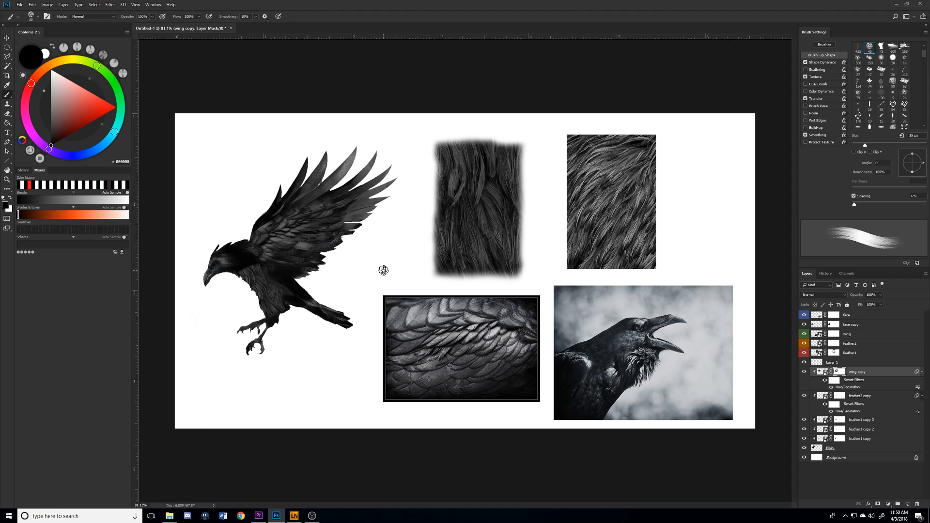
Duplicate the wing copy, clip the duplicate to the crow and shift it down and right over the lower wing.
{"action": "scroll", "coordinate": [336, 216], "scroll_direction": "up", "scroll_amount": 1}
{"action": "key", "text": "ctrl+j"}
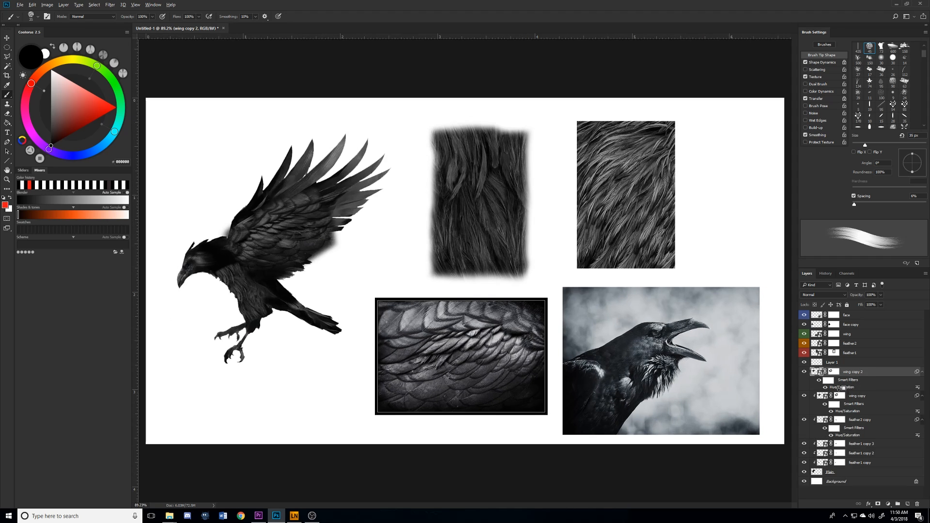
{"action": "key", "text": "ctrl+alt+g"}
{"action": "key", "text": "ctrl+t"}
{"action": "left_click_drag", "start_coordinate": [264, 233], "coordinate": [287, 257]}
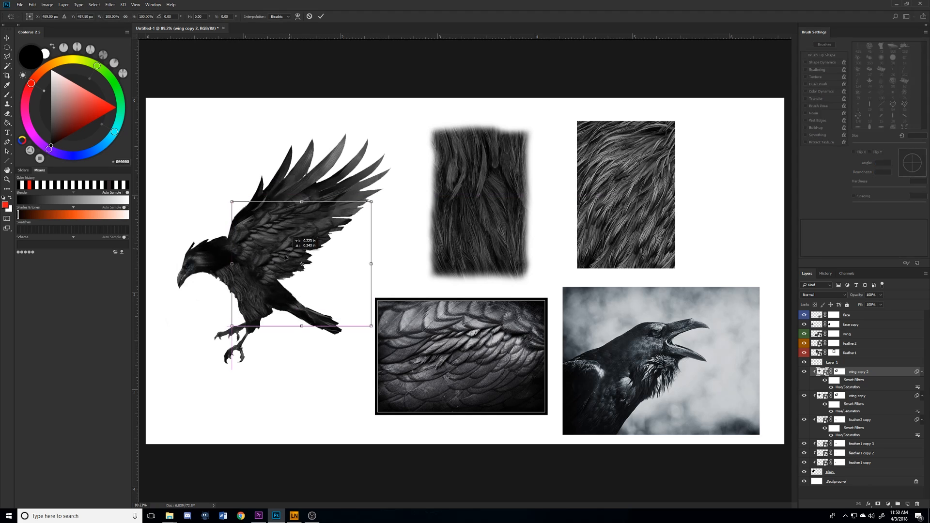
{"action": "key", "text": "Return"}
Paint on the second wing copy's mask with the textured brush at 45 px to blend it into the lower wing feathers.
{"action": "key", "text": "b"}
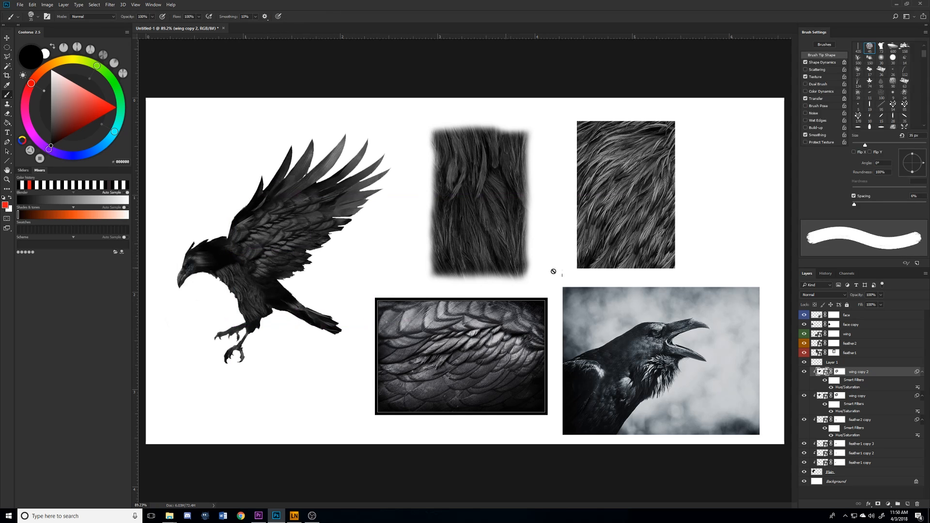
{"action": "key", "text": "bracketright"}
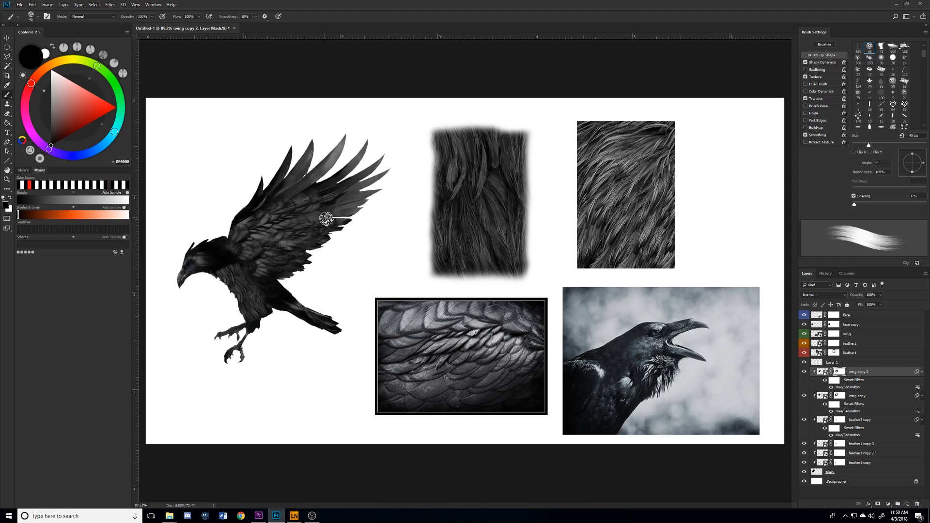
{"action": "left_click_drag", "start_coordinate": [295, 256], "coordinate": [259, 277]}
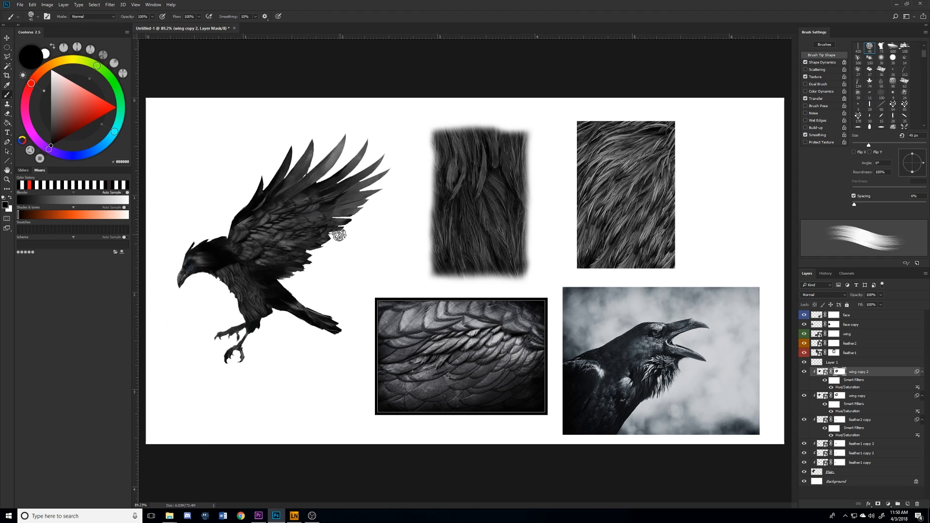
{"action": "scroll", "coordinate": [339, 235], "scroll_direction": "down", "scroll_amount": 5}
{"action": "scroll", "coordinate": [315, 235], "scroll_direction": "up", "scroll_amount": 5}
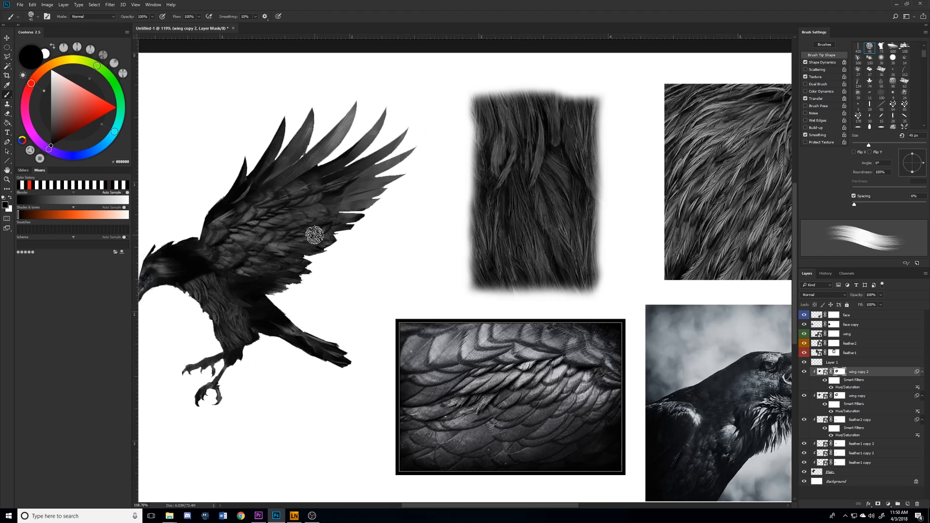
{"action": "left_click_drag", "start_coordinate": [375, 196], "coordinate": [410, 222]}
Darken the second wing copy with Hue/Saturation, lowering Lightness to about -72.
{"action": "key", "text": "v"}
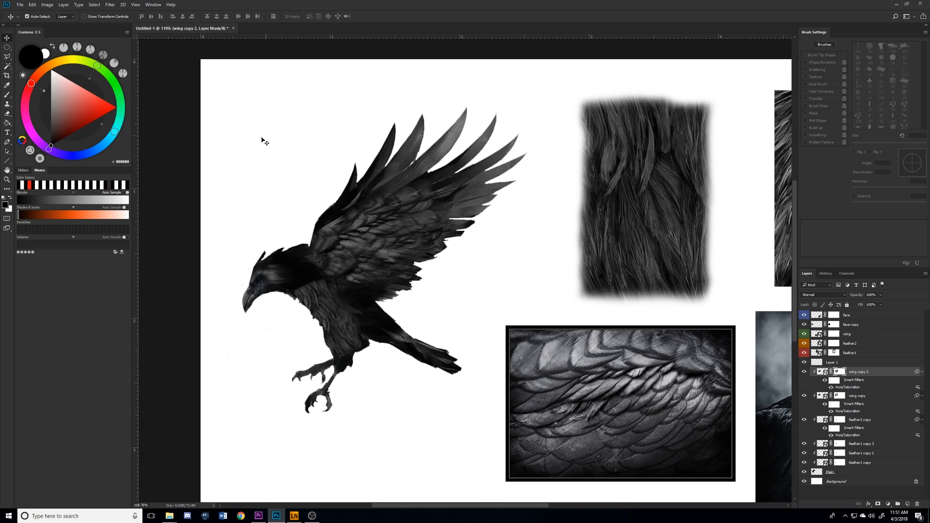
{"action": "scroll", "coordinate": [394, 311], "scroll_direction": "down", "scroll_amount": 3}
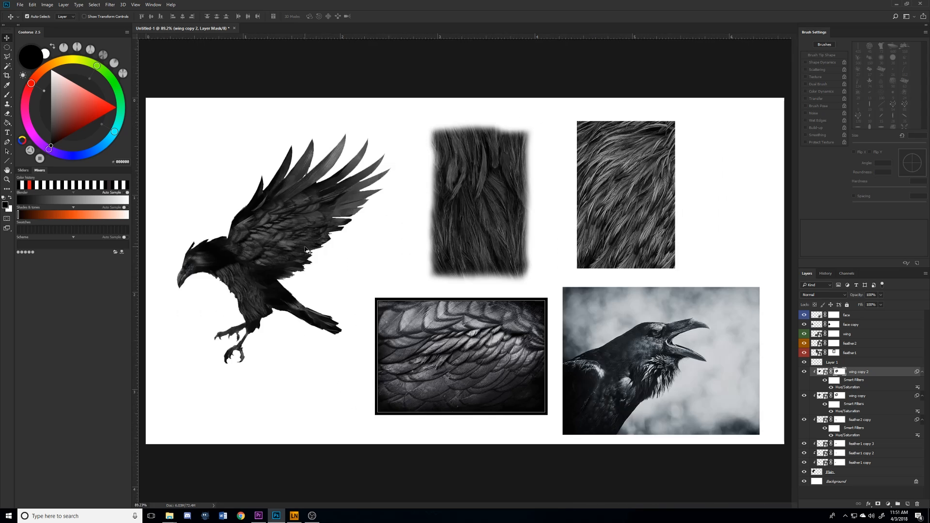
{"action": "scroll", "coordinate": [220, 234], "scroll_direction": "up", "scroll_amount": 5}
{"action": "scroll", "coordinate": [221, 234], "scroll_direction": "up", "scroll_amount": 2}
{"action": "left_click_drag", "start_coordinate": [218, 224], "coordinate": [288, 221]}
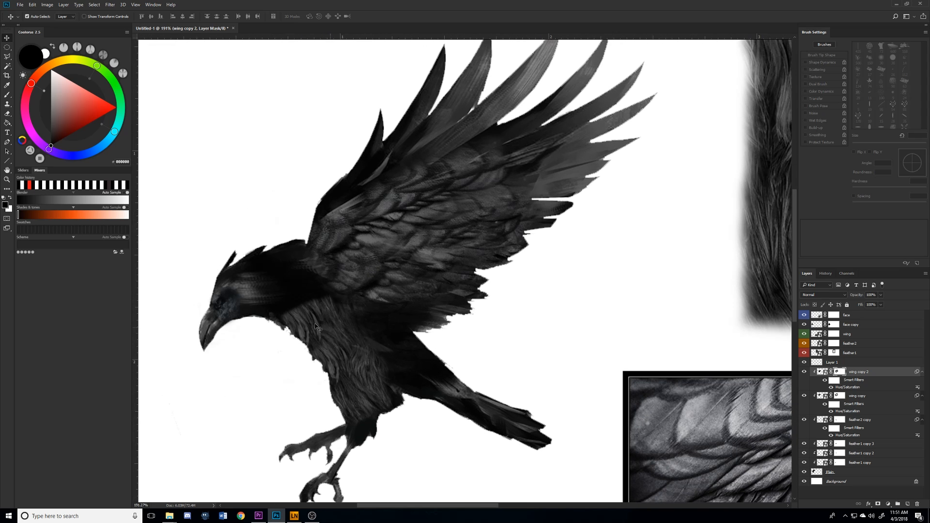
{"action": "left_click_drag", "start_coordinate": [411, 254], "coordinate": [494, 251]}
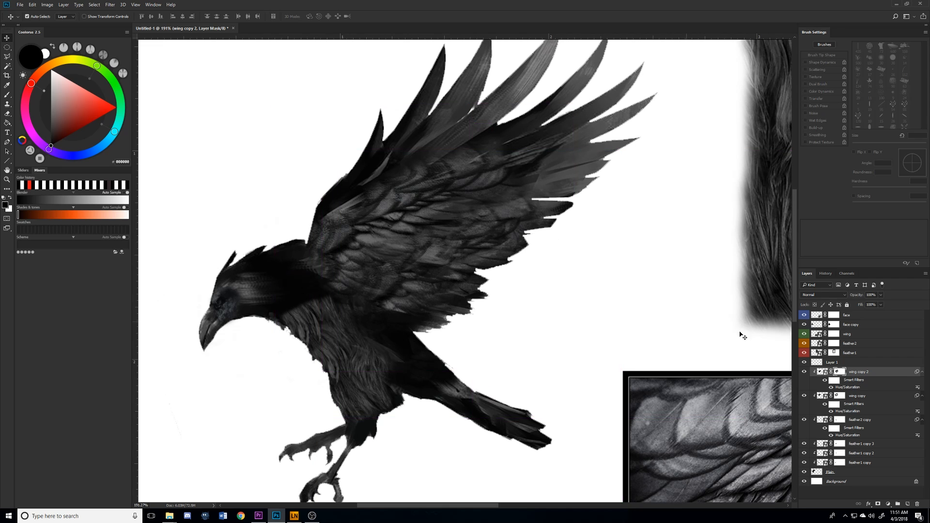
{"action": "key", "text": "ctrl+u"}
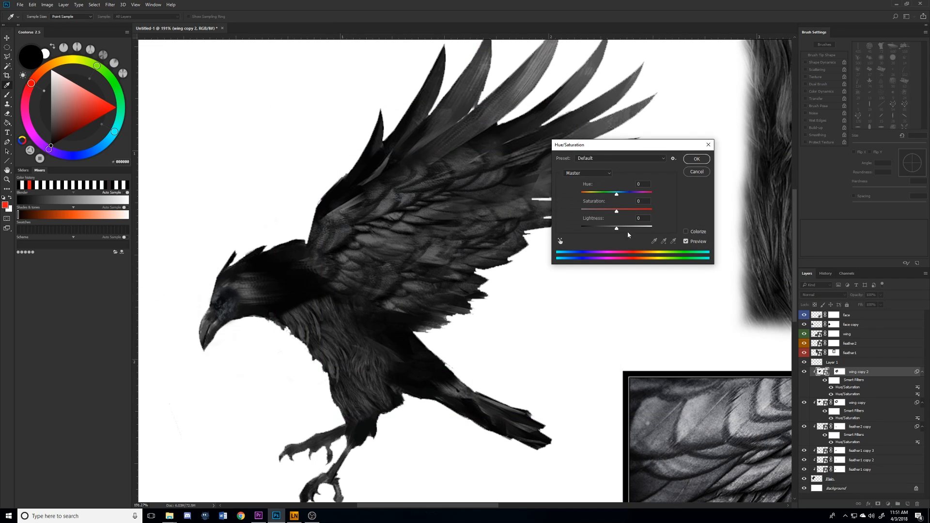
{"action": "left_click_drag", "start_coordinate": [614, 229], "coordinate": [589, 226]}
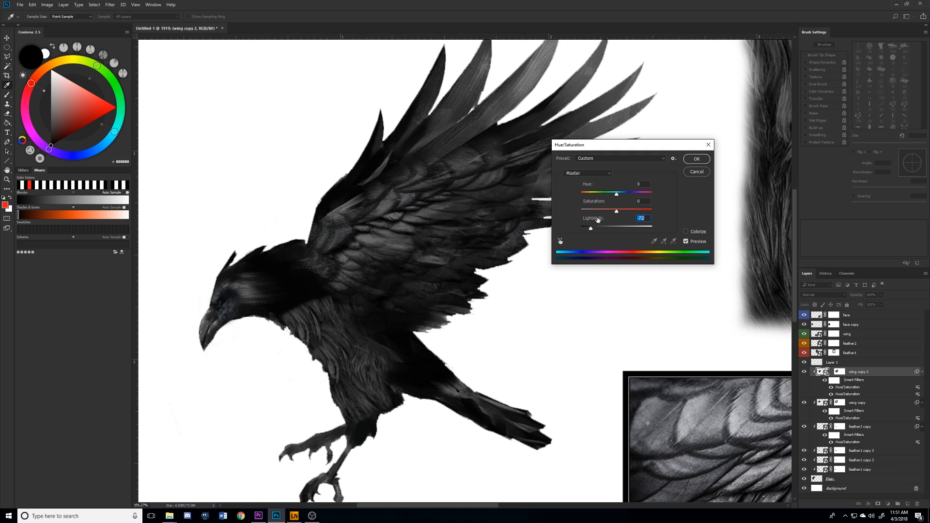
{"action": "left_click", "coordinate": [696, 159]}
Lighten the first wing copy with Hue/Saturation, raising Lightness to about +11.
{"action": "key", "text": "alt+["}
{"action": "key", "text": "ctrl+u"}
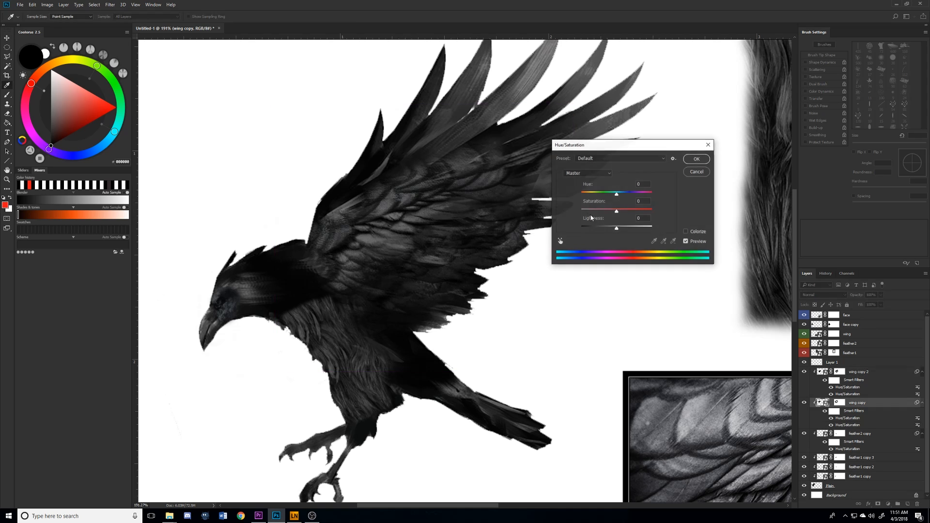
{"action": "left_click_drag", "start_coordinate": [617, 229], "coordinate": [622, 229]}
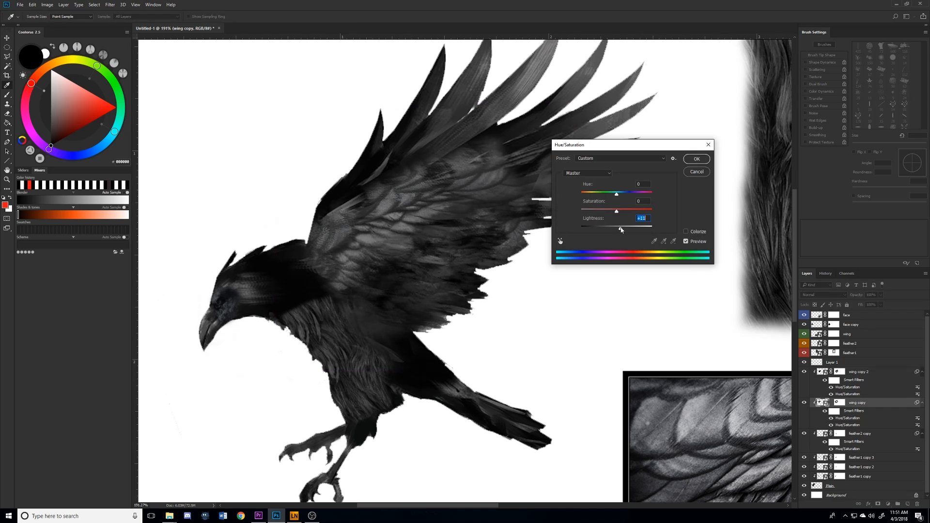
{"action": "key", "text": "Return"}
{"action": "key", "text": "v"}
{"action": "scroll", "coordinate": [486, 222], "scroll_direction": "down", "scroll_amount": 5}
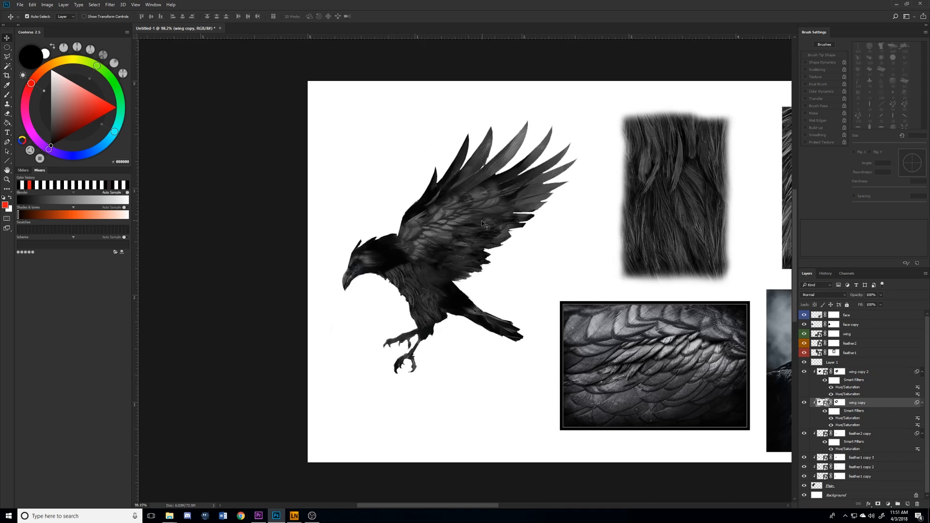
{"action": "scroll", "coordinate": [324, 246], "scroll_direction": "up", "scroll_amount": 3}
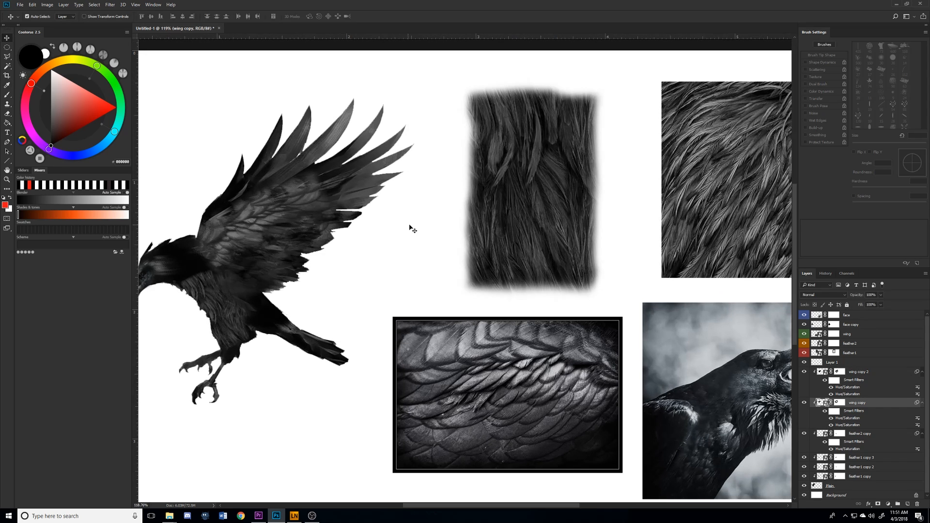
Undo and restore the first wing copy's lightening to compare the wing with and without it.
{"action": "key", "text": "ctrl+z"}
{"action": "key", "text": "ctrl+z"}
{"action": "key", "text": "ctrl+z"}
{"action": "key", "text": "ctrl+z"}
{"action": "key", "text": "ctrl+z"}
{"action": "key", "text": "ctrl+z"}
{"action": "key", "text": "ctrl+z"}
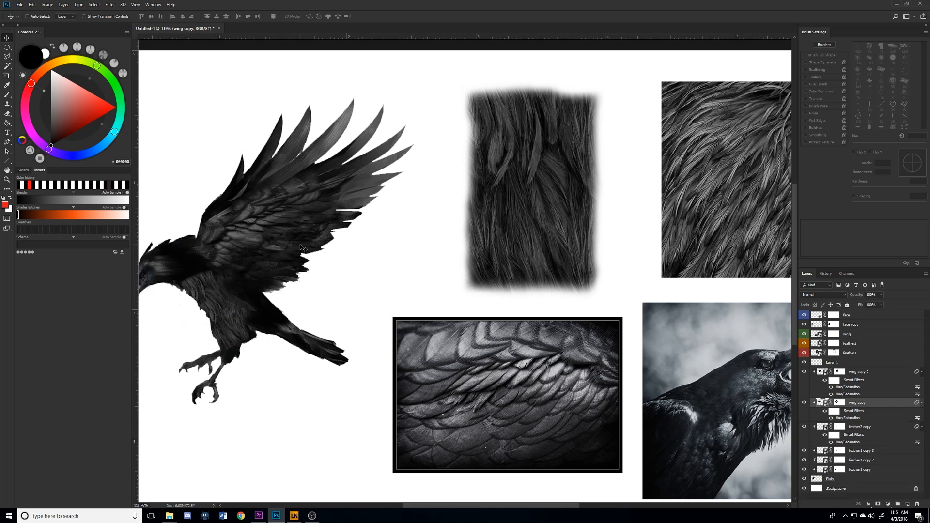
{"action": "key", "text": "ctrl+shift+z"}
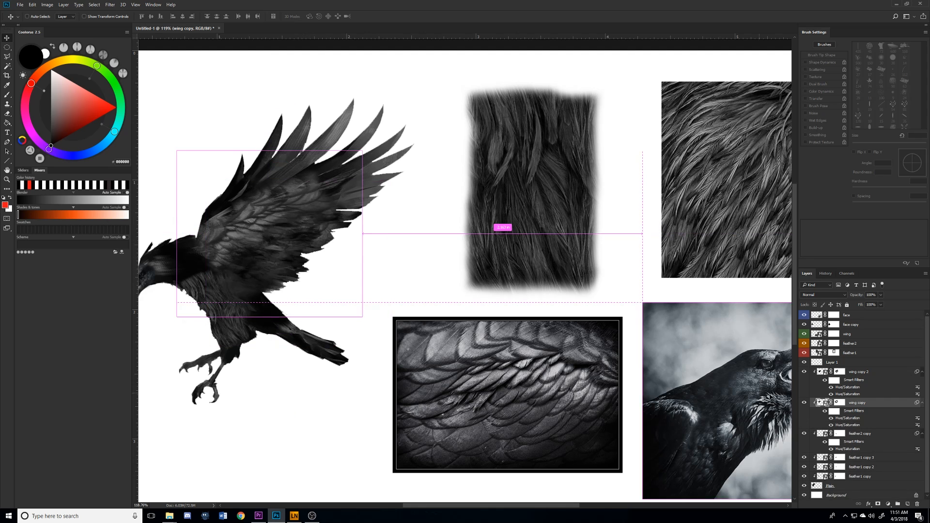
Paint on the first wing copy's mask with a textured 70 px brush to soften its lower and outer wing areas.
{"action": "left_click", "coordinate": [836, 403]}
{"action": "key", "text": "b"}
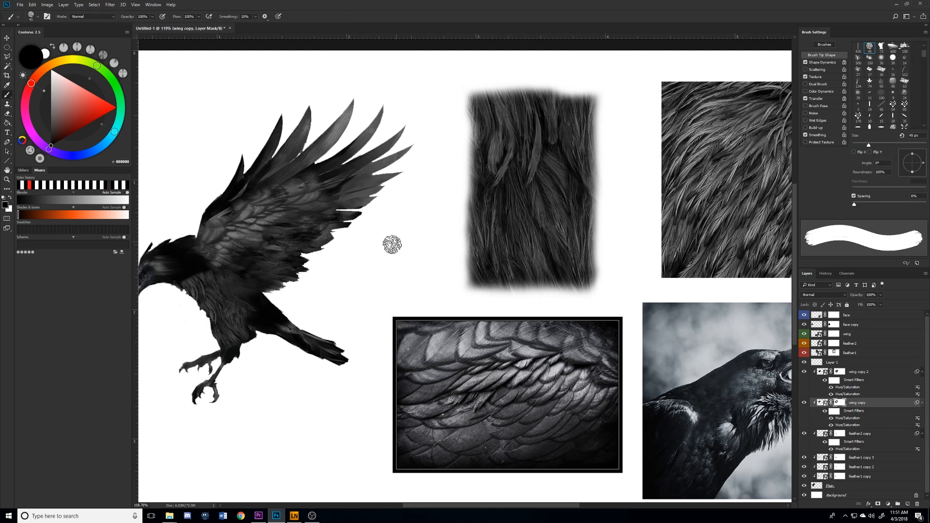
{"action": "mouse_move", "coordinate": [329, 239]}
{"action": "left_mouse_down"}
{"action": "mouse_move", "coordinate": [336, 211]}
{"action": "mouse_move", "coordinate": [260, 273]}
{"action": "mouse_move", "coordinate": [282, 269]}
{"action": "mouse_move", "coordinate": [267, 289]}
{"action": "left_mouse_up"}
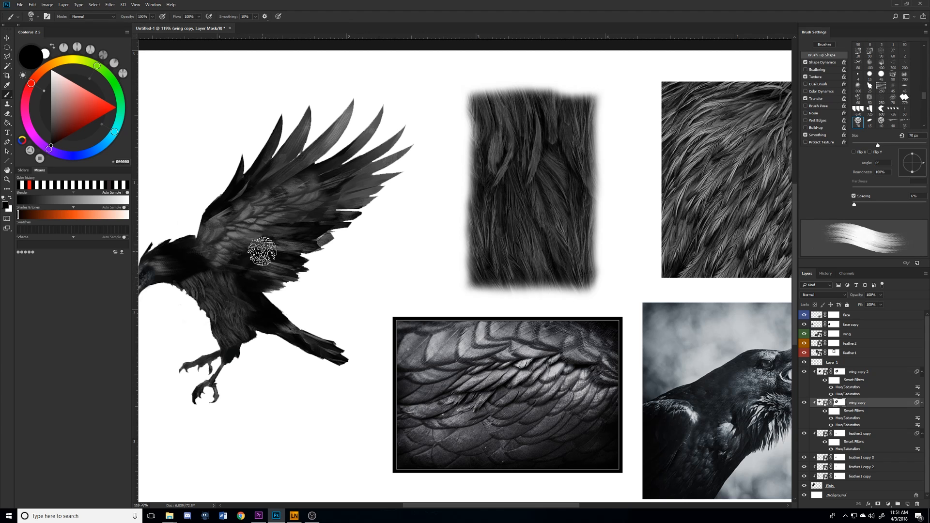
{"action": "left_click_drag", "start_coordinate": [327, 211], "coordinate": [305, 233]}
{"action": "scroll", "coordinate": [334, 258], "scroll_direction": "down", "scroll_amount": 5}
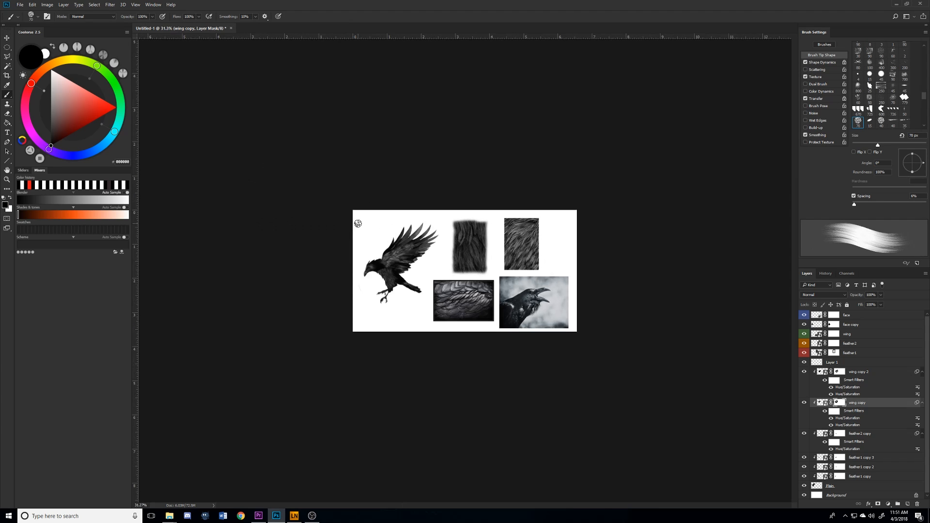
{"action": "scroll", "coordinate": [356, 223], "scroll_direction": "up", "scroll_amount": 5}
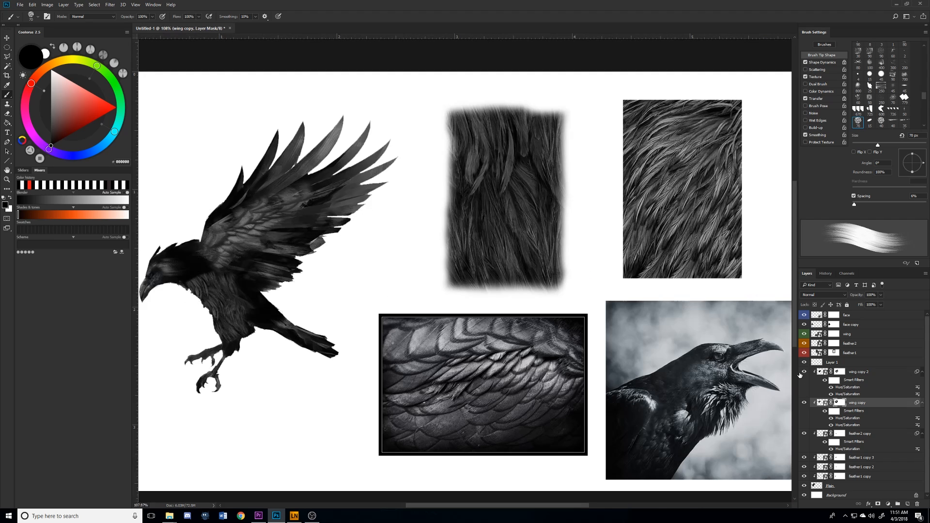
Move the second wing copy upward, away from the trailing edge of the crow's wing.
{"action": "key", "text": "v"}
{"action": "mouse_move", "coordinate": [312, 253]}
{"action": "left_mouse_down"}
{"action": "mouse_move", "coordinate": [302, 238]}
{"action": "mouse_move", "coordinate": [309, 232]}
{"action": "left_mouse_up"}
{"action": "scroll", "coordinate": [269, 238], "scroll_direction": "down", "scroll_amount": 4}
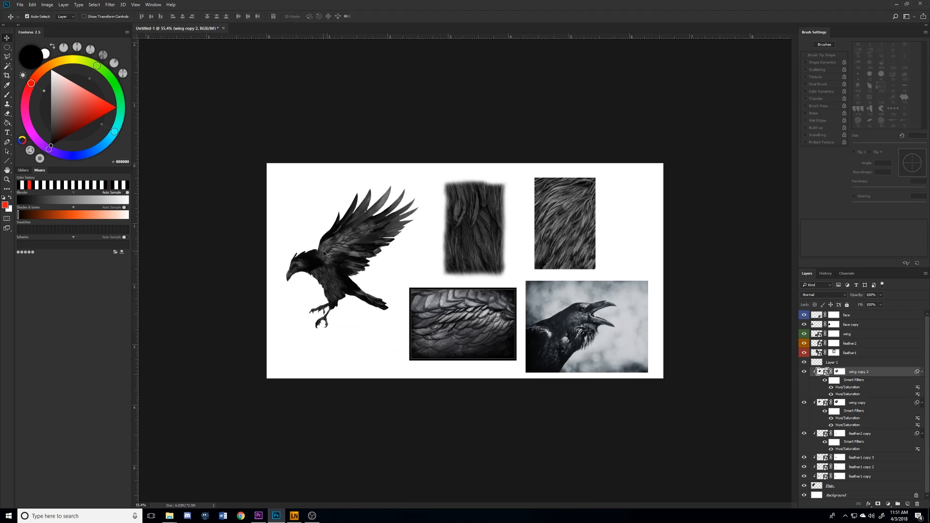
{"action": "scroll", "coordinate": [325, 255], "scroll_direction": "up", "scroll_amount": 3}
{"action": "scroll", "coordinate": [308, 219], "scroll_direction": "up", "scroll_amount": 1}
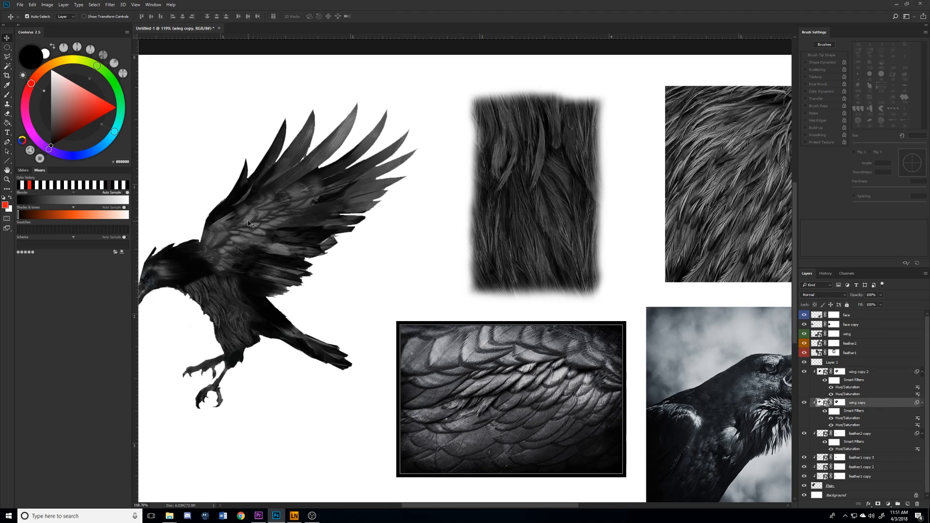
Duplicate the first wing copy, shift the duplicate across the inner wing, and clip it to the crow's body.
{"action": "key", "text": "ctrl+j"}
{"action": "left_click_drag", "start_coordinate": [247, 224], "coordinate": [270, 243]}
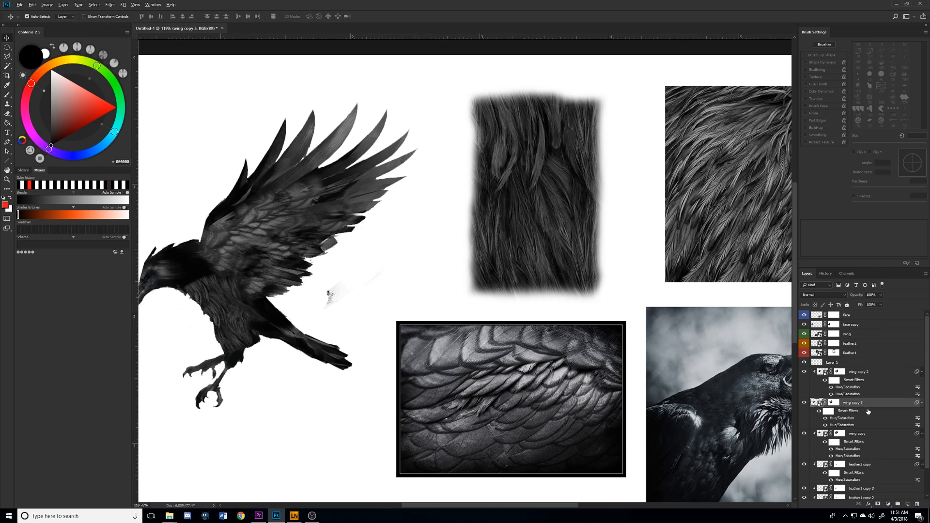
{"action": "left_click_drag", "start_coordinate": [849, 426], "coordinate": [846, 425]}
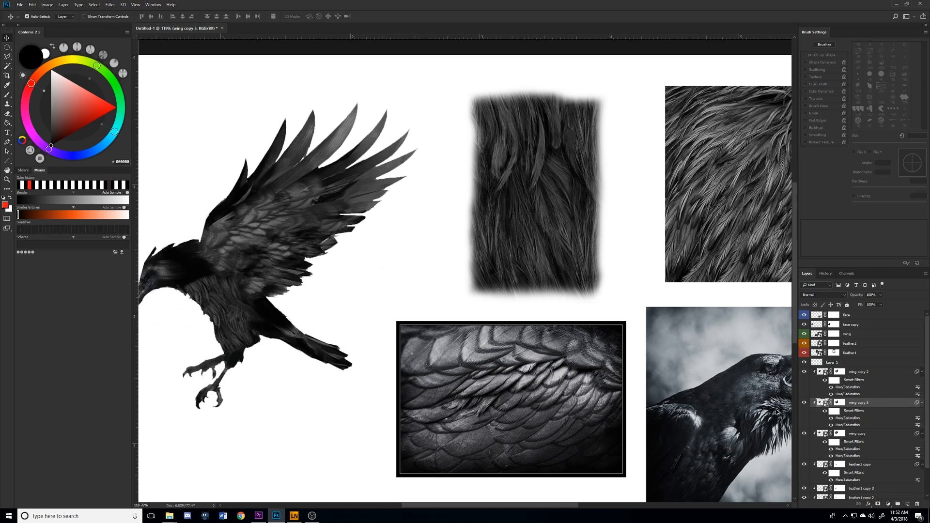
Darken the third wing copy by lowering its Lightness with Hue/Saturation.
{"action": "key", "text": "ctrl+u"}
{"action": "left_click_drag", "start_coordinate": [616, 229], "coordinate": [600, 232]}
{"action": "left_click", "coordinate": [696, 159]}
{"action": "scroll", "coordinate": [351, 225], "scroll_direction": "down", "scroll_amount": 6}
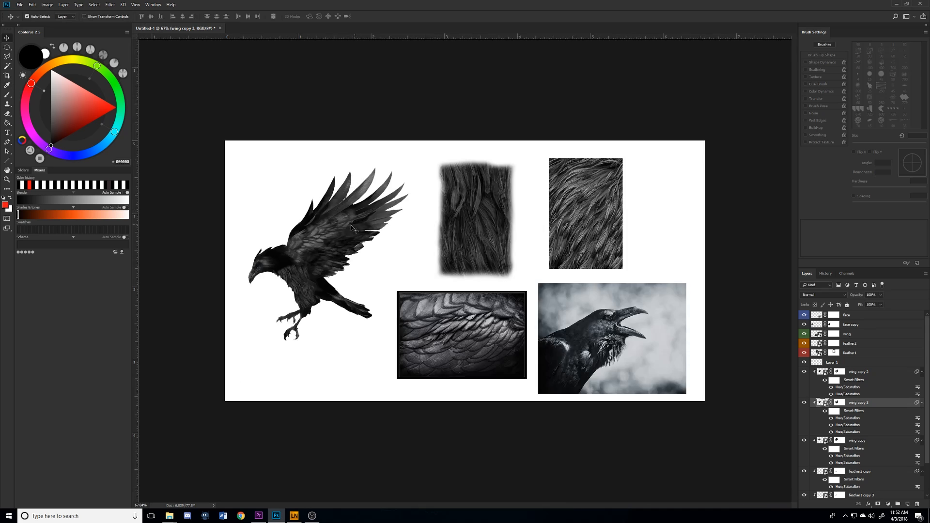
Examine how the layered wing textures read against the whole crow from near and far.
{"action": "scroll", "coordinate": [314, 257], "scroll_direction": "down", "scroll_amount": 1}
{"action": "scroll", "coordinate": [339, 262], "scroll_direction": "up", "scroll_amount": 3}
{"action": "scroll", "coordinate": [373, 269], "scroll_direction": "down", "scroll_amount": 2}
{"action": "scroll", "coordinate": [371, 268], "scroll_direction": "up", "scroll_amount": 1}
{"action": "scroll", "coordinate": [358, 281], "scroll_direction": "down", "scroll_amount": 4}
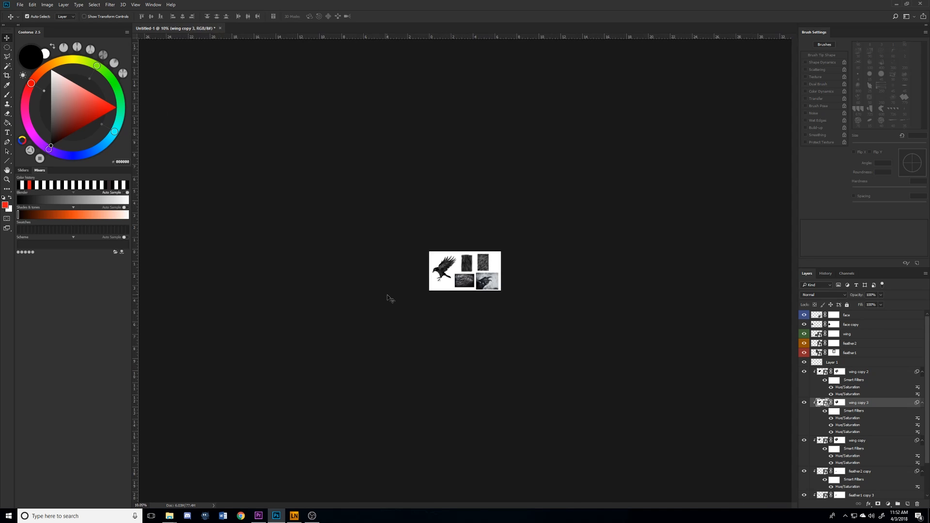
{"action": "scroll", "coordinate": [334, 269], "scroll_direction": "up", "scroll_amount": 5}
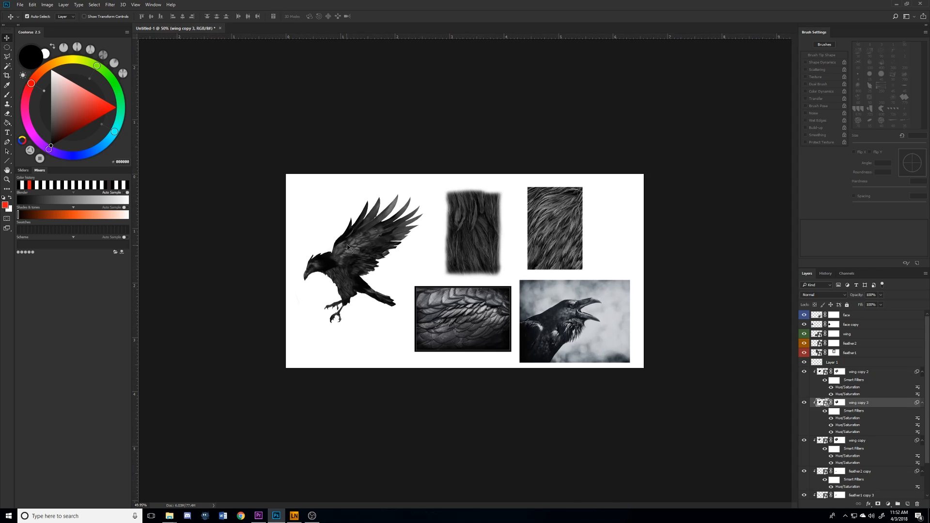
{"action": "left_click", "coordinate": [347, 249]}
{"action": "scroll", "coordinate": [316, 229], "scroll_direction": "down", "scroll_amount": 2}
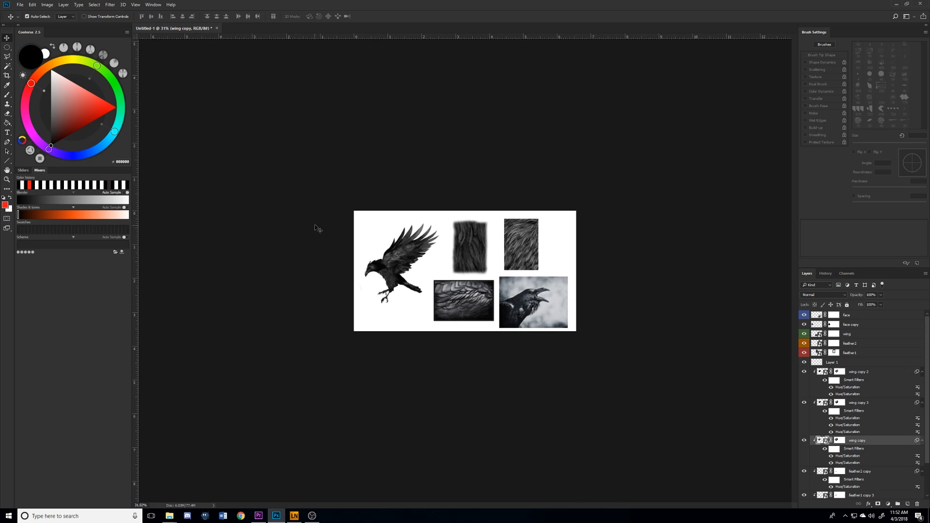
Duplicate the breast feather copy onto the crow's head, rotate it to follow the neck, and clip it to the body.
{"action": "scroll", "coordinate": [347, 245], "scroll_direction": "up", "scroll_amount": 6}
{"action": "left_click_drag", "start_coordinate": [374, 280], "coordinate": [656, 237]}
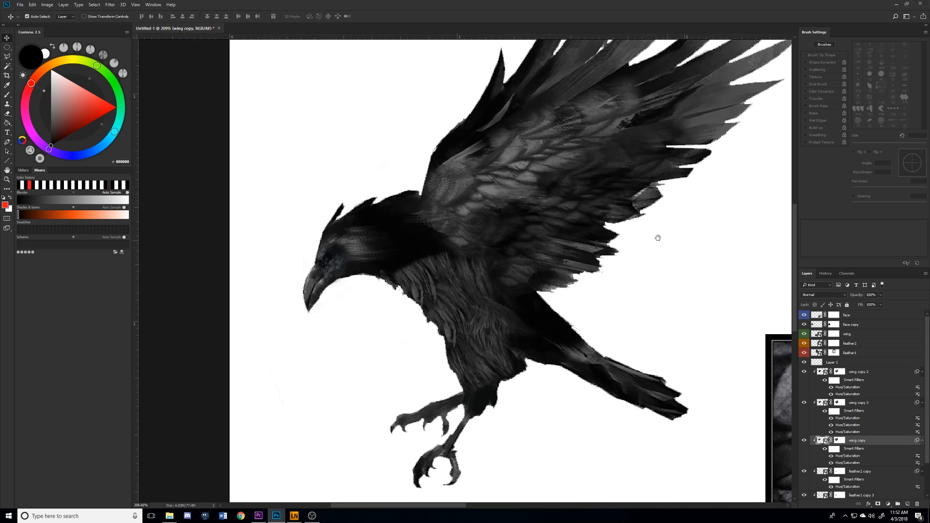
{"action": "left_click_drag", "start_coordinate": [502, 247], "coordinate": [521, 283]}
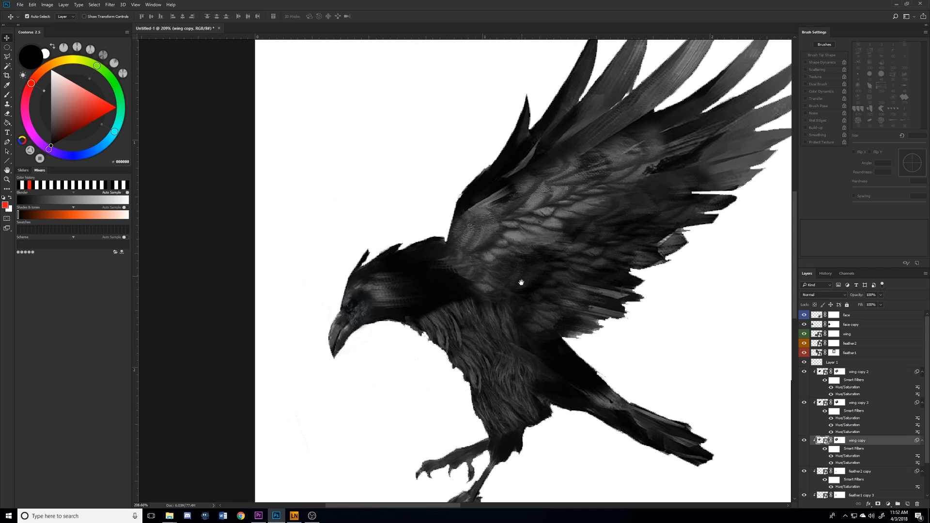
{"action": "left_click", "coordinate": [471, 336]}
{"action": "key", "text": "ctrl+alt+t"}
{"action": "left_click_drag", "start_coordinate": [470, 329], "coordinate": [402, 284]}
{"action": "left_click_drag", "start_coordinate": [508, 360], "coordinate": [520, 245]}
{"action": "left_click_drag", "start_coordinate": [451, 290], "coordinate": [424, 269]}
{"action": "left_click_drag", "start_coordinate": [515, 274], "coordinate": [515, 264]}
{"action": "key", "text": "Return"}
{"action": "scroll", "coordinate": [847, 450], "scroll_direction": "down", "scroll_amount": 1}
{"action": "left_click", "coordinate": [869, 479], "text": "alt"}
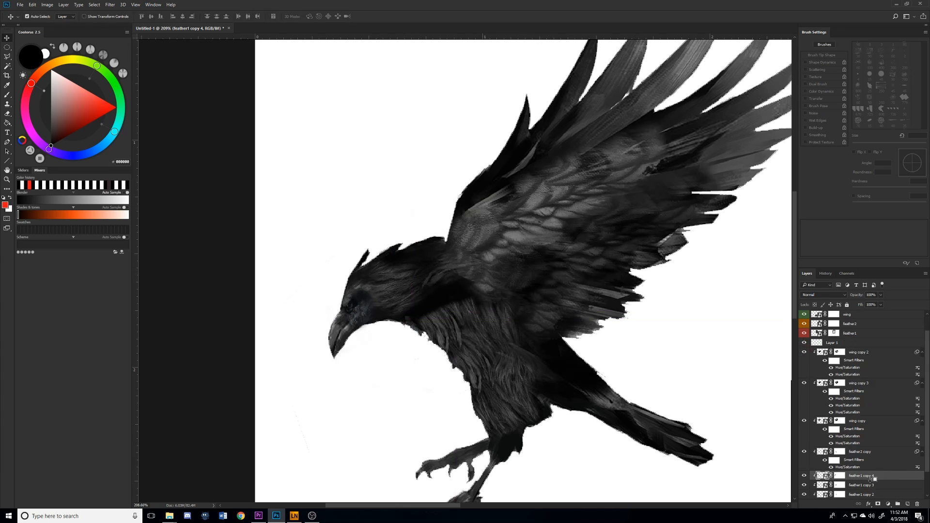
Fine-tune the position and rotation of the head feather copy with Free Transform.
{"action": "key", "text": "ctrl+t"}
{"action": "left_click_drag", "start_coordinate": [485, 339], "coordinate": [489, 307]}
{"action": "left_click_drag", "start_coordinate": [436, 281], "coordinate": [442, 263]}
{"action": "key", "text": "Return"}
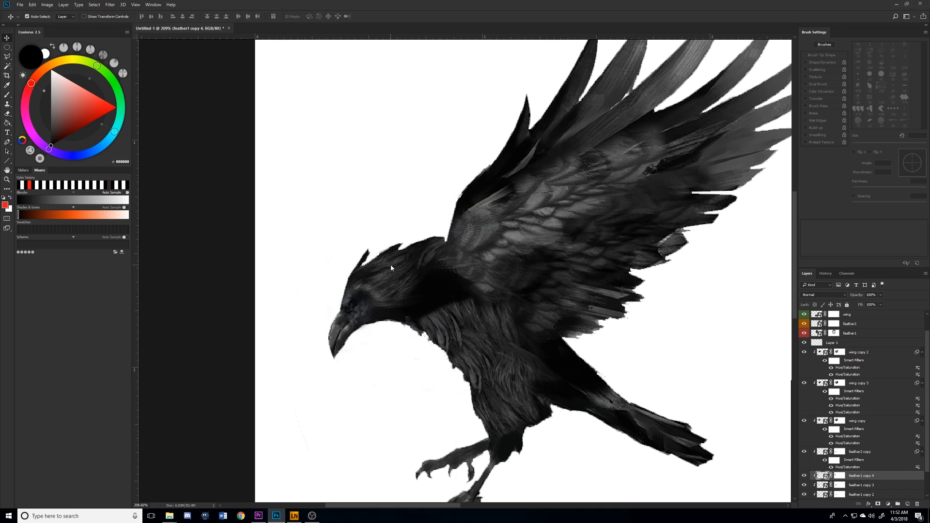
Lighten the head feather copy with Hue/Saturation, raising Lightness to +19.
{"action": "key", "text": "ctrl+0"}
{"action": "scroll", "coordinate": [345, 284], "scroll_direction": "up", "scroll_amount": 5}
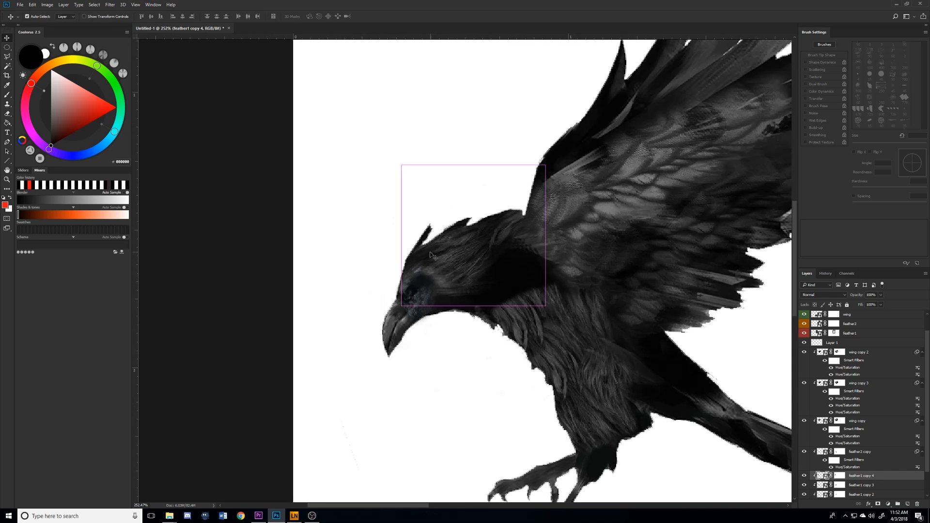
{"action": "key", "text": "ctrl+u"}
{"action": "left_click_drag", "start_coordinate": [616, 229], "coordinate": [623, 228]}
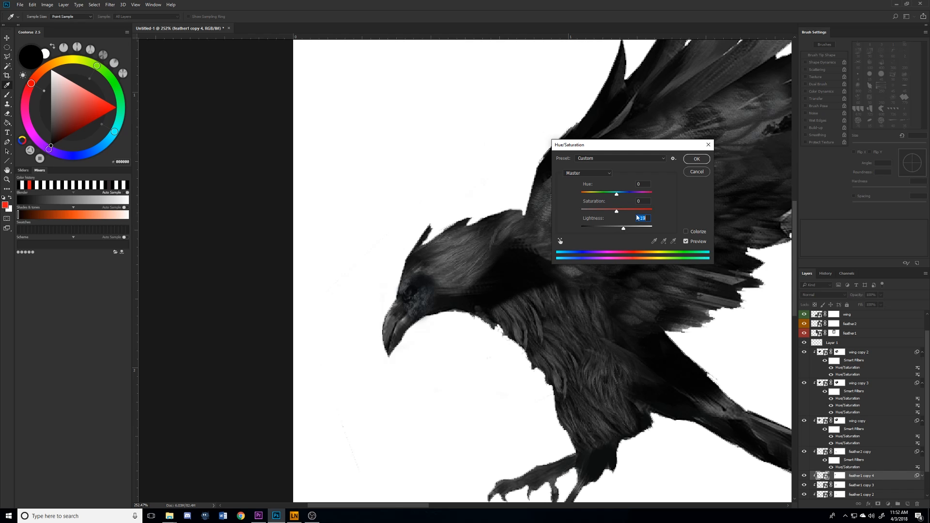
{"action": "left_click", "coordinate": [697, 160]}
{"action": "key", "text": "ctrl+0"}
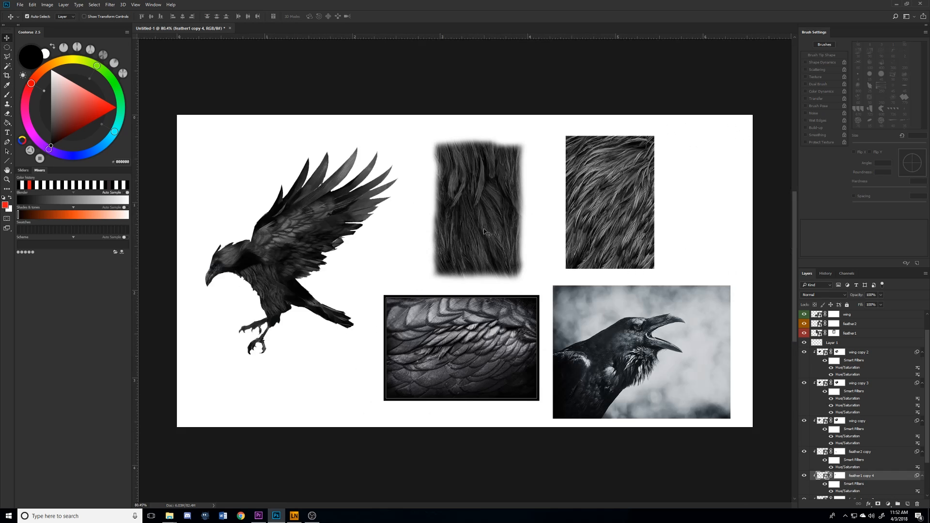
Lighten the head feather copy further with a second Hue/Saturation adjustment that raises Lightness.
{"action": "scroll", "coordinate": [196, 254], "scroll_direction": "up", "scroll_amount": 3}
{"action": "scroll", "coordinate": [301, 238], "scroll_direction": "up", "scroll_amount": 4}
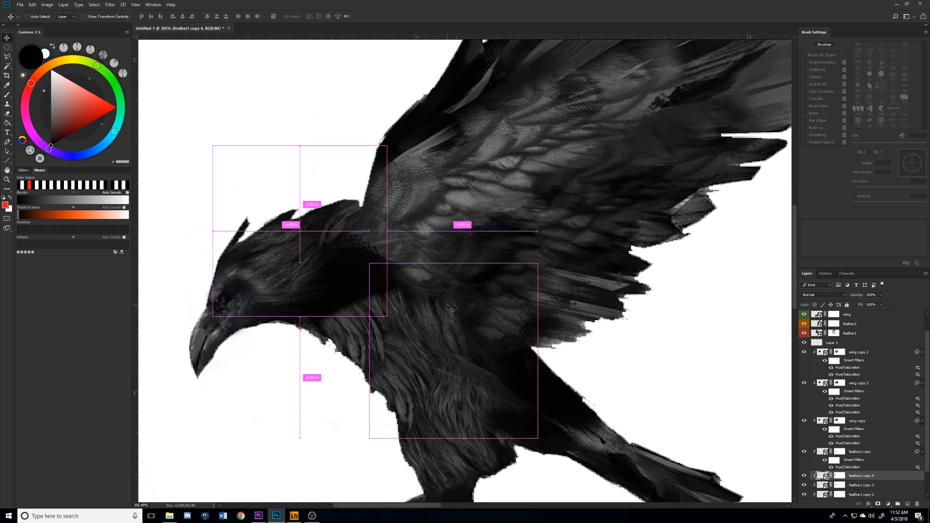
{"action": "key", "text": "ctrl+u"}
{"action": "left_click_drag", "start_coordinate": [617, 229], "coordinate": [624, 231]}
{"action": "left_click", "coordinate": [695, 159]}
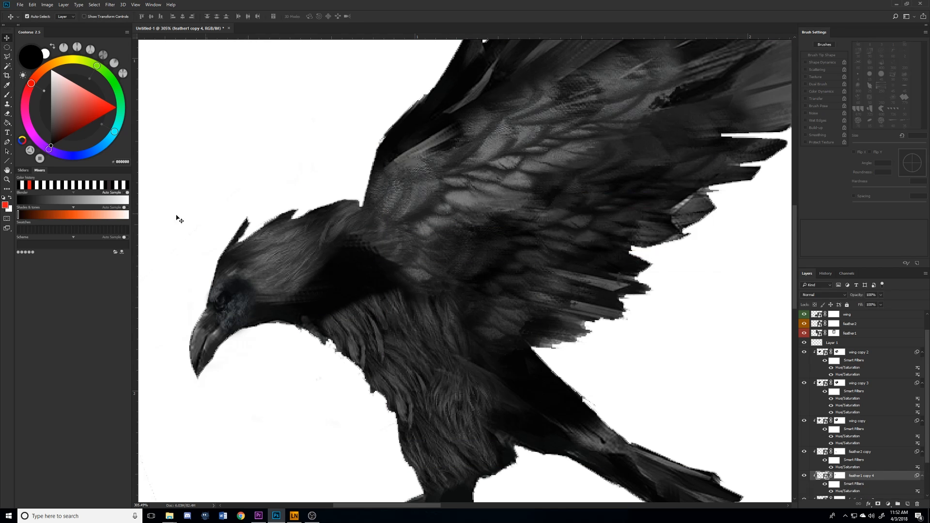
Add a clipped layer above the head feather copy and paint near-black over the cheek and neck with a textured 40 px brush.
{"action": "key", "text": "b"}
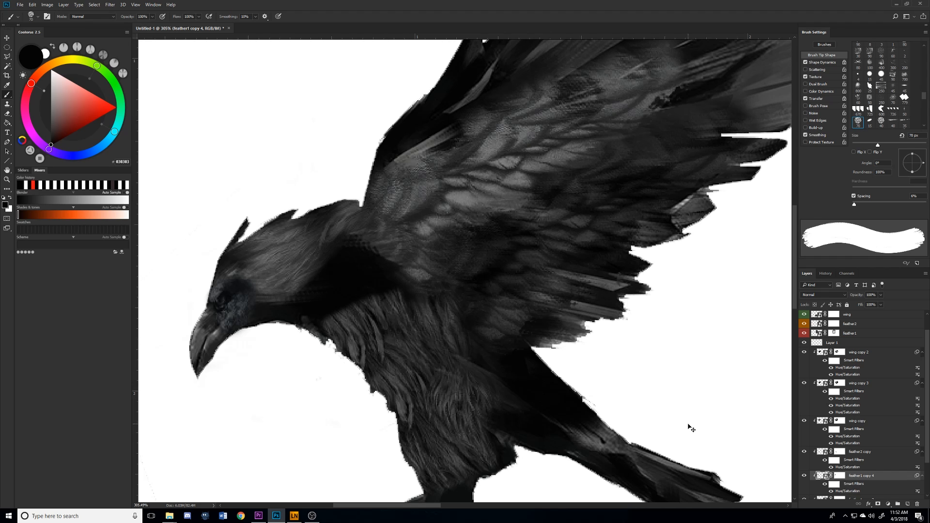
{"action": "key", "text": "ctrl+shift+n"}
{"action": "key", "text": "Return"}
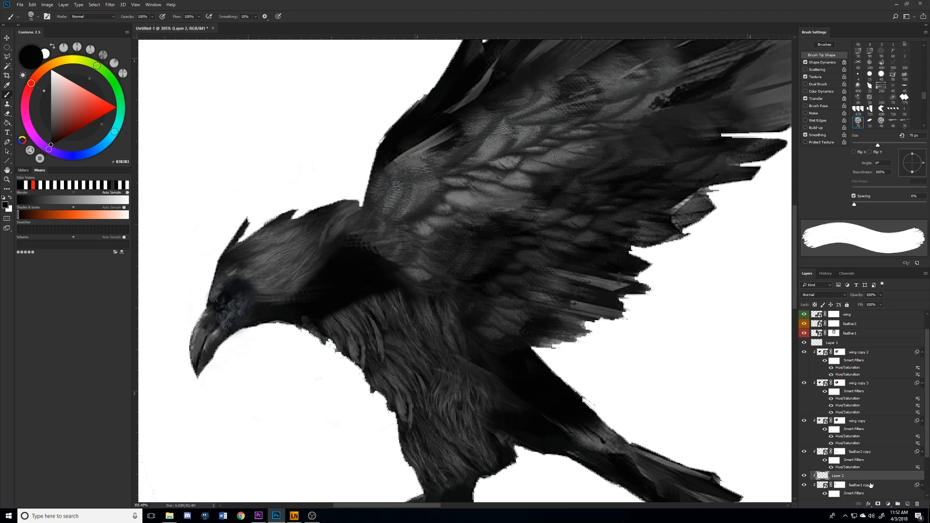
{"action": "key", "text": "period"}
{"action": "key", "text": "period"}
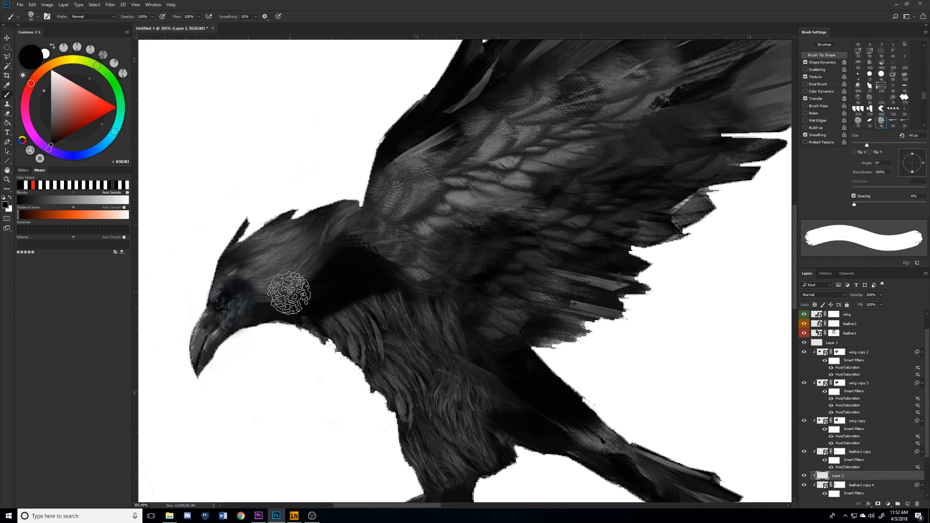
{"action": "mouse_move", "coordinate": [287, 294]}
{"action": "left_mouse_down"}
{"action": "mouse_move", "coordinate": [335, 259]}
{"action": "mouse_move", "coordinate": [269, 301]}
{"action": "mouse_move", "coordinate": [338, 241]}
{"action": "mouse_move", "coordinate": [233, 316]}
{"action": "mouse_move", "coordinate": [350, 260]}
{"action": "mouse_move", "coordinate": [303, 283]}
{"action": "mouse_move", "coordinate": [320, 270]}
{"action": "left_mouse_up"}
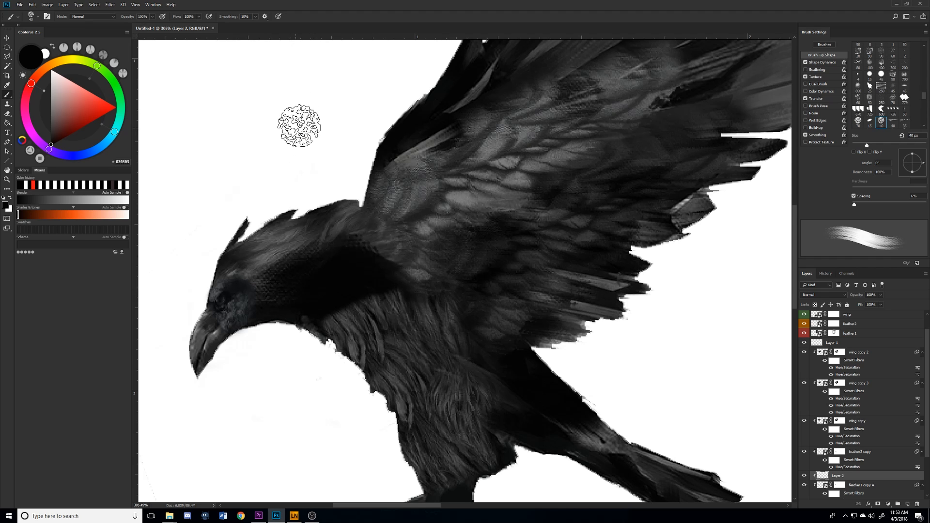
{"action": "mouse_move", "coordinate": [278, 284]}
{"action": "left_mouse_down"}
{"action": "mouse_move", "coordinate": [276, 296]}
{"action": "mouse_move", "coordinate": [344, 253]}
{"action": "mouse_move", "coordinate": [304, 272]}
{"action": "left_mouse_up"}
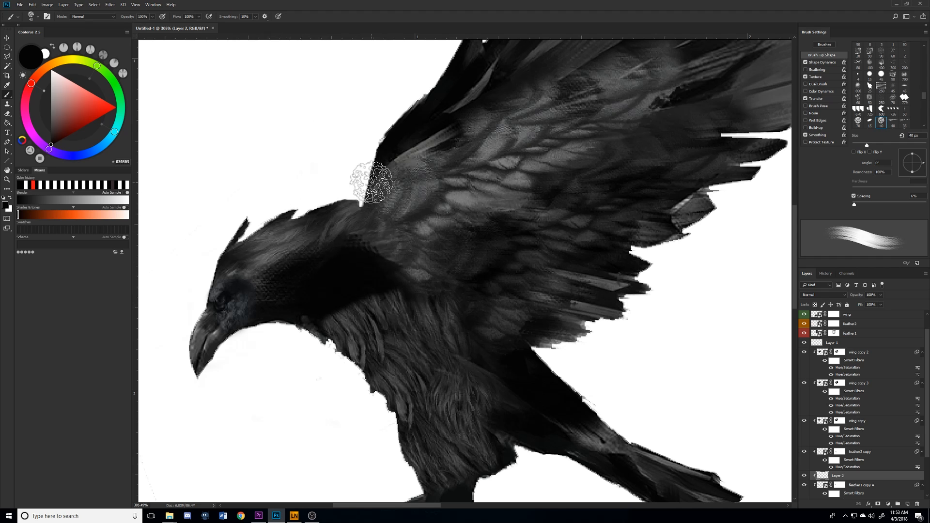
Sample the dark colour #0C0C0C from the neck and paint it over the throat and back of the head.
{"action": "scroll", "coordinate": [374, 176], "scroll_direction": "down", "scroll_amount": 3}
{"action": "scroll", "coordinate": [388, 189], "scroll_direction": "up", "scroll_amount": 1}
{"action": "left_click", "coordinate": [373, 265], "text": "alt"}
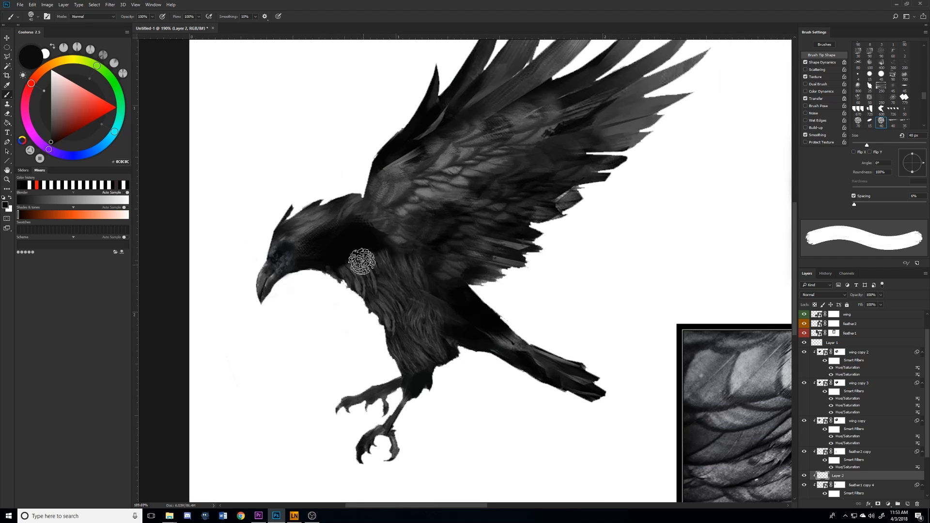
{"action": "mouse_move", "coordinate": [347, 256]}
{"action": "left_mouse_down"}
{"action": "mouse_move", "coordinate": [329, 230]}
{"action": "mouse_move", "coordinate": [307, 238]}
{"action": "left_mouse_up"}
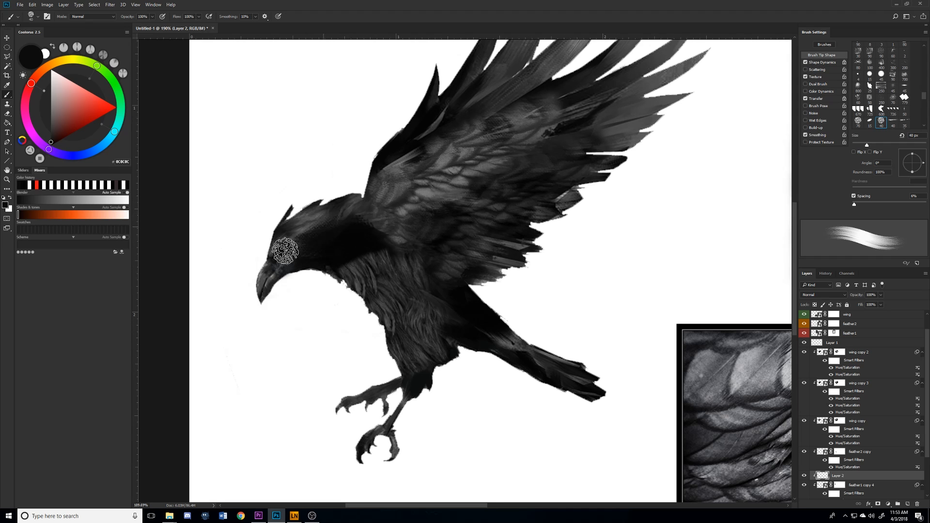
Lighten the head feather copy once more by raising its Lightness with Hue/Saturation.
{"action": "scroll", "coordinate": [492, 203], "scroll_direction": "down", "scroll_amount": 4}
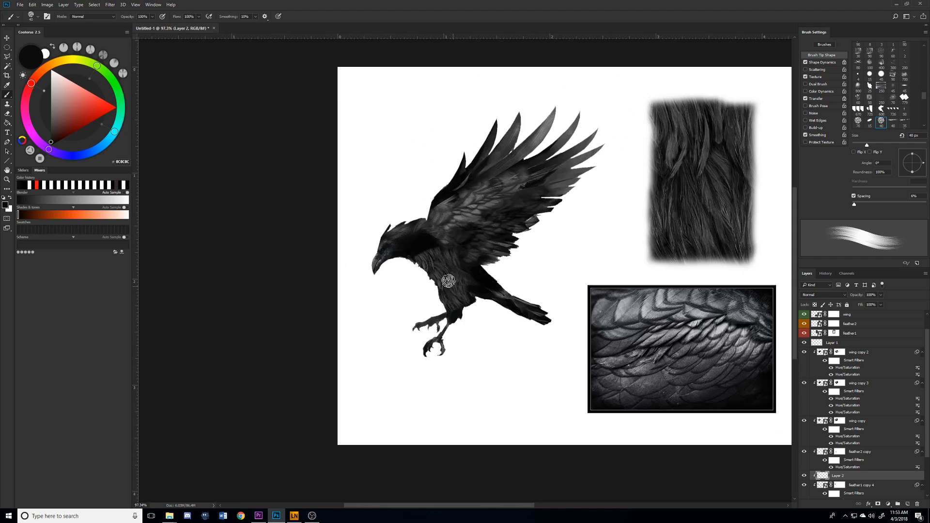
{"action": "scroll", "coordinate": [323, 216], "scroll_direction": "up", "scroll_amount": 3}
{"action": "scroll", "coordinate": [323, 215], "scroll_direction": "up", "scroll_amount": 2}
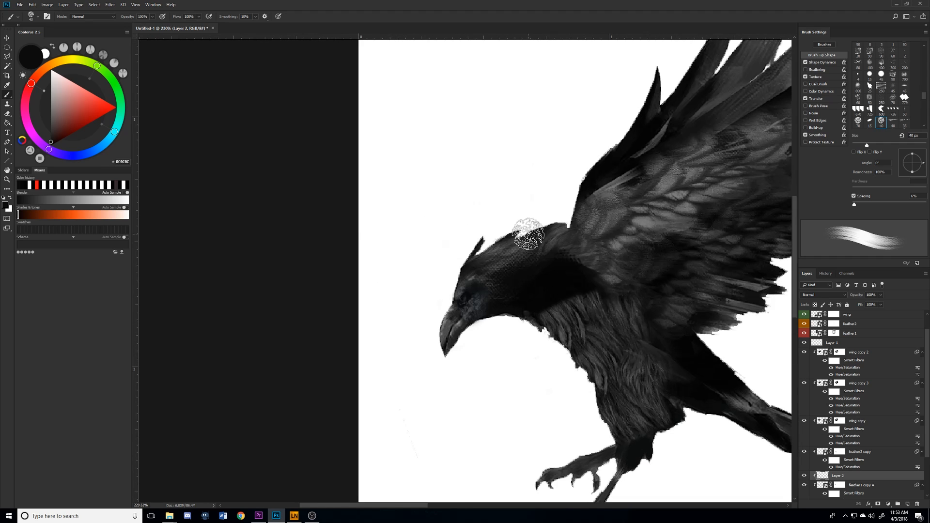
{"action": "key", "text": "v"}
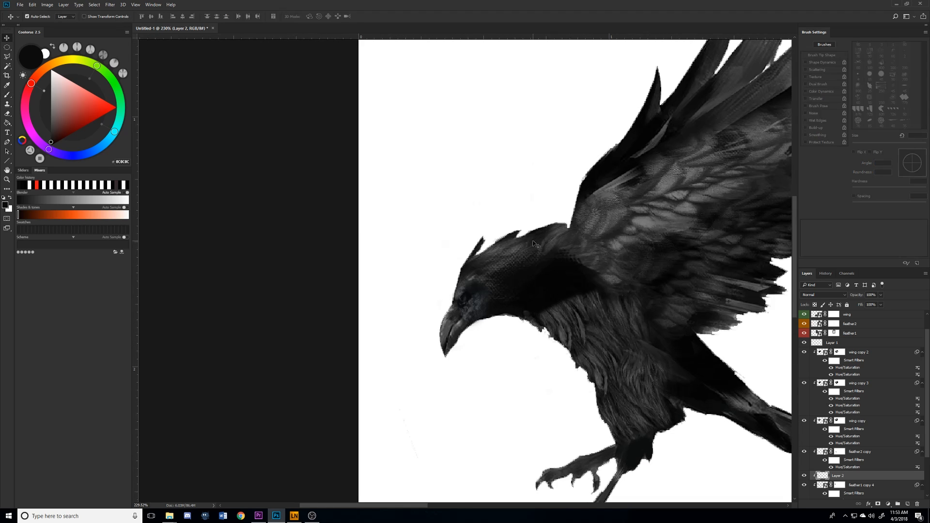
{"action": "left_click", "coordinate": [847, 484]}
{"action": "key", "text": "ctrl+u"}
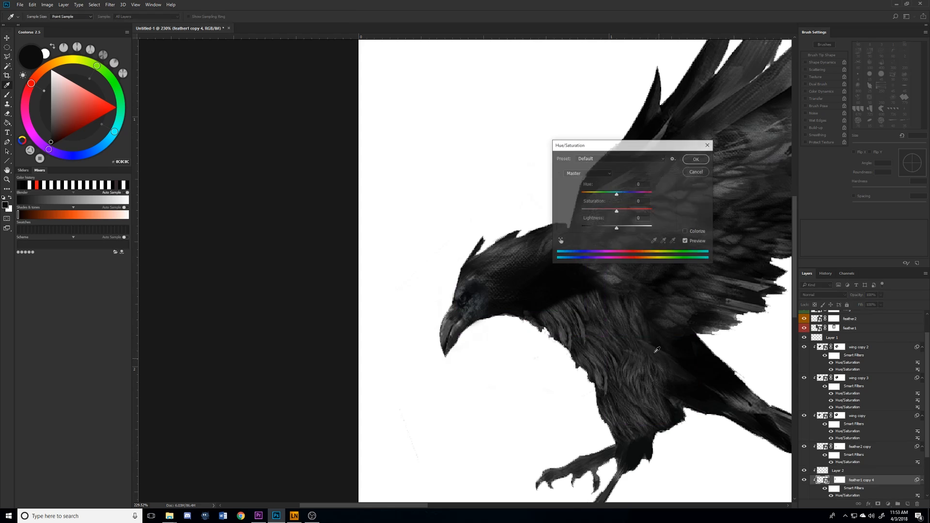
{"action": "mouse_move", "coordinate": [617, 233]}
{"action": "left_mouse_down"}
{"action": "mouse_move", "coordinate": [630, 230]}
{"action": "mouse_move", "coordinate": [595, 231]}
{"action": "mouse_move", "coordinate": [629, 238]}
{"action": "mouse_move", "coordinate": [605, 231]}
{"action": "mouse_move", "coordinate": [623, 227]}
{"action": "left_mouse_up"}
{"action": "key", "text": "Return"}
{"action": "scroll", "coordinate": [325, 281], "scroll_direction": "down", "scroll_amount": 8}
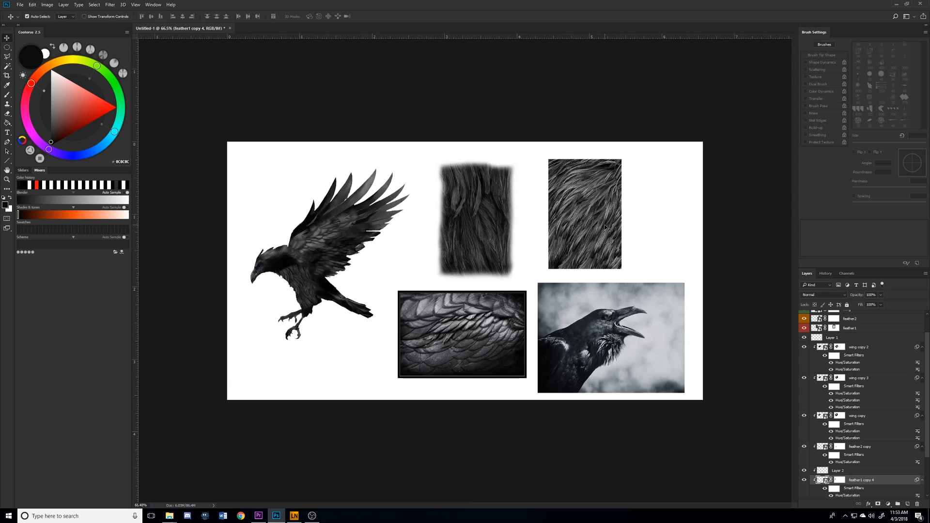
Hide the painted layer over the head and delete the head feather copy.
{"action": "scroll", "coordinate": [326, 281], "scroll_direction": "down", "scroll_amount": 2}
{"action": "scroll", "coordinate": [263, 270], "scroll_direction": "up", "scroll_amount": 6}
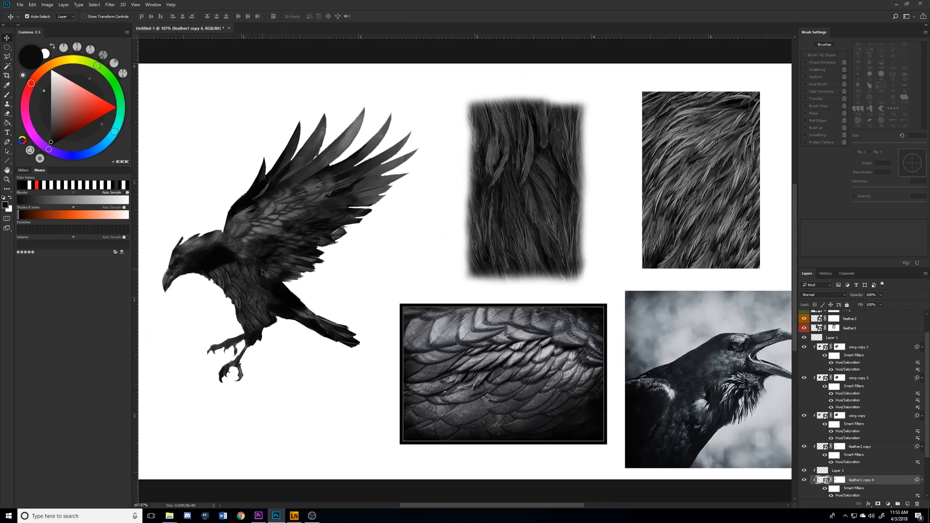
{"action": "scroll", "coordinate": [264, 273], "scroll_direction": "down", "scroll_amount": 8}
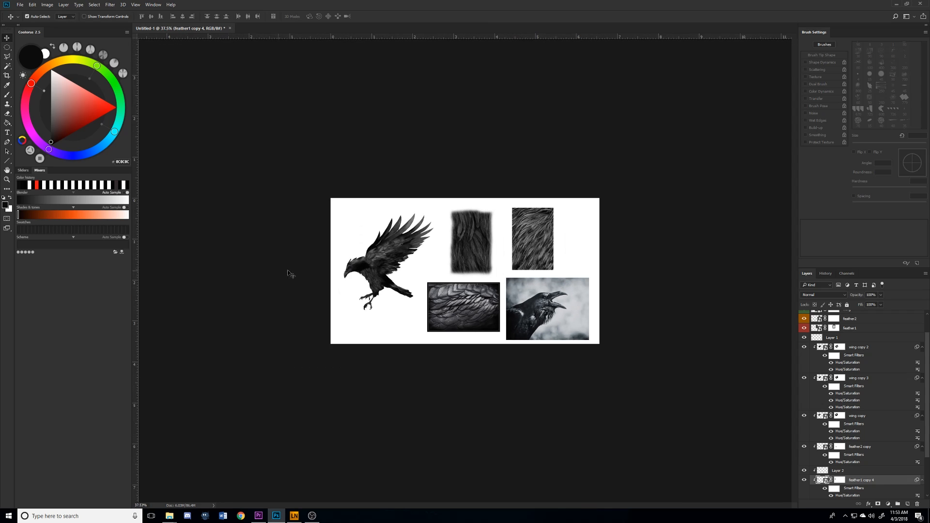
{"action": "scroll", "coordinate": [358, 276], "scroll_direction": "up", "scroll_amount": 10}
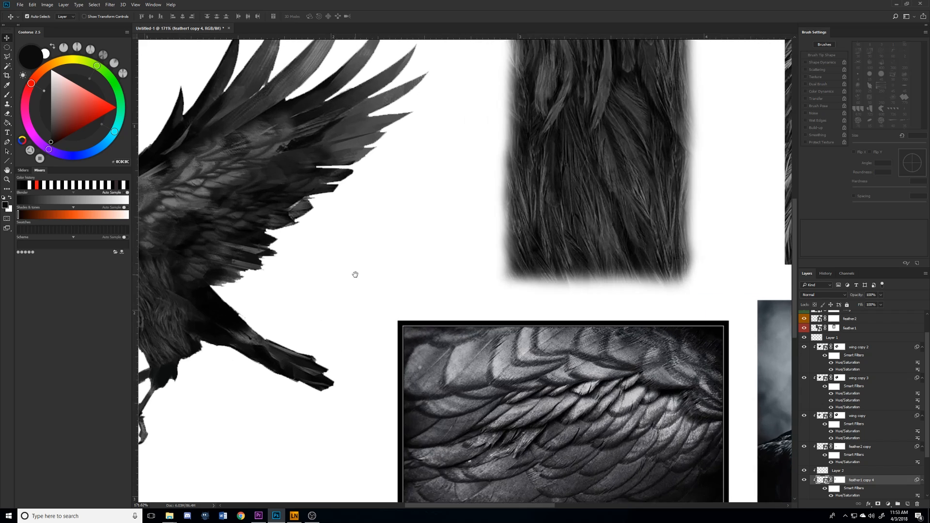
{"action": "left_click_drag", "start_coordinate": [353, 272], "coordinate": [579, 272]}
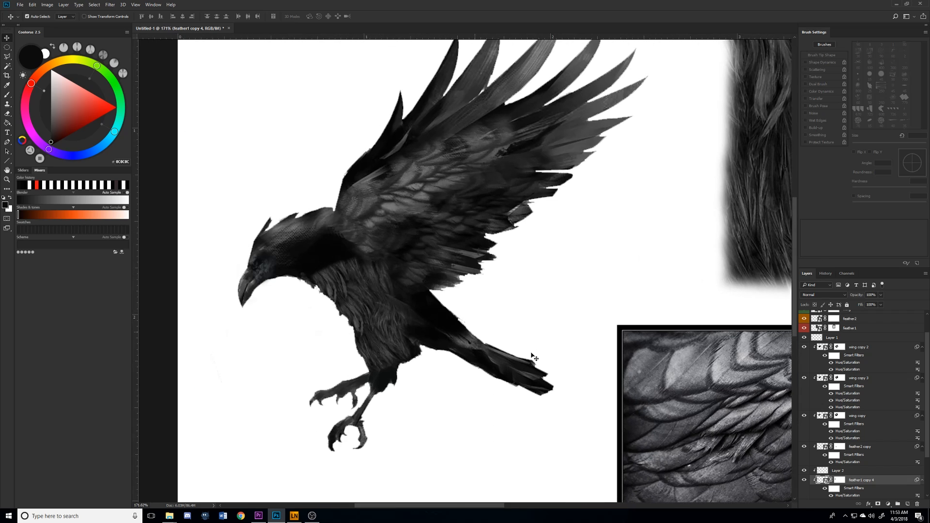
{"action": "left_click", "coordinate": [803, 470]}
{"action": "left_click", "coordinate": [803, 471]}
{"action": "left_click", "coordinate": [803, 471]}
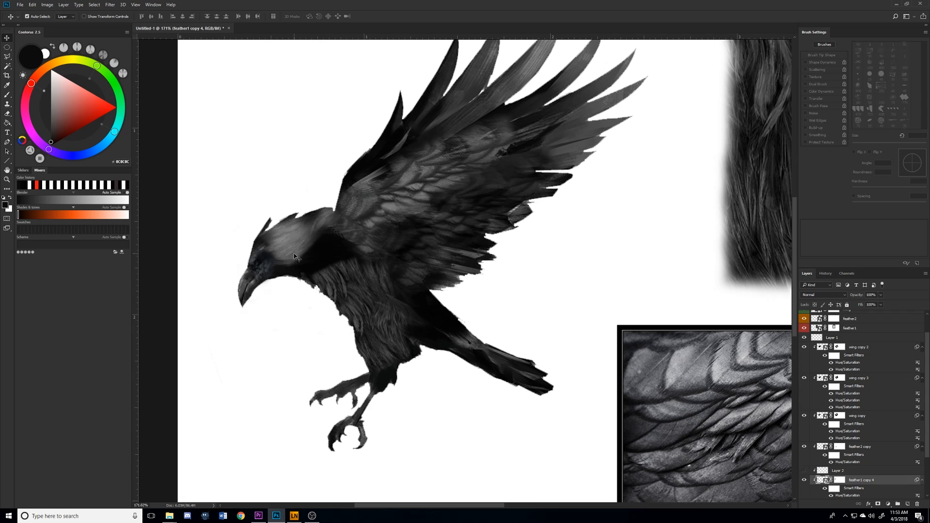
{"action": "key", "text": "Delete"}
{"action": "key", "text": "ctrl+0"}
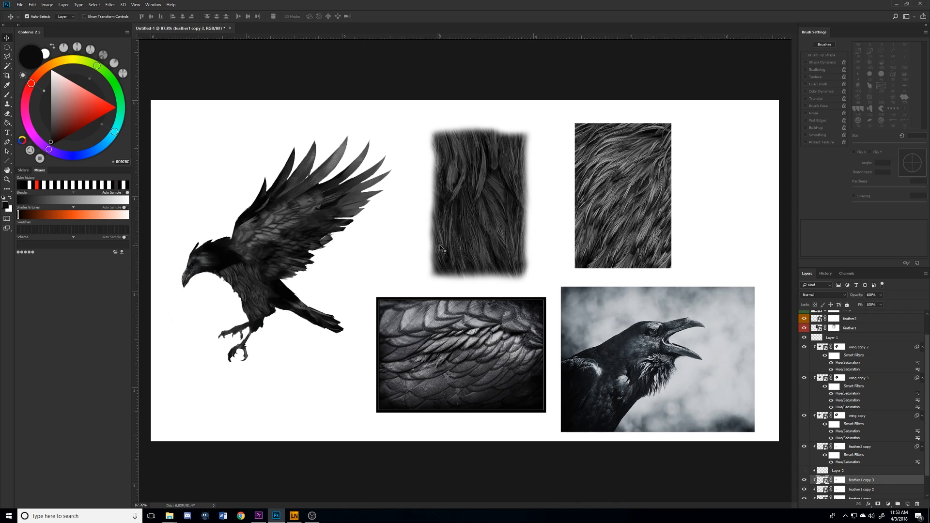
Inspect the crow's textured head, body and wing up close.
{"action": "scroll", "coordinate": [237, 253], "scroll_direction": "up", "scroll_amount": 2}
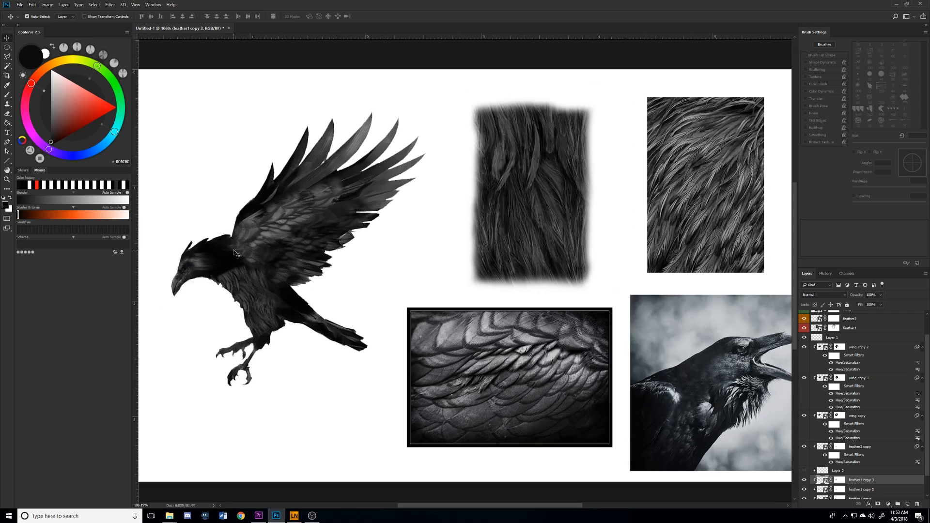
{"action": "scroll", "coordinate": [237, 253], "scroll_direction": "up", "scroll_amount": 2}
{"action": "scroll", "coordinate": [320, 221], "scroll_direction": "up", "scroll_amount": 2}
{"action": "left_click_drag", "start_coordinate": [320, 220], "coordinate": [451, 219]}
{"action": "scroll", "coordinate": [455, 222], "scroll_direction": "down", "scroll_amount": 3}
{"action": "scroll", "coordinate": [462, 224], "scroll_direction": "down", "scroll_amount": 3}
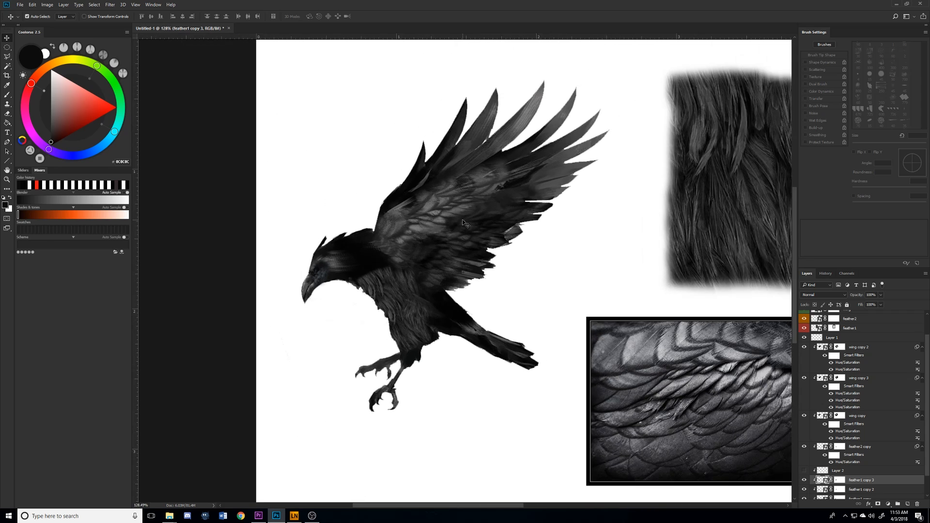
{"action": "scroll", "coordinate": [484, 271], "scroll_direction": "up", "scroll_amount": 2}
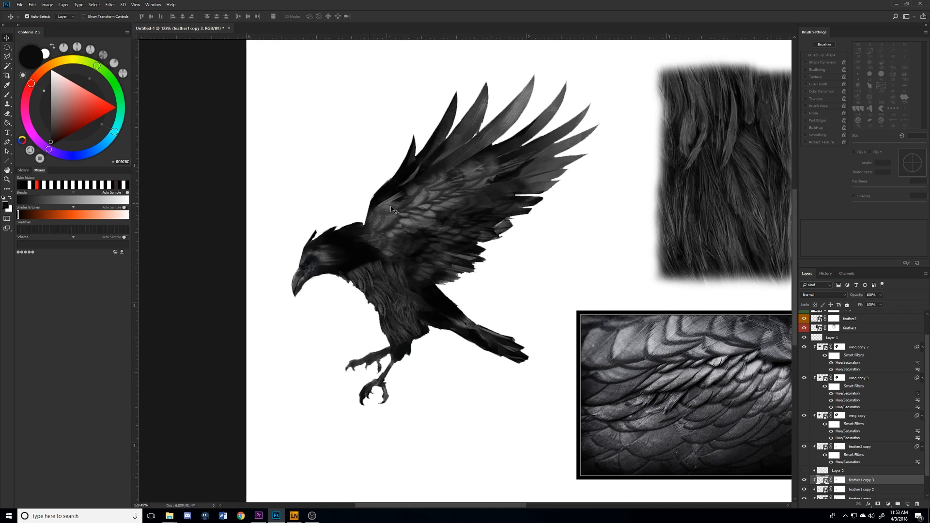
{"action": "scroll", "coordinate": [581, 261], "scroll_direction": "down", "scroll_amount": 2}
Try placing the wing reference photo over the crow's body and wing, and undo the placement.
{"action": "left_click_drag", "start_coordinate": [550, 349], "coordinate": [353, 138]}
{"action": "key", "text": "ctrl+t"}
{"action": "key", "text": "ctrl+shift+h"}
{"action": "left_click_drag", "start_coordinate": [271, 247], "coordinate": [317, 220]}
{"action": "left_click_drag", "start_coordinate": [425, 227], "coordinate": [421, 250]}
{"action": "left_click_drag", "start_coordinate": [320, 231], "coordinate": [314, 235]}
{"action": "key", "text": "Return"}
{"action": "scroll", "coordinate": [409, 222], "scroll_direction": "down", "scroll_amount": 4}
{"action": "key", "text": "ctrl+0"}
{"action": "key", "text": "ctrl+alt+z"}
{"action": "key", "text": "ctrl+alt+z"}
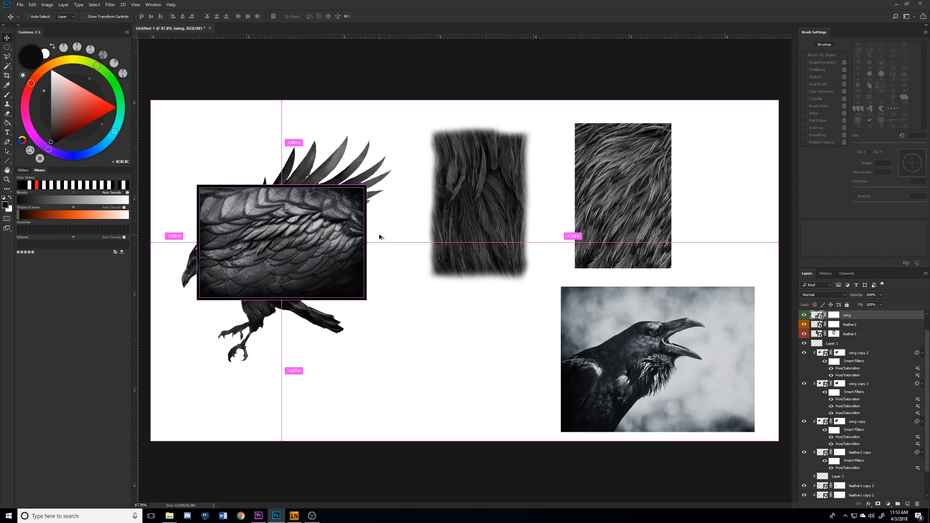
{"action": "key", "text": "ctrl+minus"}
Shift the wing reference photo slightly left and down, keeping it between the crow and the face photo.
{"action": "scroll", "coordinate": [327, 316], "scroll_direction": "up", "scroll_amount": 4}
{"action": "scroll", "coordinate": [326, 315], "scroll_direction": "down", "scroll_amount": 6}
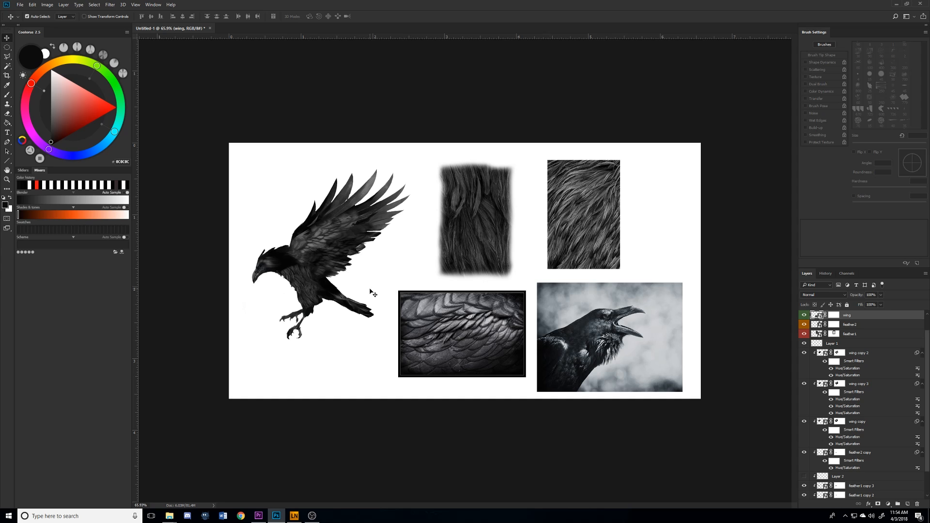
{"action": "scroll", "coordinate": [371, 292], "scroll_direction": "up", "scroll_amount": 2}
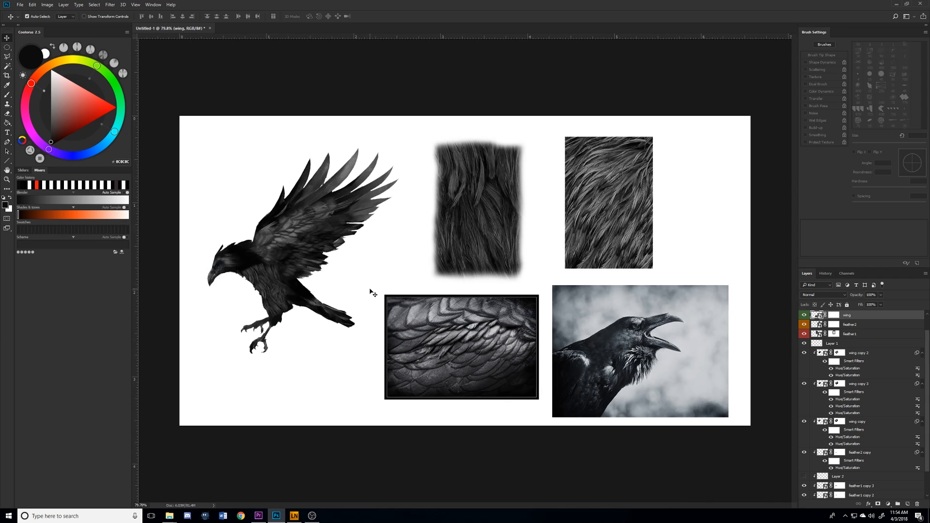
{"action": "mouse_move", "coordinate": [424, 328]}
{"action": "left_mouse_down"}
{"action": "mouse_move", "coordinate": [447, 343]}
{"action": "mouse_move", "coordinate": [420, 335]}
{"action": "mouse_move", "coordinate": [416, 344]}
{"action": "left_mouse_up"}
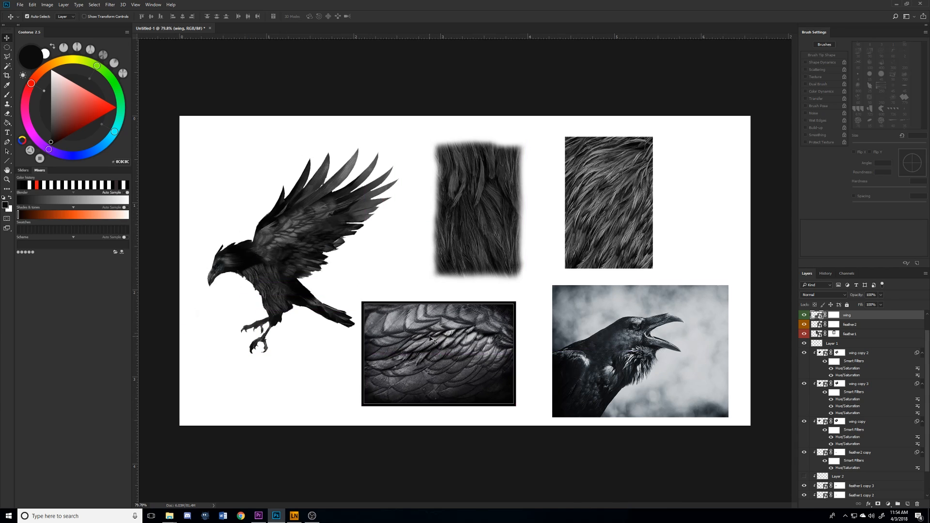
{"action": "mouse_move", "coordinate": [444, 353]}
{"action": "left_mouse_down"}
{"action": "mouse_move", "coordinate": [482, 363]}
{"action": "mouse_move", "coordinate": [458, 353]}
{"action": "left_mouse_up"}
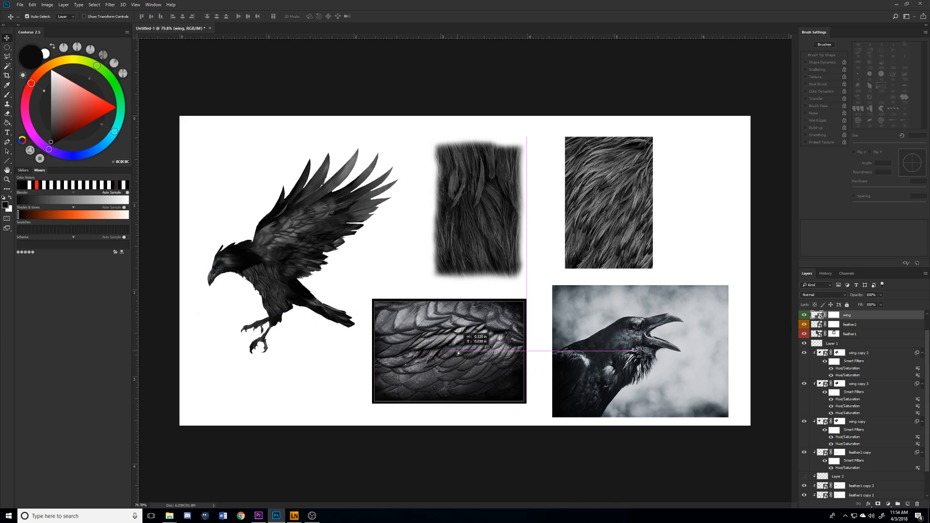